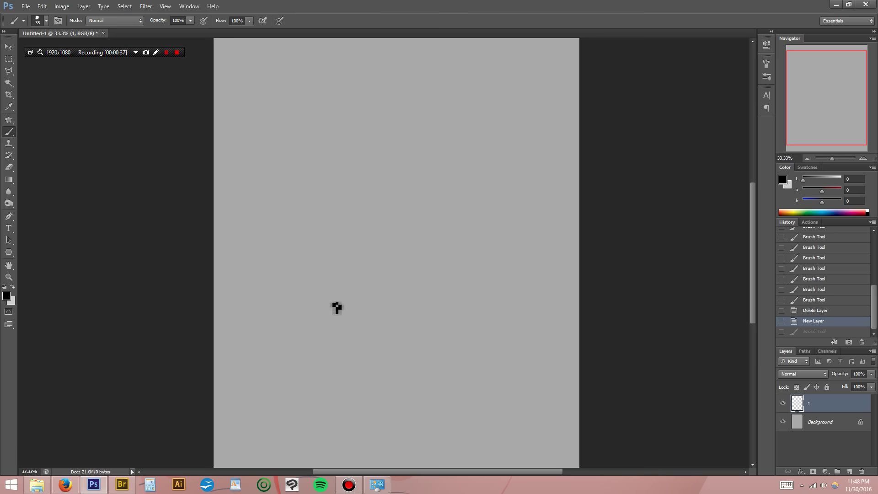
Scribble two test brush strokes, then undo them back to a blank sketch layer.
drag(401, 178, 316, 219)
mouse_move(384, 240)
mouse_down()
mouse_move(352, 120)
mouse_move(281, 151)
mouse_up()
key(ctrl+alt+z)
key(ctrl+alt+z)
key(ctrl+alt+z)
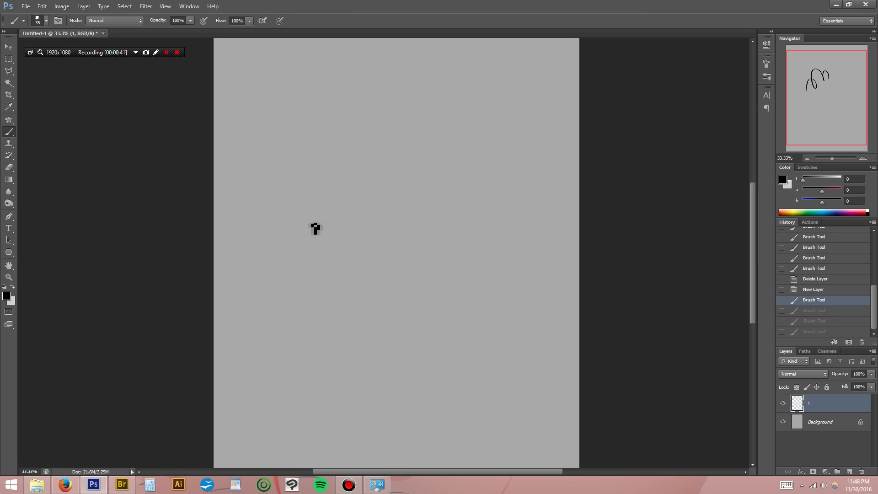
key(ctrl+alt+z)
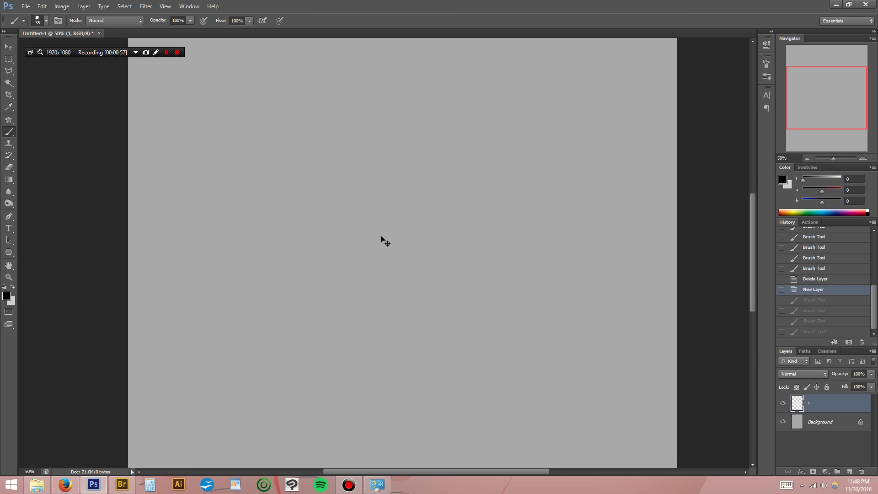
key(ctrl+shift+z)
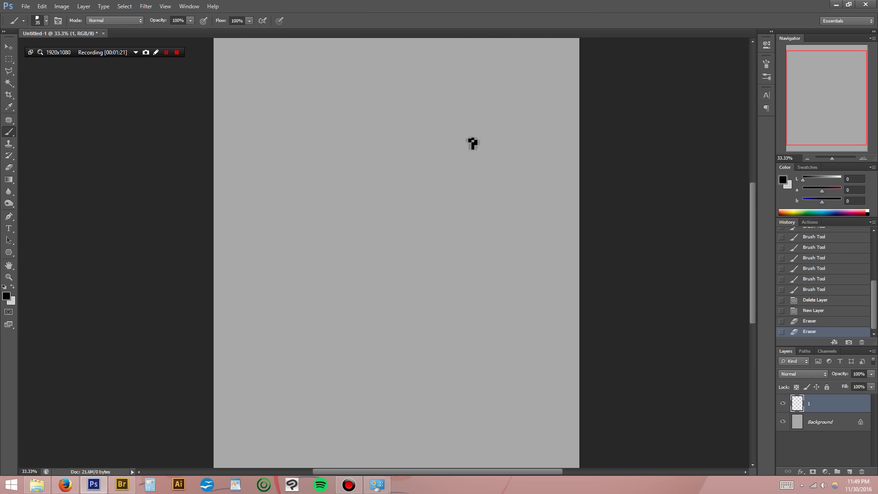
Sketch the rounded head outline with extra strokes along its top and right side.
mouse_move(465, 183)
mouse_down()
mouse_move(472, 133)
mouse_move(388, 113)
mouse_move(453, 113)
mouse_up()
mouse_move(385, 134)
mouse_down()
mouse_move(350, 168)
mouse_move(398, 141)
mouse_move(351, 213)
mouse_move(419, 219)
mouse_up()
mouse_move(467, 161)
mouse_down()
mouse_move(423, 223)
mouse_move(453, 207)
mouse_up()
drag(472, 158, 477, 106)
drag(479, 137, 460, 110)
drag(474, 109, 388, 93)
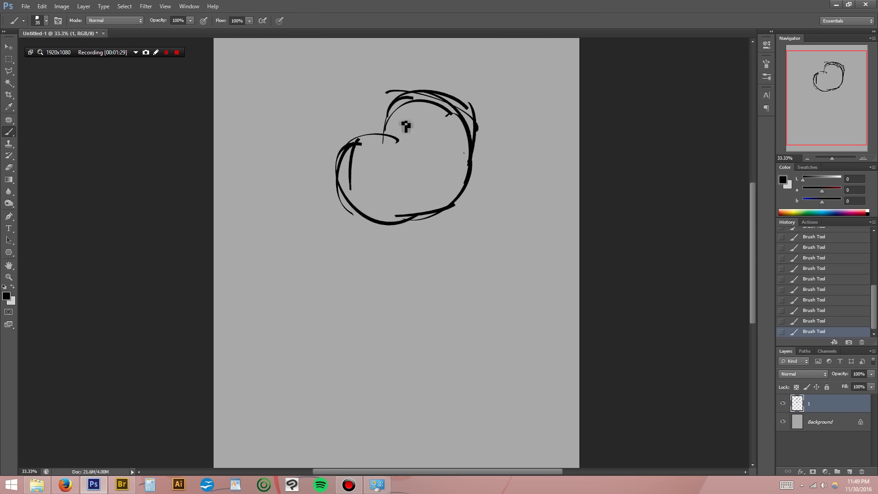
mouse_move(397, 140)
mouse_down()
mouse_move(411, 154)
mouse_move(420, 149)
mouse_move(412, 134)
mouse_up()
key(ctrl+z)
Sketch the brow, jaw line, right ear and short neck line.
mouse_move(394, 162)
mouse_down()
mouse_move(382, 172)
mouse_move(385, 220)
mouse_up()
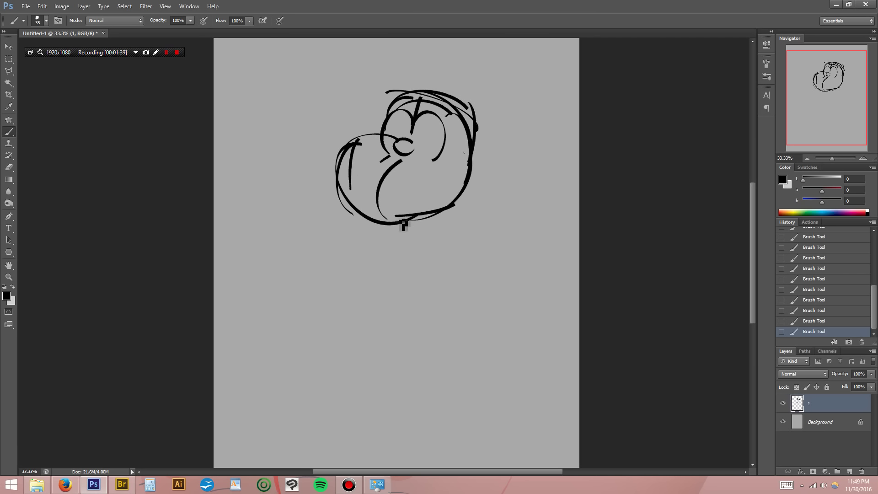
drag(377, 217, 456, 208)
drag(474, 137, 472, 182)
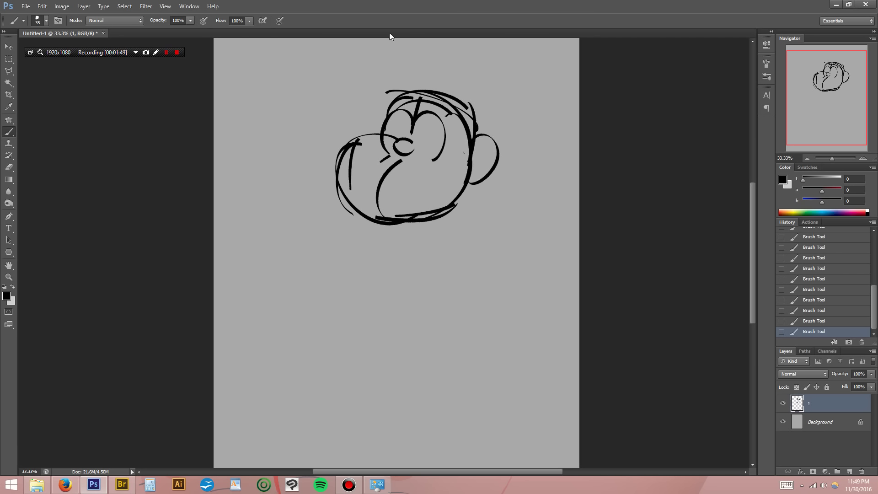
drag(473, 184, 474, 199)
drag(471, 203, 529, 237)
key(ctrl+z)
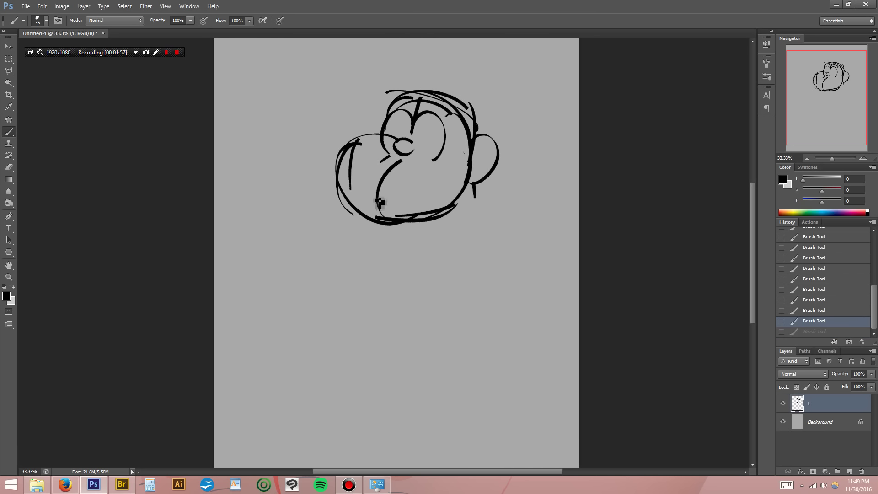
Shift the head sketch down-left, then sketch the neck, body and looped-finger hand.
key(v)
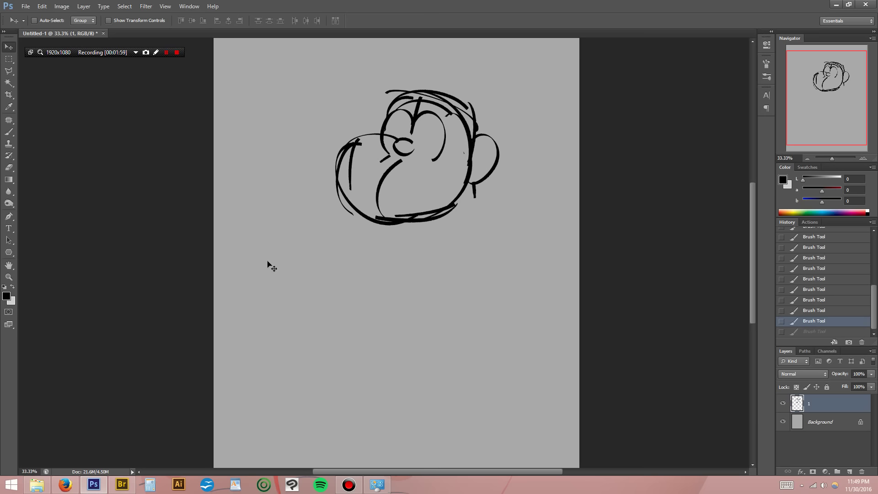
drag(399, 213, 377, 231)
key(b)
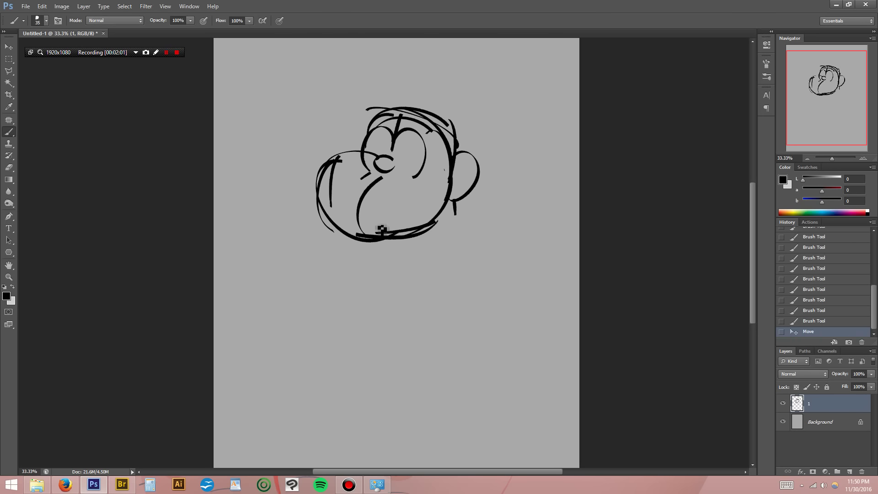
mouse_move(447, 212)
mouse_down()
mouse_move(505, 225)
mouse_move(449, 295)
mouse_up()
drag(522, 268, 511, 306)
mouse_move(514, 240)
mouse_down()
mouse_move(500, 347)
mouse_move(398, 280)
mouse_move(372, 314)
mouse_move(394, 360)
mouse_up()
key(ctrl+z)
mouse_move(370, 316)
mouse_down()
mouse_move(412, 374)
mouse_move(439, 343)
mouse_move(447, 357)
mouse_move(507, 352)
mouse_up()
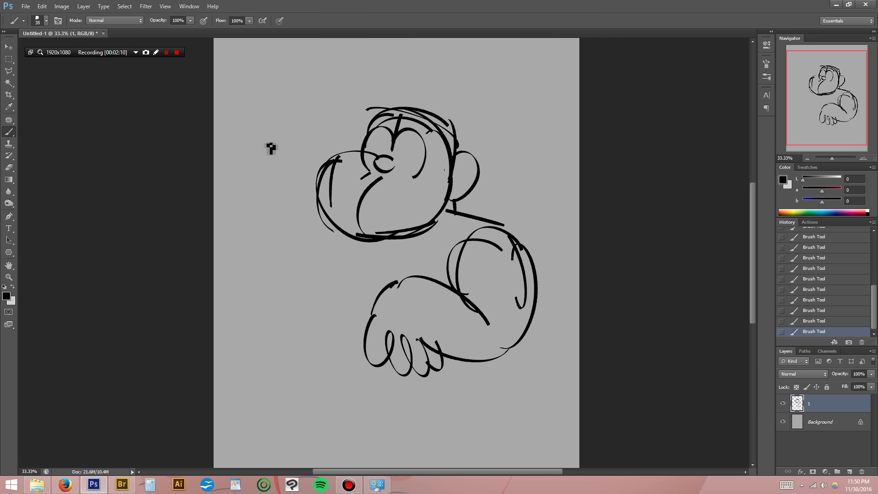
Sketch the left arm, arcs around the head, the smile and the lower jaw.
drag(346, 267, 350, 306)
drag(332, 242, 296, 301)
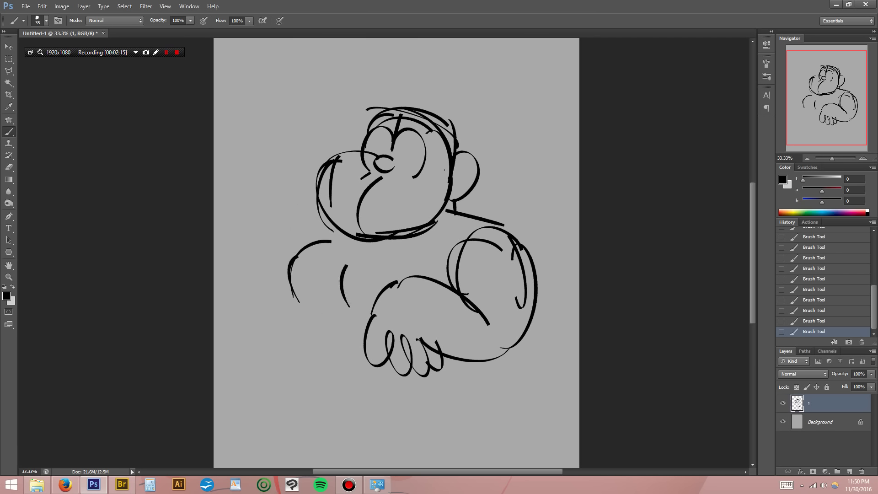
mouse_move(369, 129)
mouse_down()
mouse_move(288, 97)
mouse_move(269, 238)
mouse_up()
drag(290, 118, 339, 159)
mouse_move(427, 179)
mouse_down()
mouse_move(368, 210)
mouse_move(400, 230)
mouse_up()
key(ctrl+z)
drag(332, 195, 372, 227)
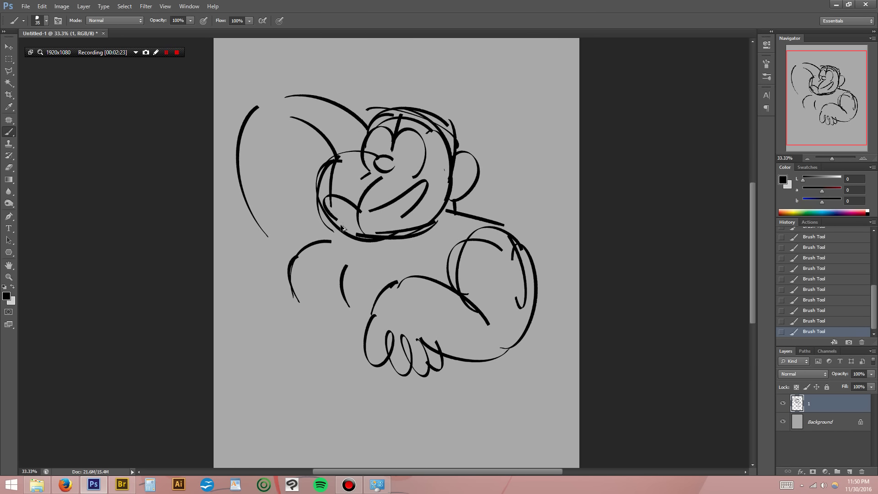
key(ctrl+z)
drag(332, 188, 418, 225)
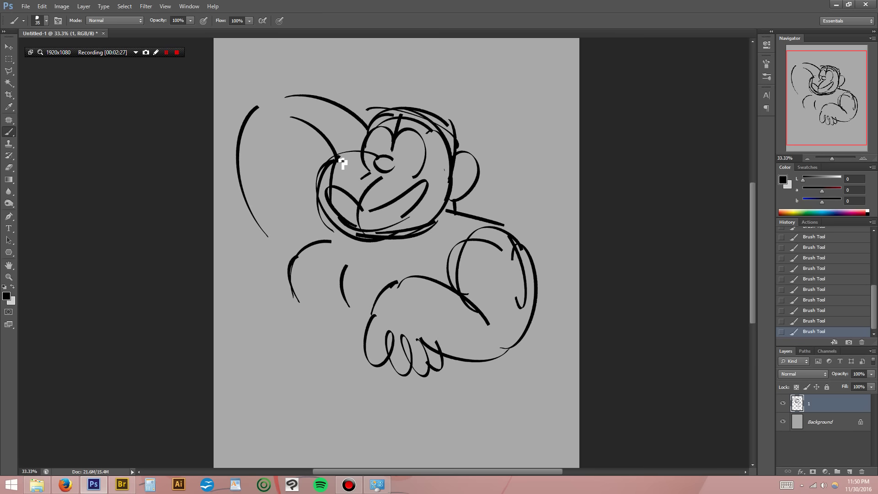
Fade the sketch to 10% opacity, nudge it into place, and add a new inking layer.
key(v)
key(1)
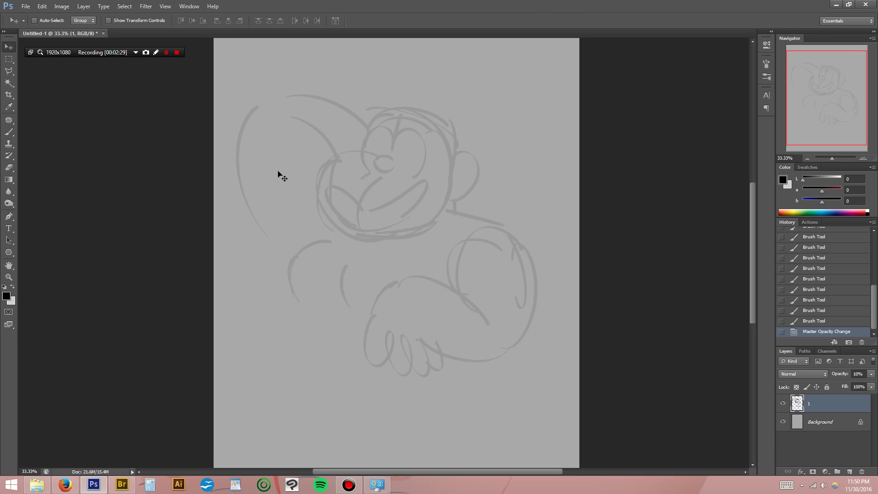
drag(287, 174, 364, 183)
key(ctrl+shift+n)
key(Return)
scroll(366, 186, up, 5)
key(b)
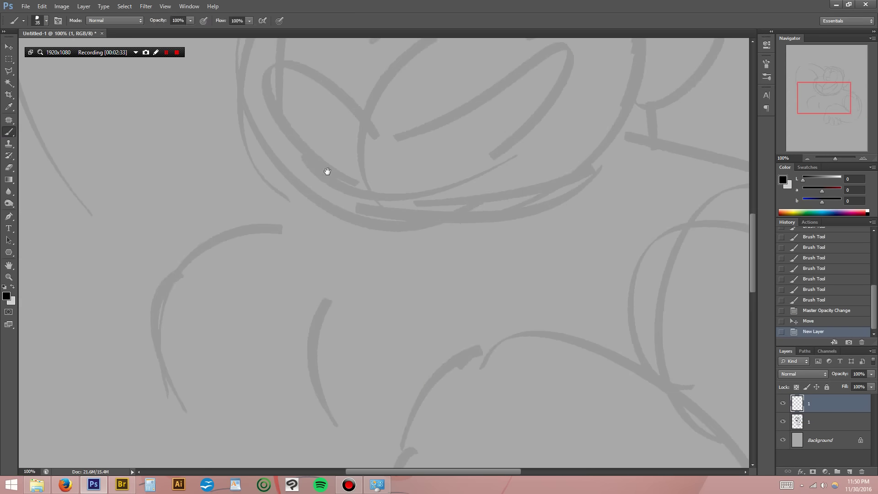
drag(320, 209, 302, 282)
Try out a few strokes over the face, then ink the nose curve.
mouse_move(314, 186)
mouse_down()
mouse_move(369, 268)
mouse_move(316, 261)
mouse_up()
key(ctrl+z)
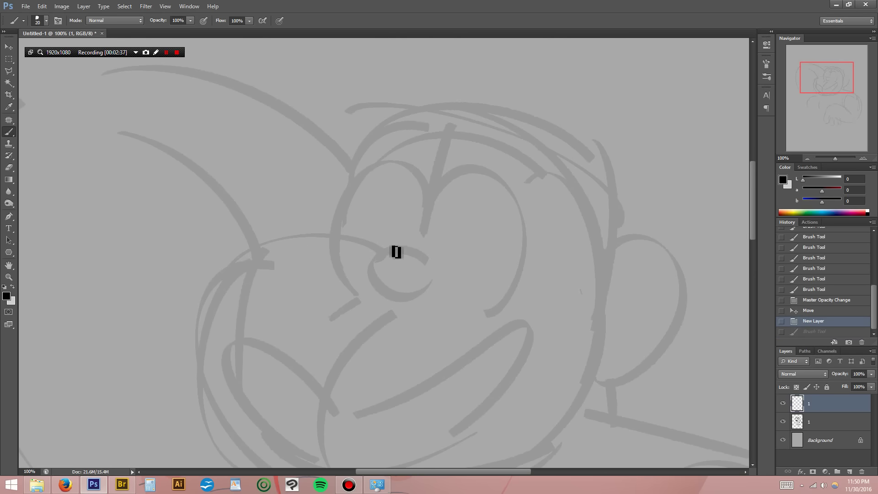
mouse_move(322, 199)
mouse_down()
mouse_move(395, 275)
mouse_move(281, 340)
mouse_up()
key(ctrl+z)
drag(295, 206, 378, 267)
key(ctrl+z)
mouse_move(371, 259)
mouse_down()
mouse_move(346, 223)
mouse_move(377, 201)
mouse_move(401, 252)
mouse_up()
key(ctrl+z)
drag(401, 220, 402, 254)
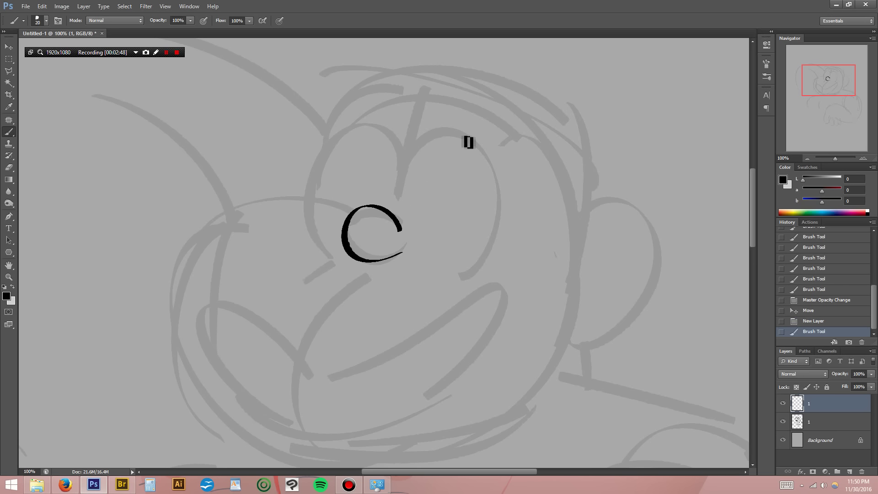
Ink both eye outlines, the two pupil ovals and the cheek dashes.
drag(398, 200, 433, 277)
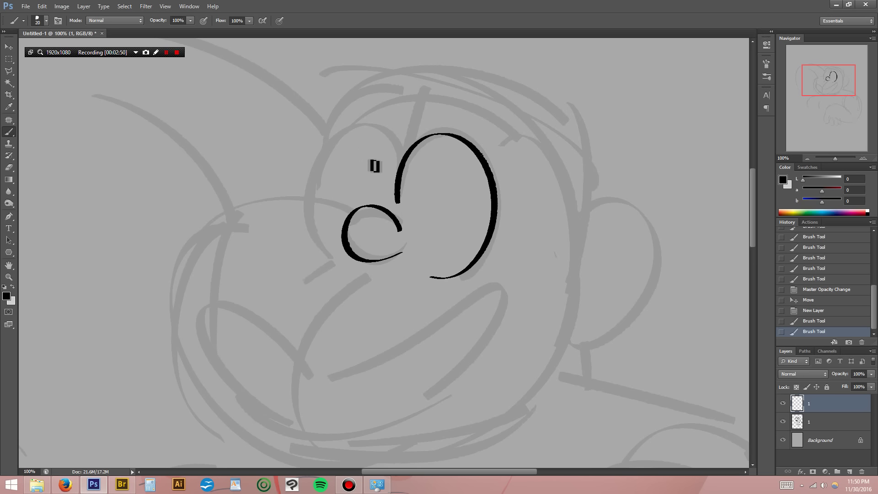
key(ctrl+z)
mouse_move(398, 201)
mouse_down()
mouse_move(469, 272)
mouse_move(519, 259)
mouse_up()
key(ctrl+z)
drag(467, 274, 510, 261)
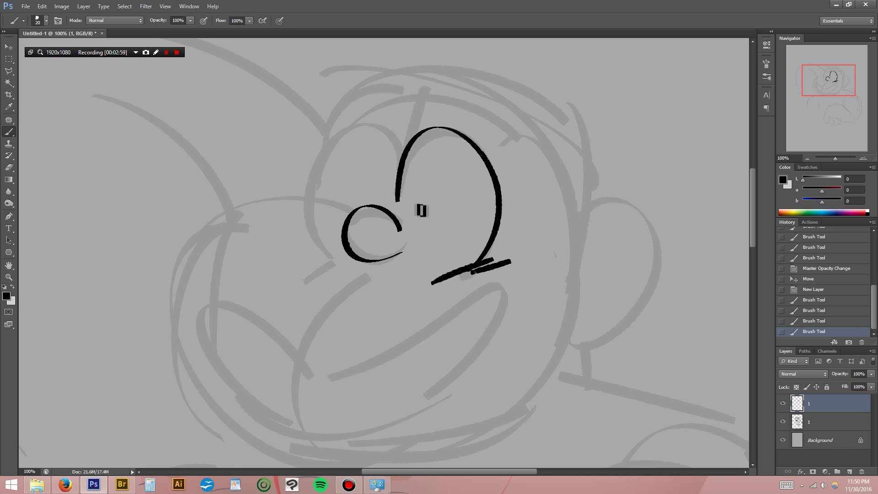
mouse_move(412, 165)
mouse_down()
mouse_move(409, 217)
mouse_move(391, 138)
mouse_move(319, 165)
mouse_move(315, 240)
mouse_move(351, 265)
mouse_up()
drag(280, 241, 313, 251)
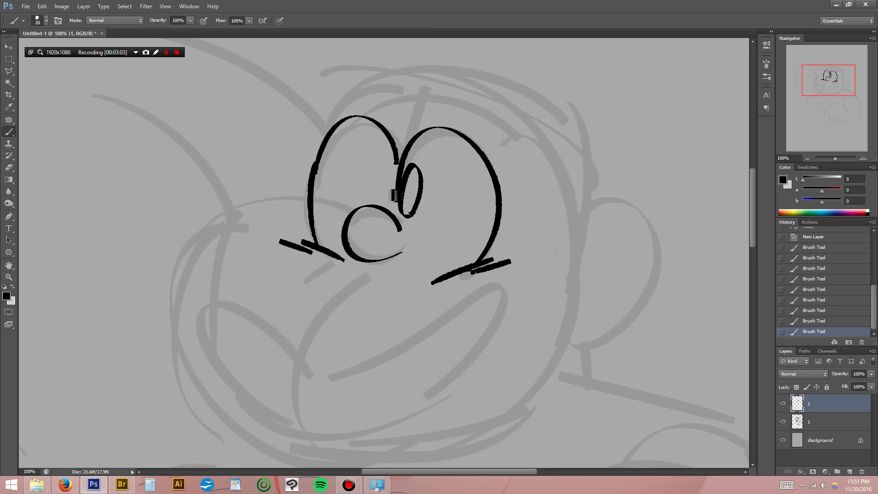
drag(380, 154, 381, 203)
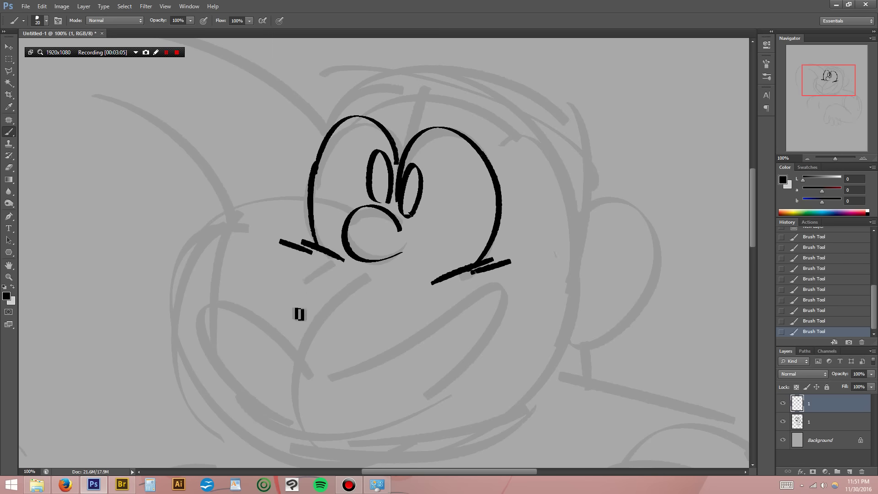
Ink the right and left eyebrows, redrawing the misdrawn attempts.
drag(259, 262, 237, 330)
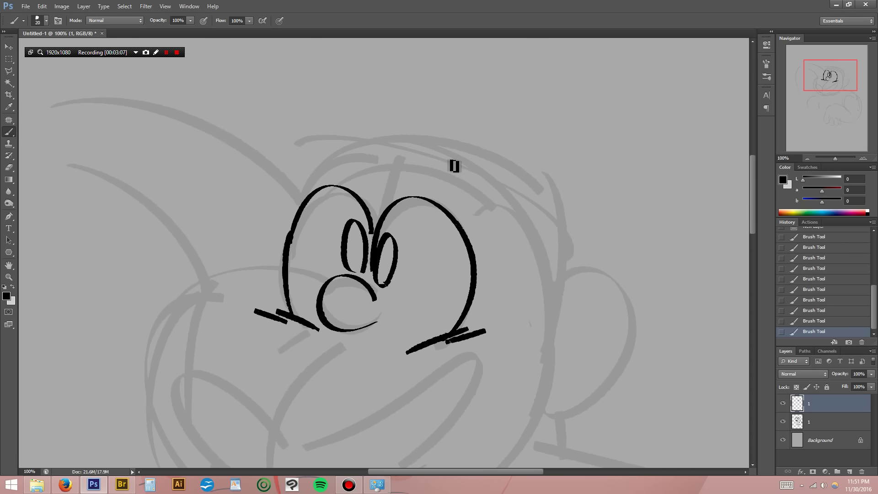
mouse_move(428, 150)
mouse_down()
mouse_move(467, 189)
mouse_move(405, 148)
mouse_move(471, 191)
mouse_up()
key(ctrl+z)
drag(381, 162, 349, 173)
drag(366, 133, 381, 153)
drag(323, 165, 369, 131)
key(ctrl+z)
mouse_move(315, 175)
mouse_down()
mouse_move(371, 134)
mouse_move(357, 168)
mouse_move(335, 175)
mouse_move(347, 175)
mouse_up()
key(ctrl+z)
key(ctrl+z)
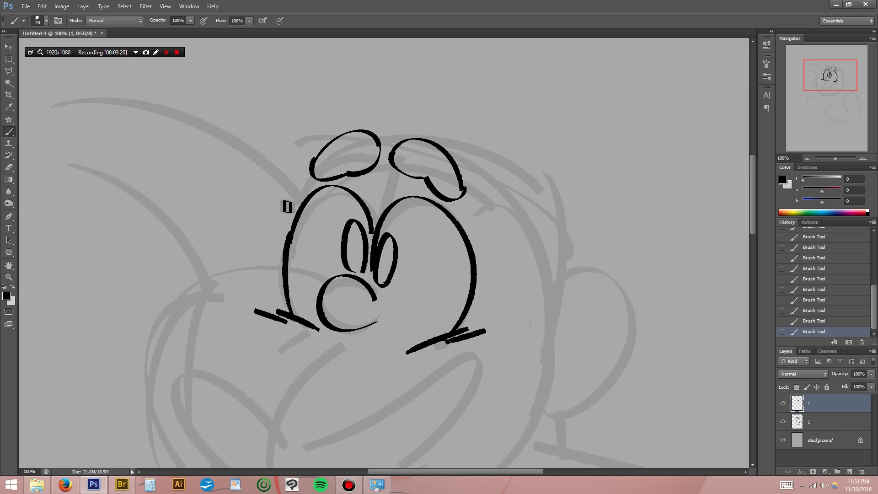
mouse_move(254, 283)
mouse_down()
mouse_move(195, 221)
mouse_move(227, 289)
mouse_up()
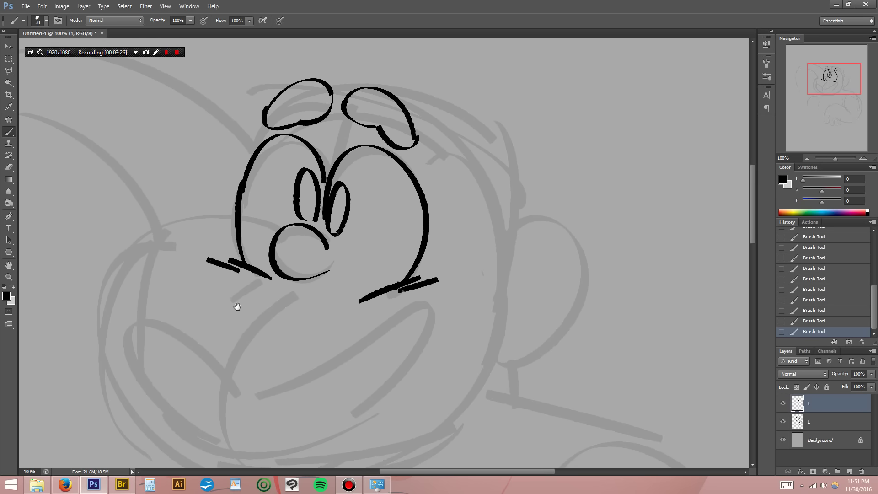
Ink the right ear outline and its inner details.
drag(280, 307, 288, 230)
mouse_move(528, 198)
mouse_down()
mouse_move(566, 192)
mouse_move(564, 303)
mouse_up()
drag(571, 197, 592, 209)
drag(562, 304, 550, 333)
mouse_move(525, 260)
mouse_down()
mouse_move(573, 223)
mouse_move(537, 295)
mouse_up()
drag(573, 223, 566, 251)
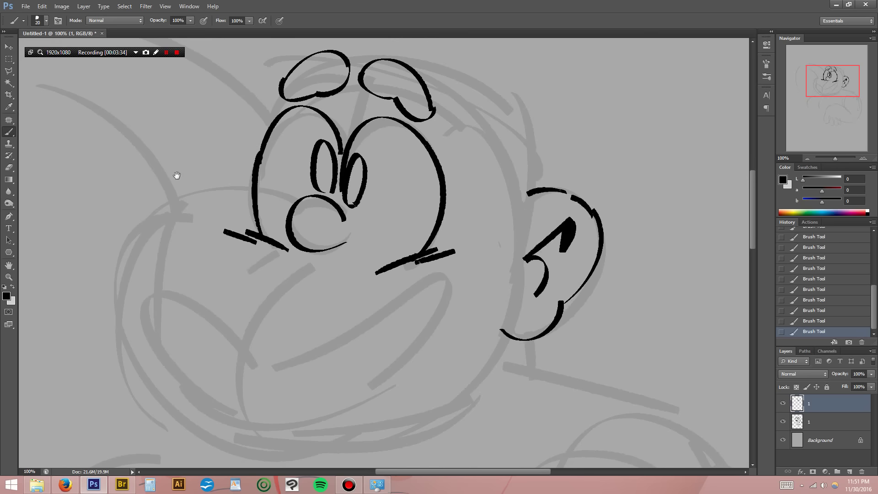
Ink the left cheek curve, the wavy beard edge and the long right jaw curve.
drag(166, 177, 275, 216)
mouse_move(357, 141)
mouse_down()
mouse_move(336, 206)
mouse_move(399, 179)
mouse_move(255, 194)
mouse_up()
key(ctrl+z)
mouse_move(347, 143)
mouse_down()
mouse_move(212, 221)
mouse_move(357, 312)
mouse_move(295, 271)
mouse_up()
mouse_move(410, 215)
mouse_down()
mouse_move(396, 160)
mouse_move(395, 247)
mouse_move(395, 192)
mouse_up()
drag(227, 339, 251, 353)
drag(244, 354, 316, 349)
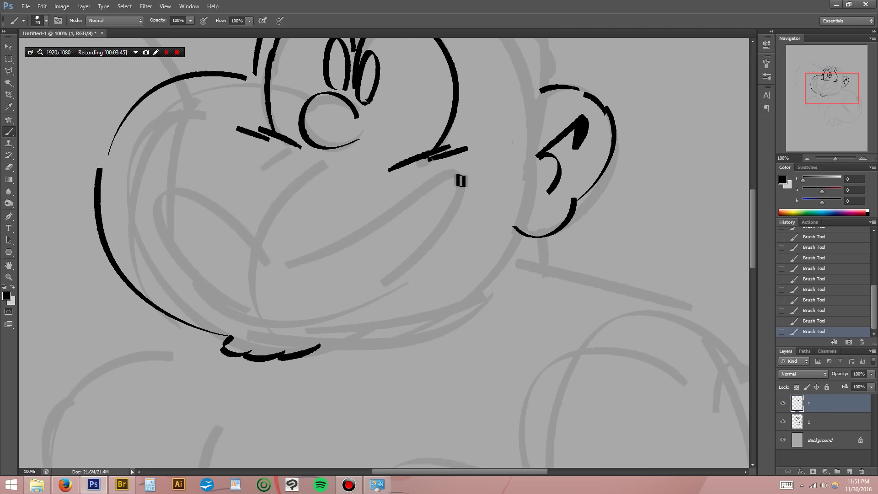
drag(513, 228, 347, 343)
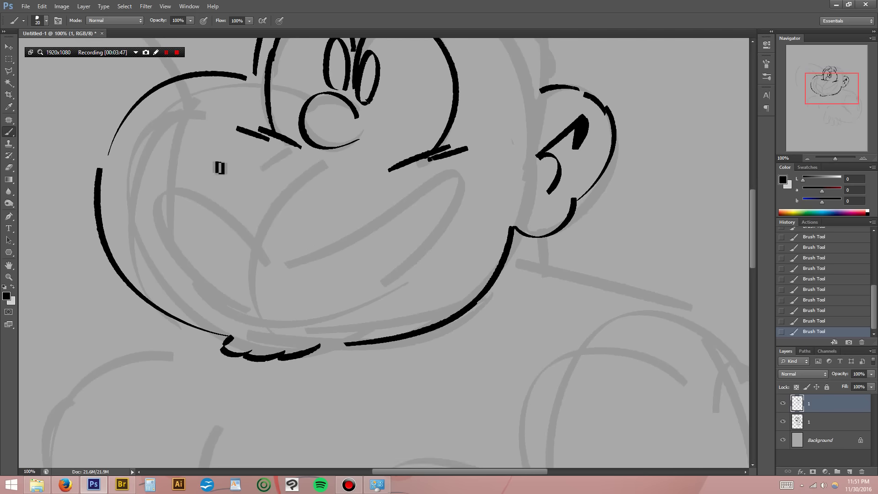
Ink hair and ear shapes on the head's right side and trim the nose outline.
drag(213, 185, 239, 240)
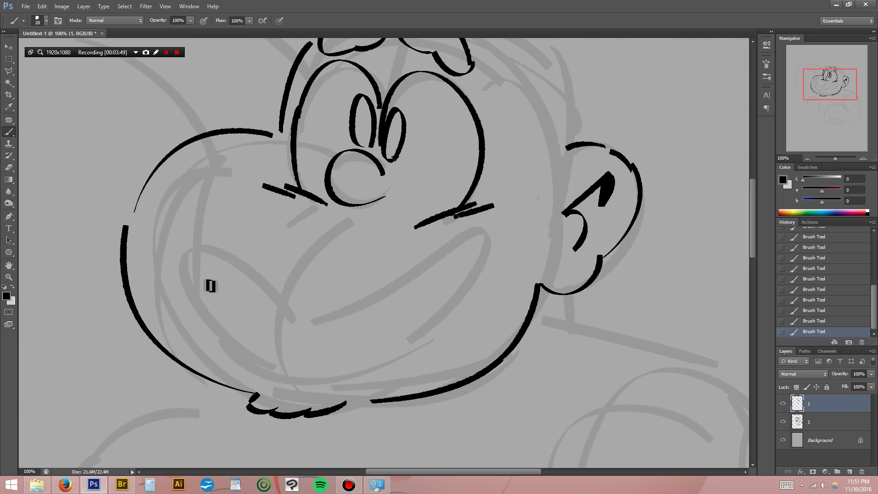
mouse_move(294, 243)
mouse_down()
mouse_move(261, 288)
mouse_move(247, 285)
mouse_up()
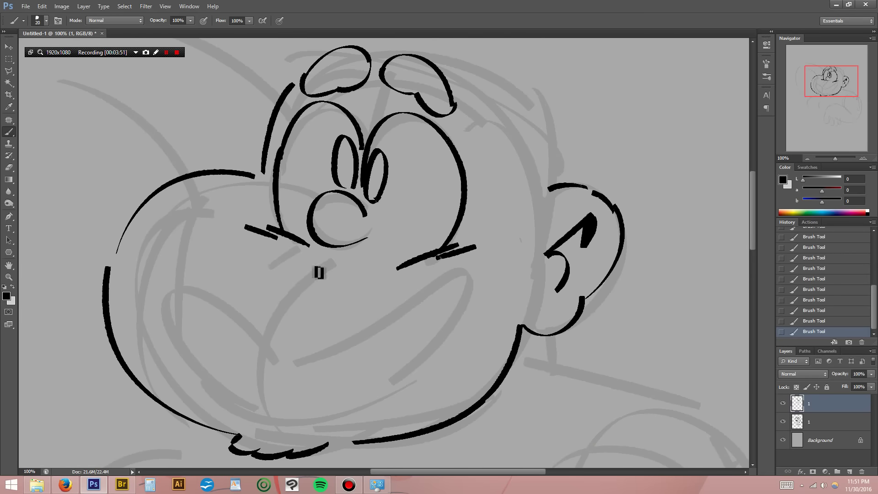
mouse_move(295, 244)
mouse_down()
mouse_move(332, 265)
mouse_move(311, 312)
mouse_up()
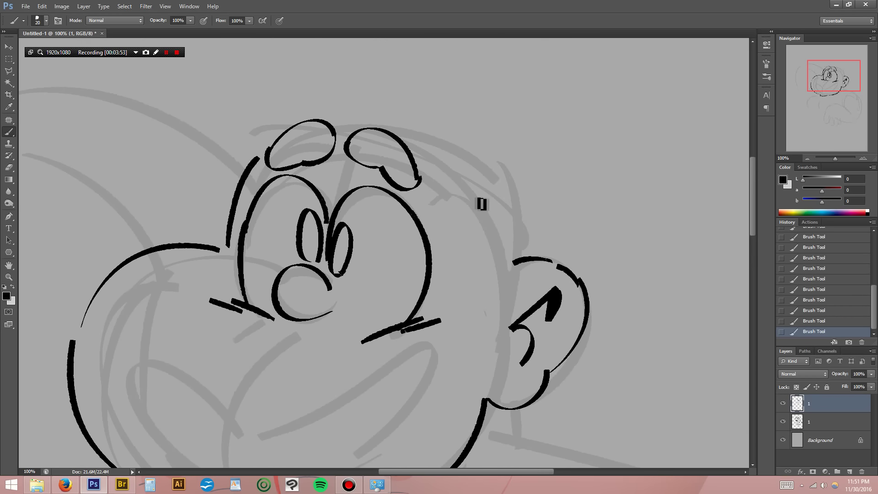
mouse_move(510, 178)
mouse_down()
mouse_move(516, 230)
mouse_move(536, 220)
mouse_move(537, 257)
mouse_up()
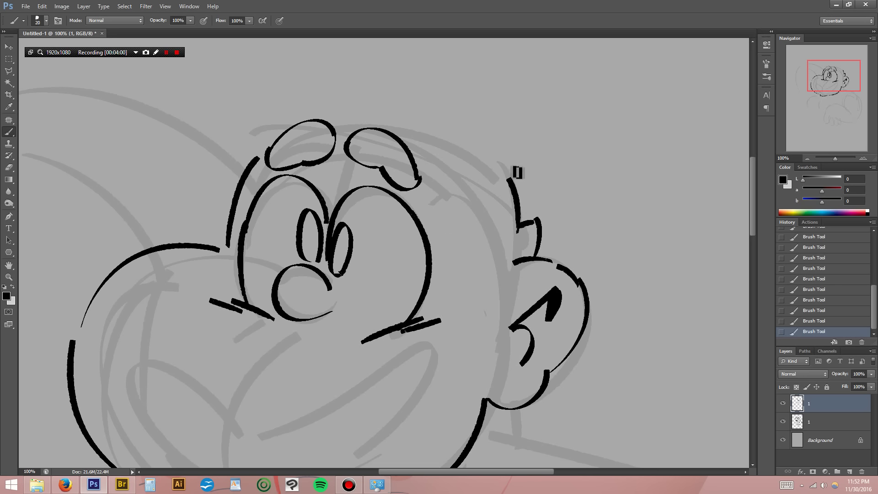
mouse_move(509, 132)
mouse_down()
mouse_move(510, 176)
mouse_move(395, 116)
mouse_up()
drag(358, 144, 351, 189)
drag(484, 205, 401, 163)
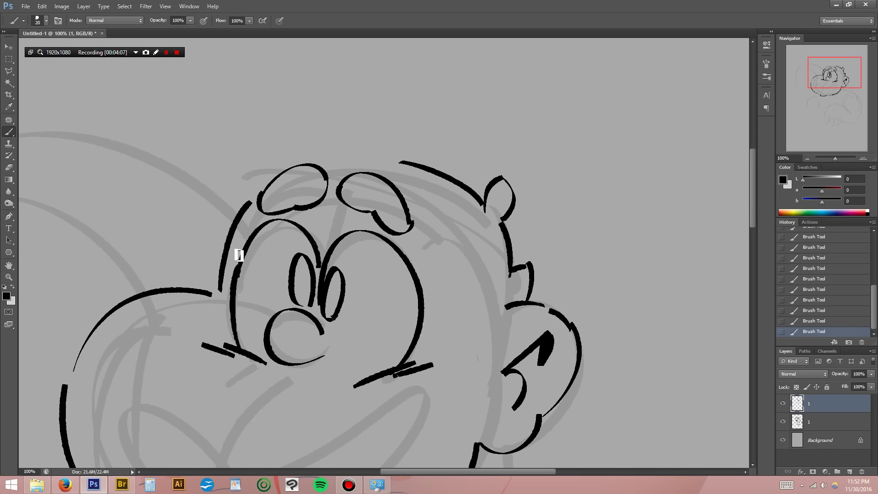
drag(212, 289, 221, 307)
key(ctrl+z)
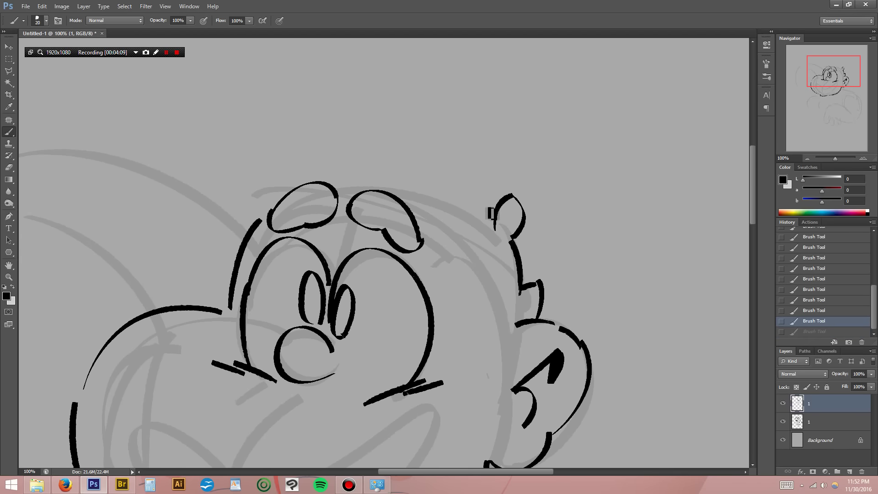
drag(357, 260, 323, 214)
scroll(338, 171, down, 2)
mouse_move(274, 308)
mouse_down()
mouse_move(302, 227)
mouse_move(196, 225)
mouse_up()
mouse_move(332, 176)
mouse_down()
mouse_move(344, 189)
mouse_move(293, 171)
mouse_move(324, 237)
mouse_up()
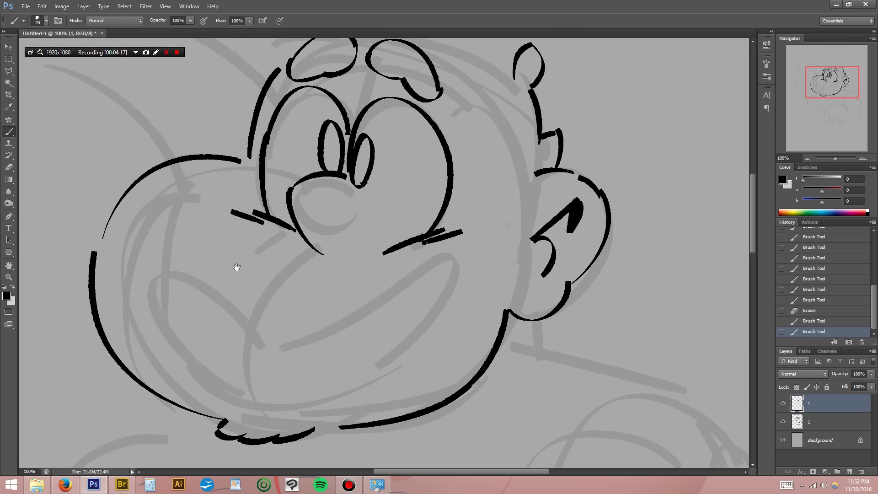
mouse_move(247, 207)
mouse_down()
mouse_move(203, 328)
mouse_move(199, 381)
mouse_up()
Draw hair curls at the head's right, plus hair strokes above and left of the head.
drag(414, 157, 454, 213)
drag(461, 163, 479, 209)
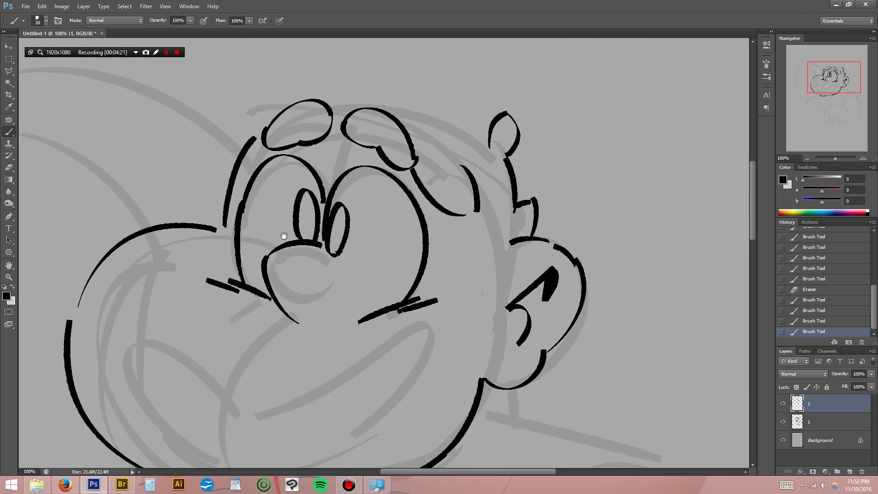
drag(382, 169, 371, 221)
key(ctrl+alt+z)
key(ctrl+alt+z)
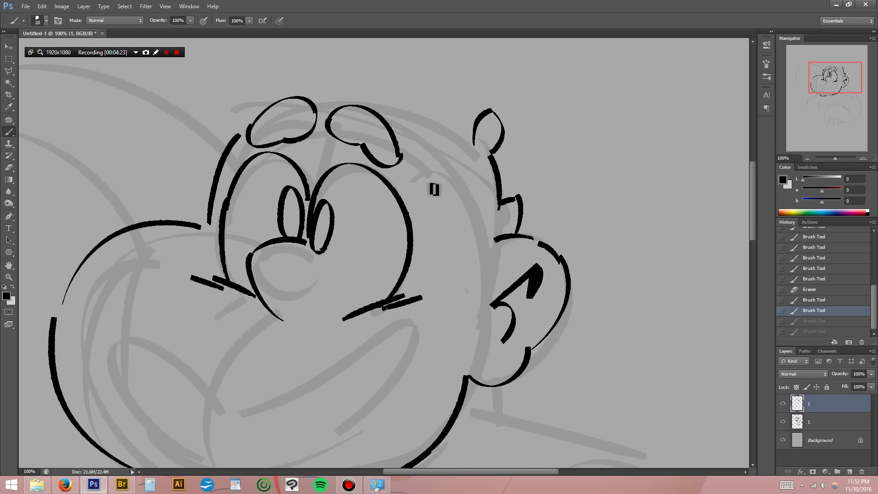
drag(429, 206, 474, 295)
drag(413, 309, 242, 289)
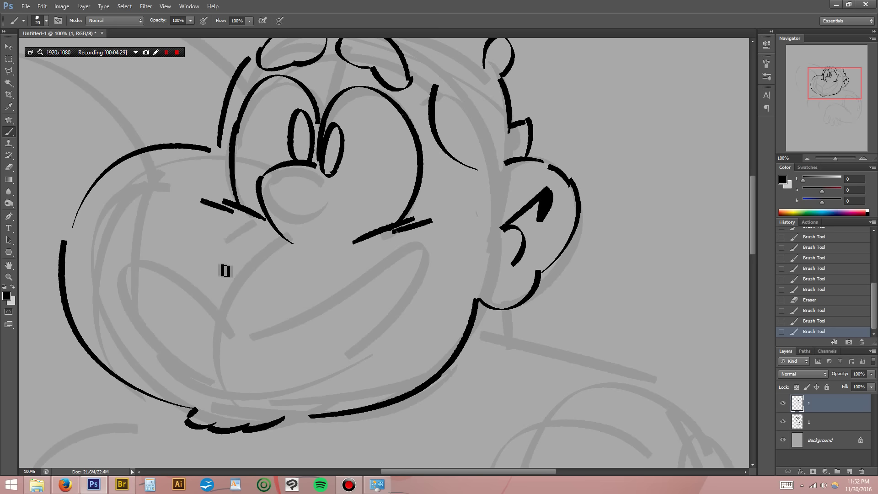
drag(275, 252, 263, 359)
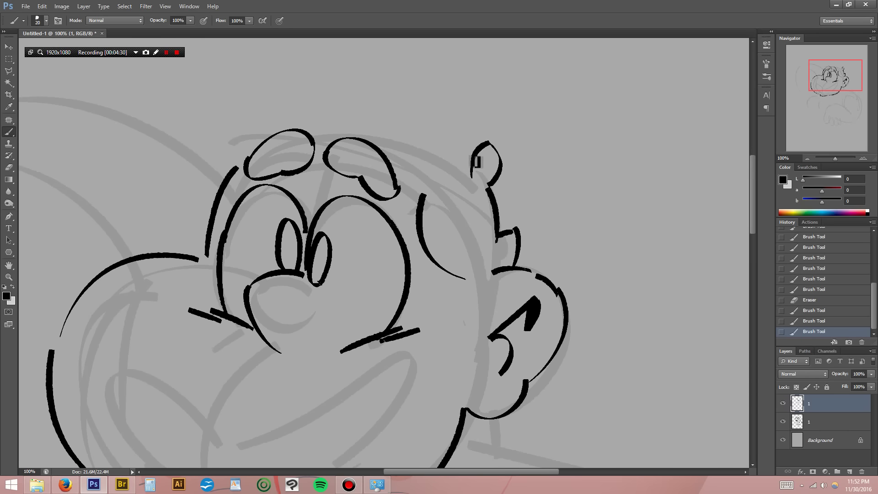
mouse_move(472, 153)
mouse_down()
mouse_move(368, 113)
mouse_move(306, 43)
mouse_move(244, 114)
mouse_up()
mouse_move(241, 65)
mouse_down()
mouse_move(198, 144)
mouse_move(141, 157)
mouse_up()
drag(199, 162, 130, 227)
drag(330, 343, 412, 206)
Ink the upper and lower lip lines, the left mouth corner and the right cheek line.
mouse_move(412, 302)
mouse_down()
mouse_move(453, 319)
mouse_move(374, 254)
mouse_move(255, 235)
mouse_up()
key(ctrl+z)
mouse_move(239, 183)
mouse_down()
mouse_move(357, 256)
mouse_move(209, 274)
mouse_move(395, 312)
mouse_up()
key(ctrl+z)
drag(214, 276, 399, 320)
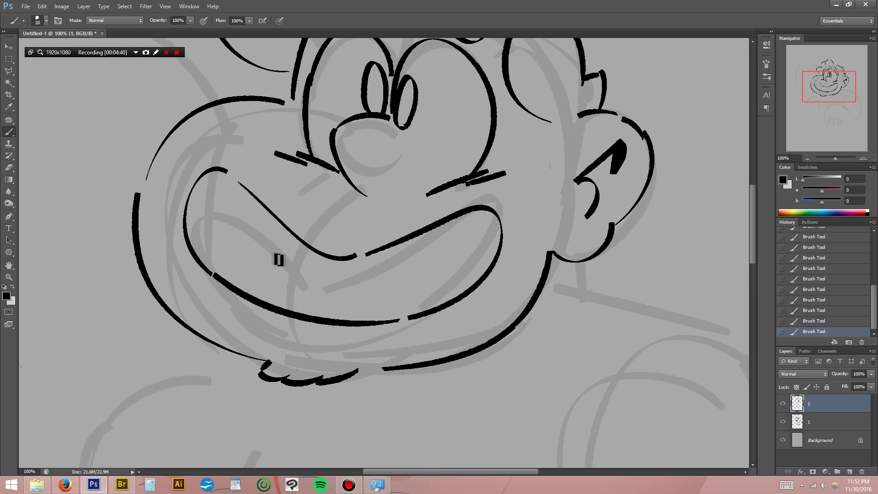
drag(329, 234, 286, 270)
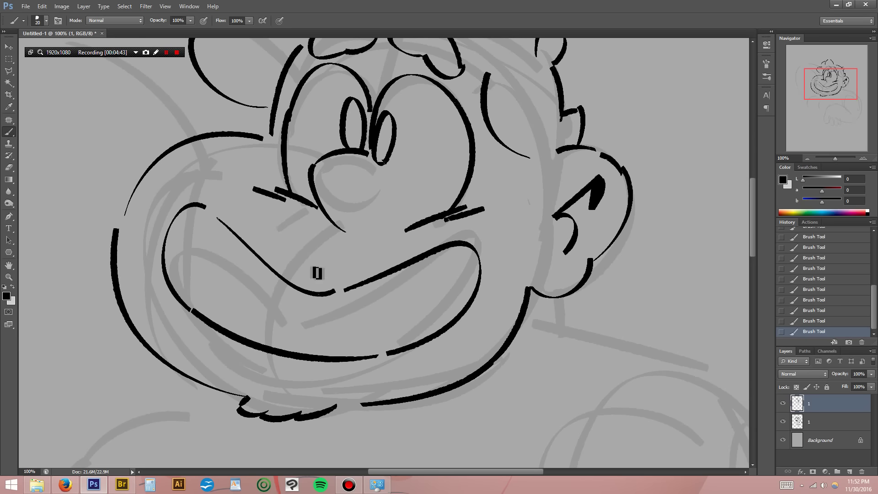
drag(355, 239, 508, 253)
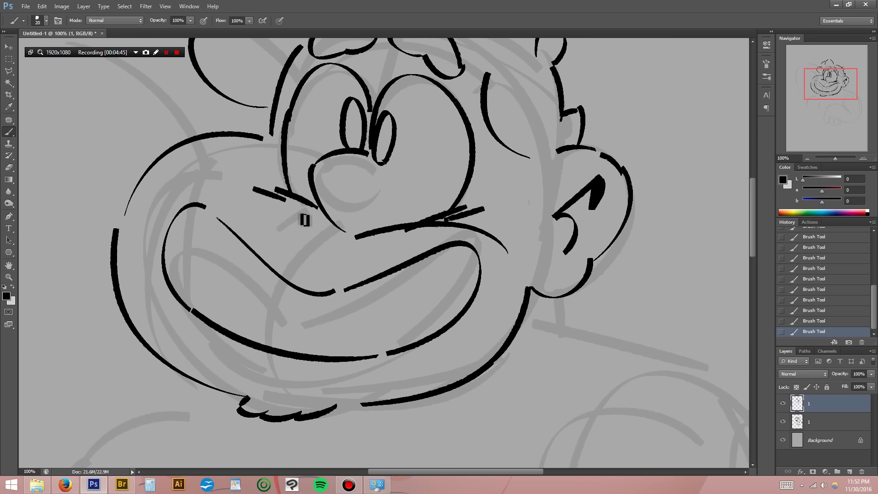
mouse_move(323, 230)
mouse_down()
mouse_move(172, 203)
mouse_move(167, 218)
mouse_move(378, 284)
mouse_up()
key(ctrl+z)
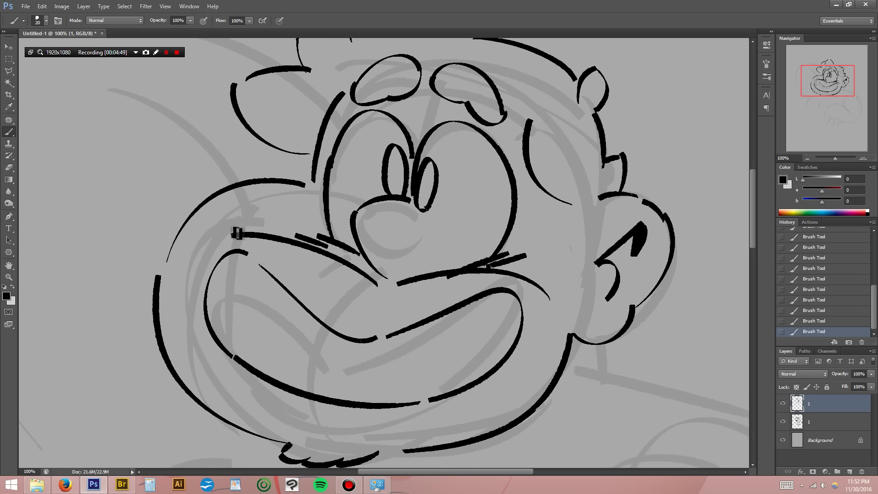
drag(218, 192, 232, 235)
drag(316, 227, 267, 224)
drag(522, 216, 501, 294)
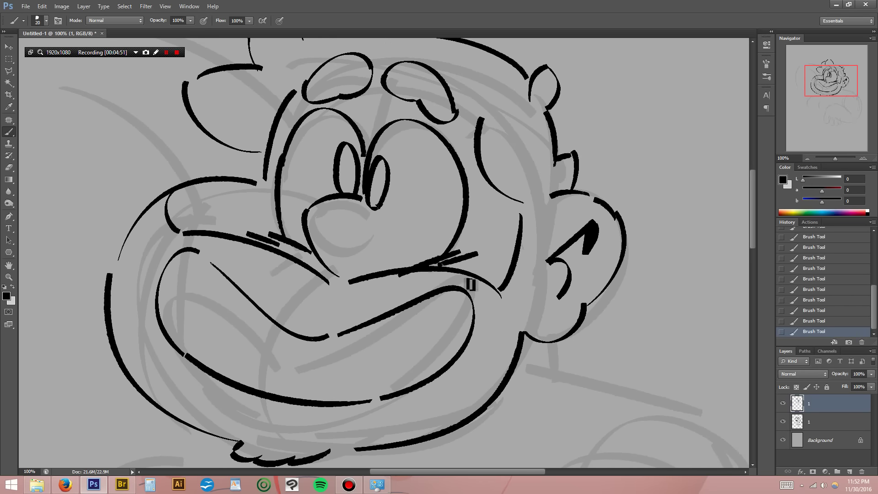
Draw three teeth in the mouth and a zigzag edge on the upper-left hair shape.
mouse_move(161, 363)
mouse_down()
mouse_move(178, 312)
mouse_move(184, 326)
mouse_up()
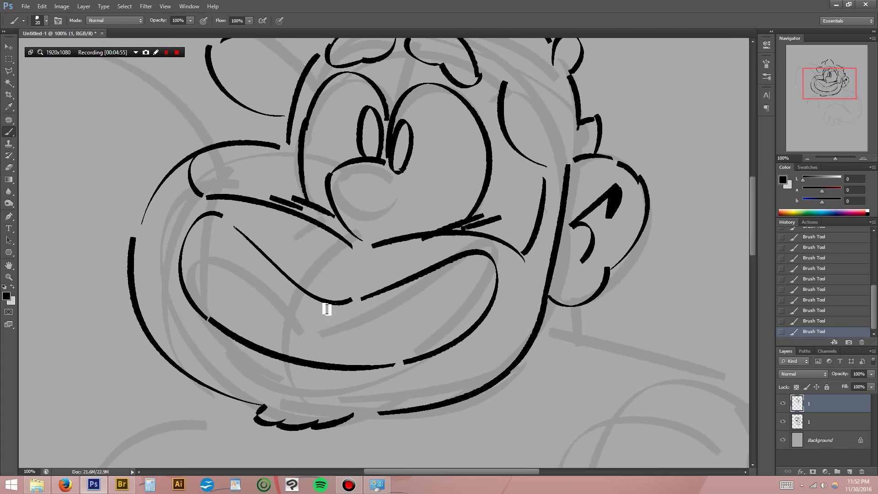
drag(331, 302, 337, 363)
drag(454, 269, 450, 322)
drag(218, 234, 226, 315)
mouse_move(262, 195)
mouse_down()
mouse_move(253, 276)
mouse_move(214, 314)
mouse_up()
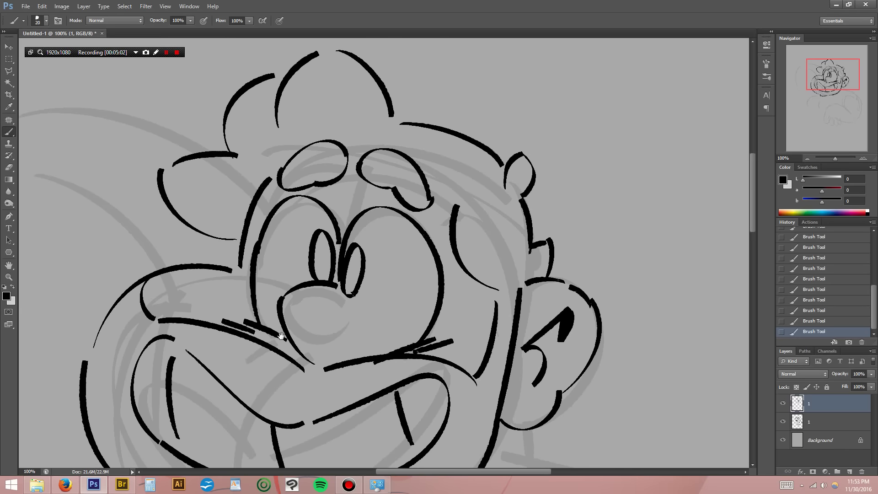
drag(275, 337, 310, 391)
drag(281, 256, 199, 228)
mouse_move(218, 268)
mouse_down()
mouse_move(219, 278)
mouse_move(277, 294)
mouse_up()
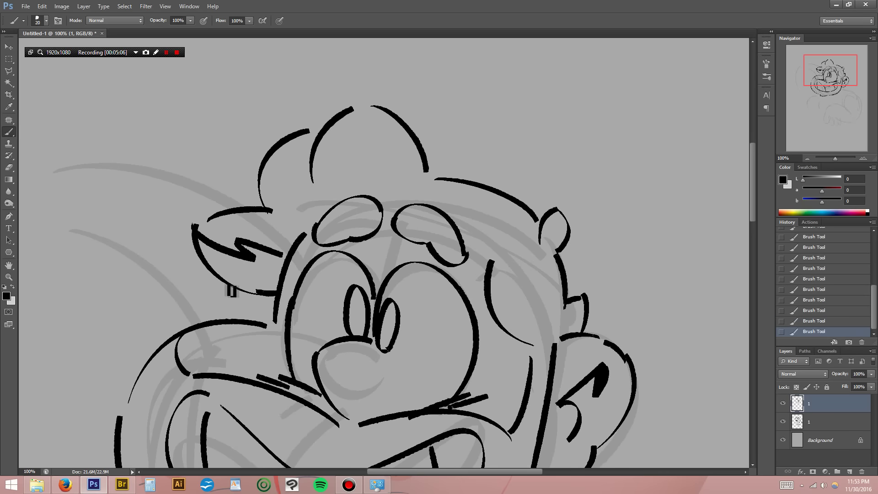
Magic-wand select the zigzag hair shape, expand the selection slightly, fill it black and deselect.
key(w)
click(233, 282)
key(ctrl+z)
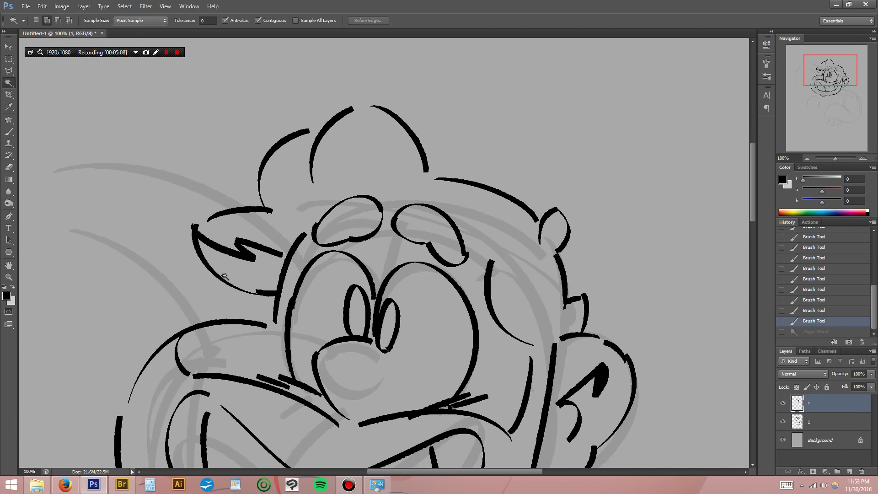
click(235, 271)
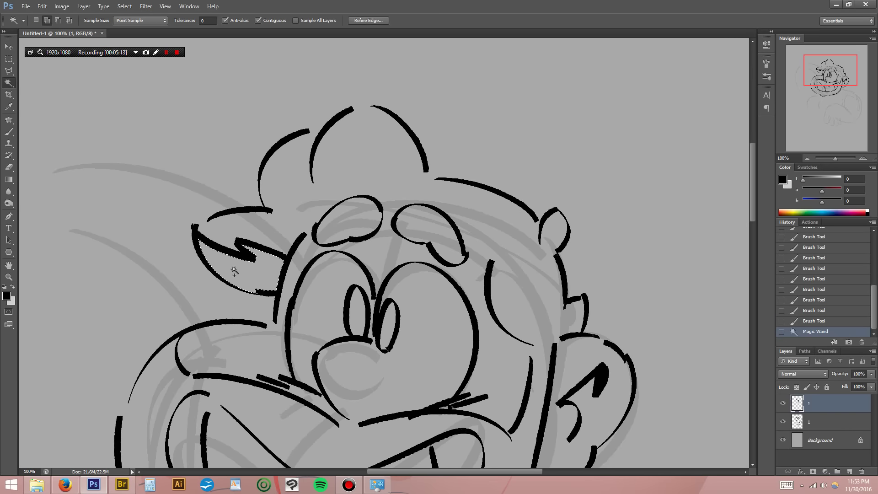
key(F2)
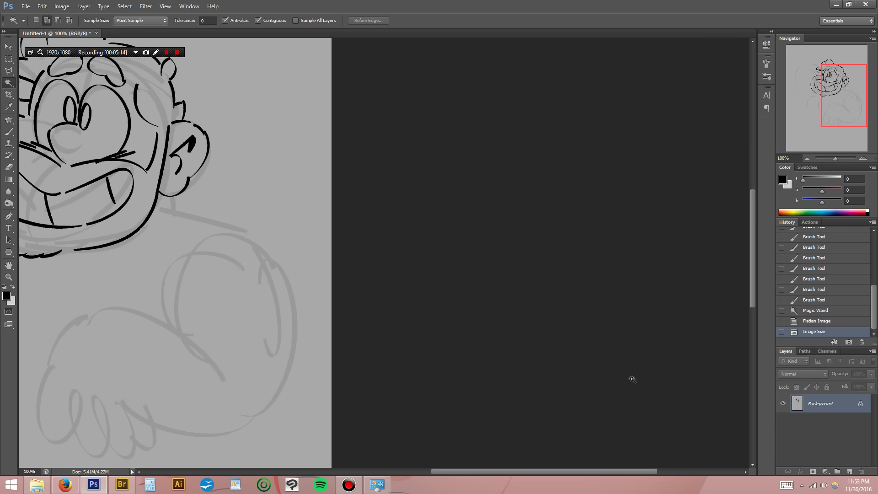
click(816, 311)
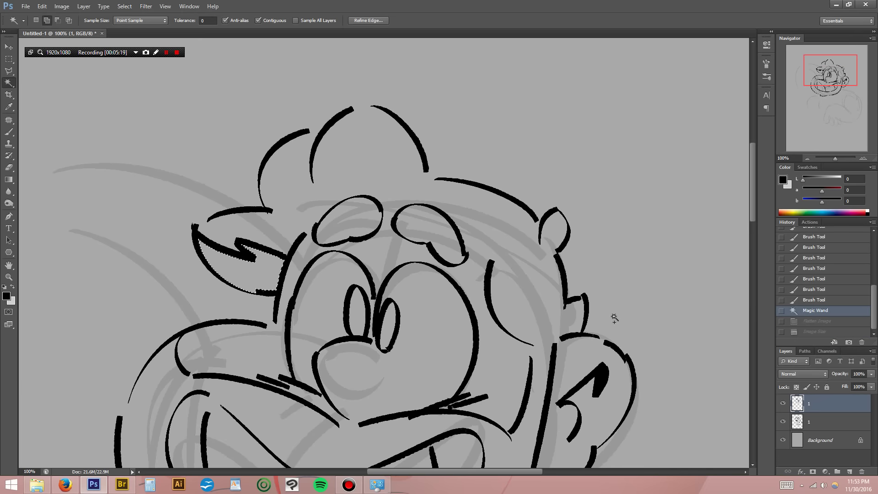
key(F3)
key(m)
key(ctrl+d)
key(b)
At a zoomed-out view, ink the upper arm, forearm and long outer arm curves.
drag(489, 244, 467, 245)
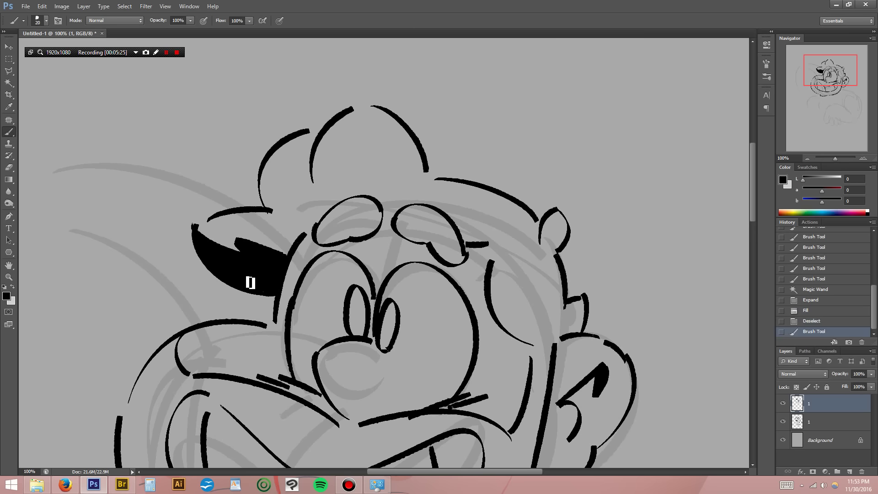
drag(397, 235, 412, 237)
scroll(336, 228, down, 5)
scroll(233, 300, down, 5)
scroll(205, 210, down, 3)
key(ctrl+minus)
scroll(204, 209, down, 5)
mouse_move(419, 219)
mouse_down()
mouse_move(421, 233)
mouse_move(496, 260)
mouse_move(552, 321)
mouse_up()
scroll(431, 331, down, 5)
drag(420, 204, 404, 247)
drag(467, 309, 314, 242)
key(ctrl+z)
drag(447, 285, 292, 290)
mouse_move(544, 269)
mouse_down()
mouse_move(431, 406)
mouse_move(420, 404)
mouse_up()
Ink the hand's outer edge, the fingers with a knuckle curve, and extend the arm curve.
mouse_move(292, 287)
mouse_down()
mouse_move(254, 333)
mouse_move(269, 365)
mouse_up()
drag(296, 323, 315, 392)
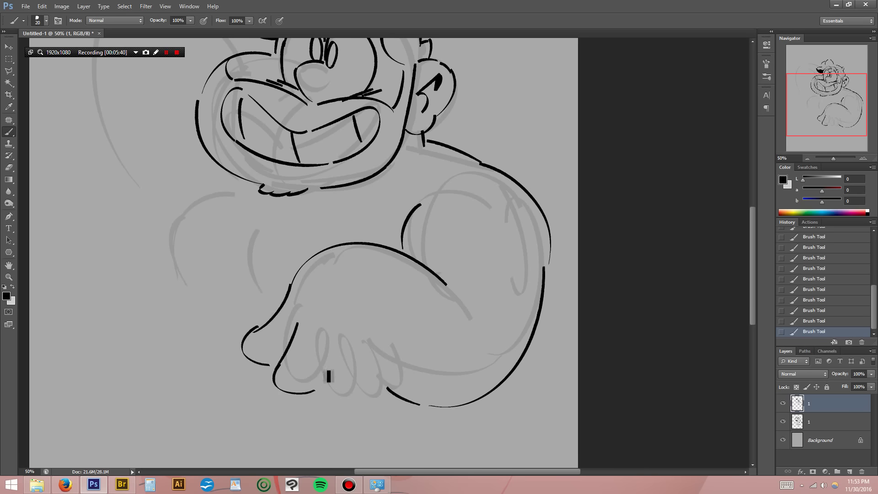
mouse_move(323, 347)
mouse_down()
mouse_move(319, 393)
mouse_move(356, 388)
mouse_move(363, 401)
mouse_up()
drag(358, 348, 374, 393)
drag(397, 344, 388, 390)
drag(402, 327, 396, 347)
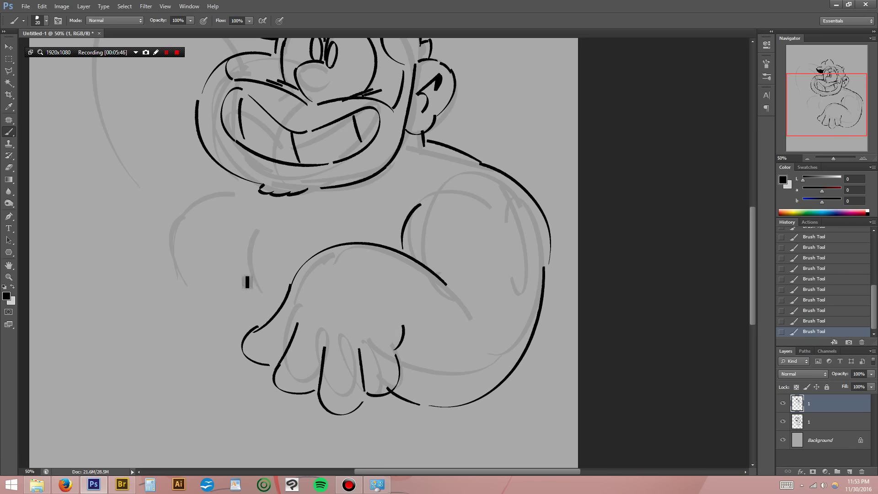
drag(446, 283, 471, 310)
Ink the torso contour, the left arm outline and small chest marks including the nipple.
drag(265, 278, 257, 298)
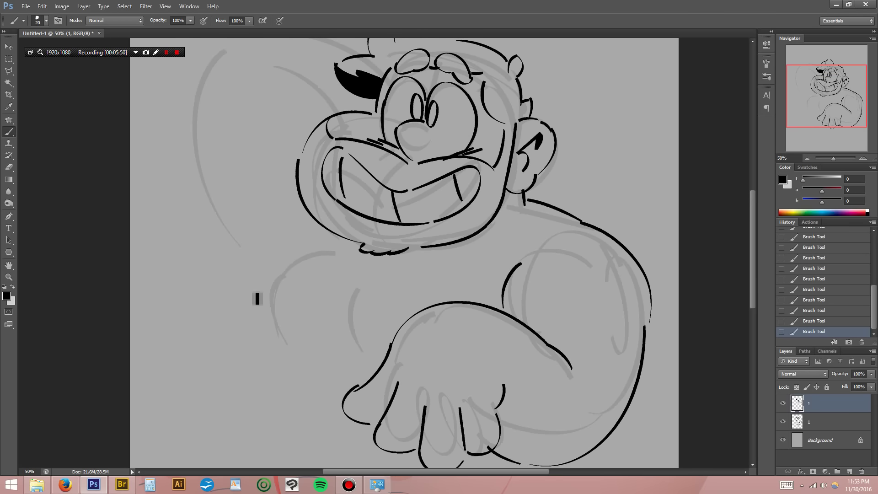
drag(263, 274, 245, 294)
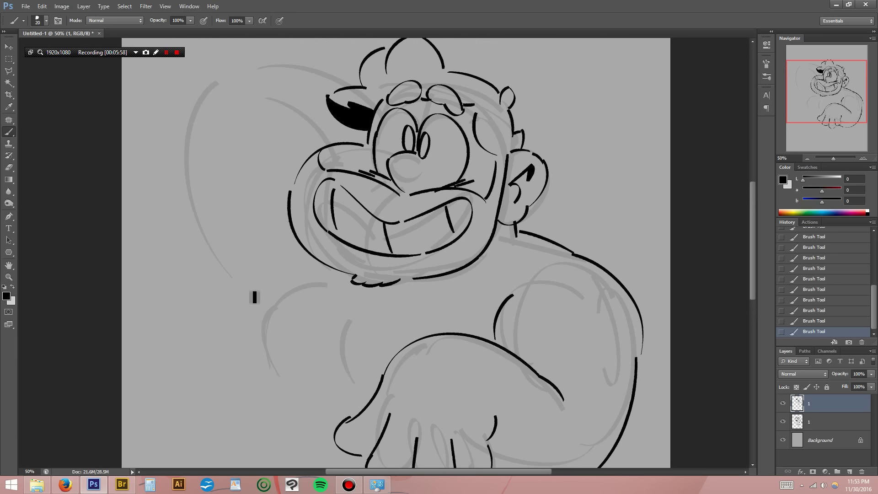
drag(343, 361, 359, 309)
drag(323, 286, 275, 378)
key(ctrl+z)
drag(313, 285, 271, 394)
drag(309, 310, 270, 271)
mouse_move(376, 309)
mouse_down()
mouse_move(349, 312)
mouse_move(374, 319)
mouse_up()
key(ctrl+z)
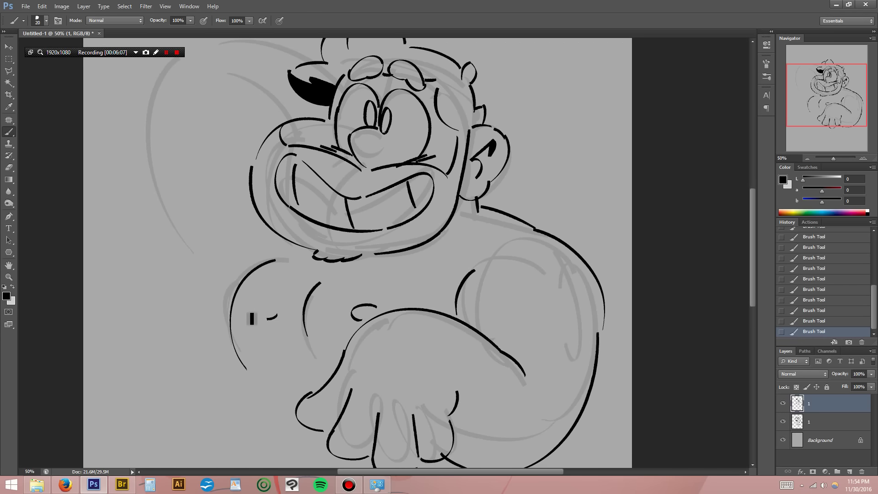
drag(254, 312, 271, 317)
key(ctrl+z)
drag(230, 280, 234, 292)
Try crossing hatch strokes left of the face, then undo them.
key(z)
click(263, 294)
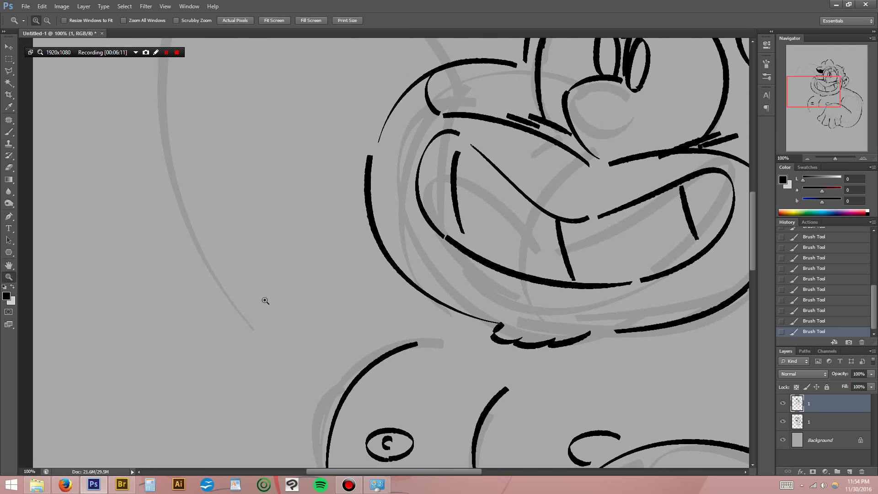
key(b)
drag(256, 159, 281, 343)
drag(154, 236, 344, 269)
drag(192, 216, 191, 386)
drag(136, 158, 201, 241)
drag(96, 201, 248, 412)
key(ctrl+z)
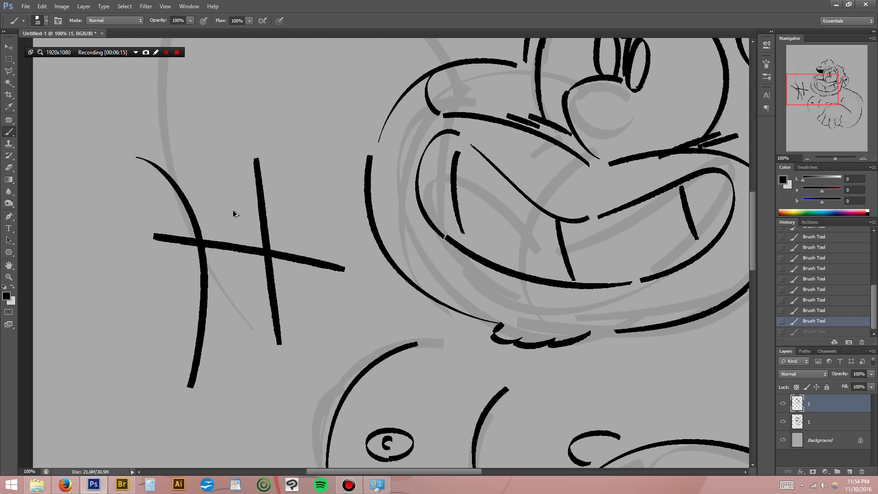
key(ctrl+alt+z)
key(ctrl+alt+z)
key(ctrl+alt+z)
key(ctrl+alt+z)
Zoom out and ink strokes near the head plus the raised arm's outer arc and top.
key(ctrl+minus)
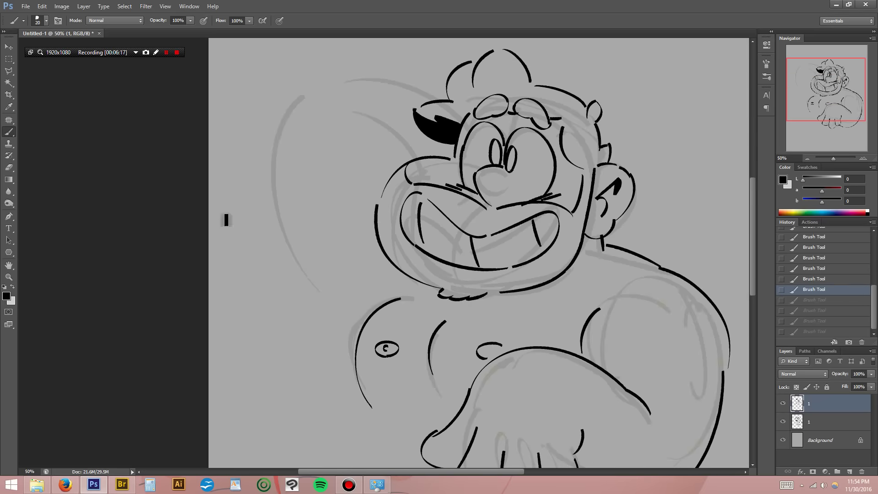
drag(288, 229, 274, 259)
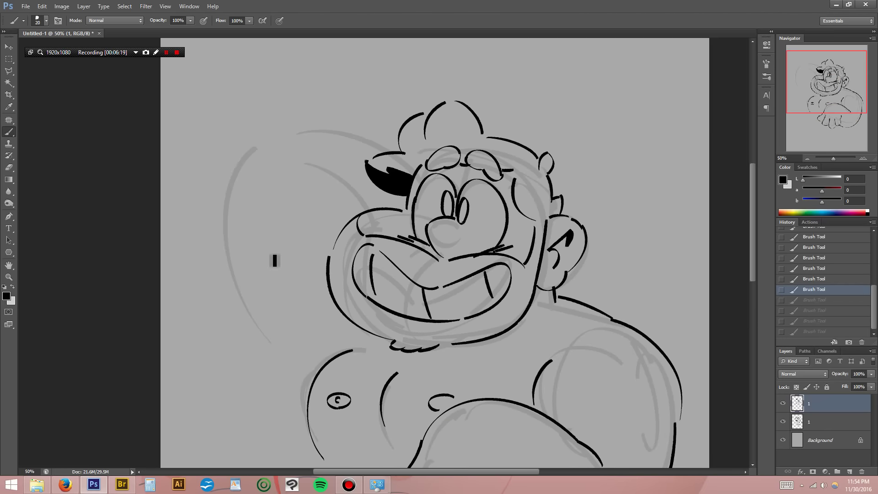
drag(597, 120, 604, 137)
drag(515, 110, 563, 89)
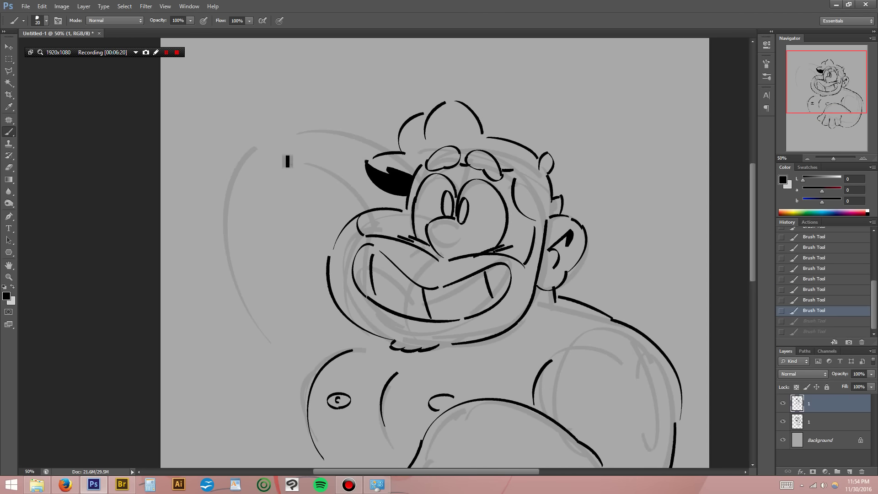
drag(317, 165, 360, 205)
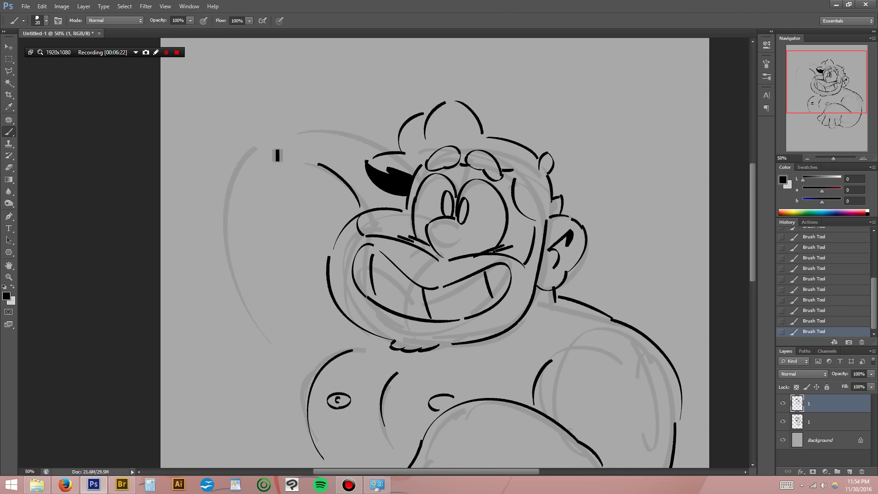
drag(254, 149, 278, 338)
drag(309, 289, 280, 227)
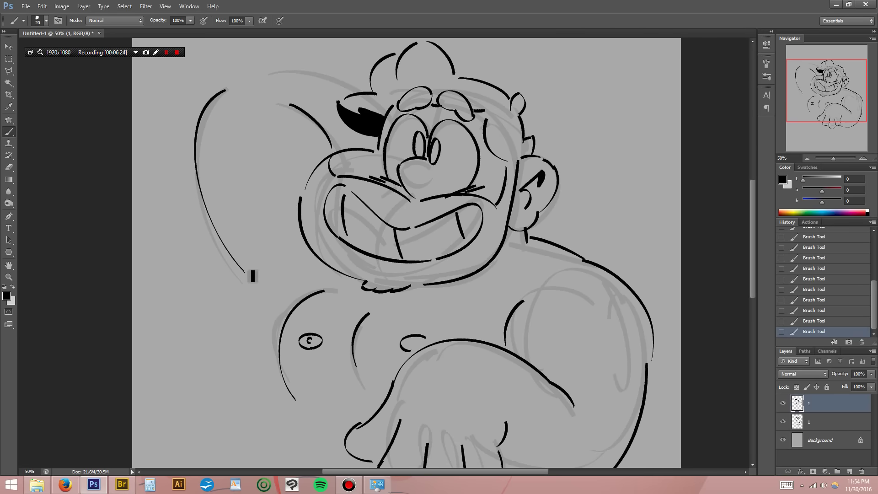
drag(251, 274, 282, 313)
drag(249, 266, 268, 352)
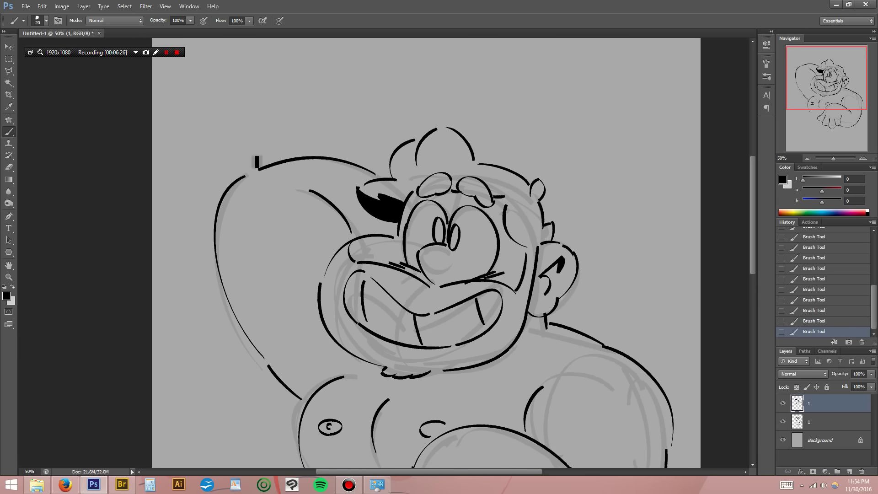
drag(247, 175, 295, 158)
Add fur strokes along the forearm, undoing the last few.
drag(385, 295, 305, 127)
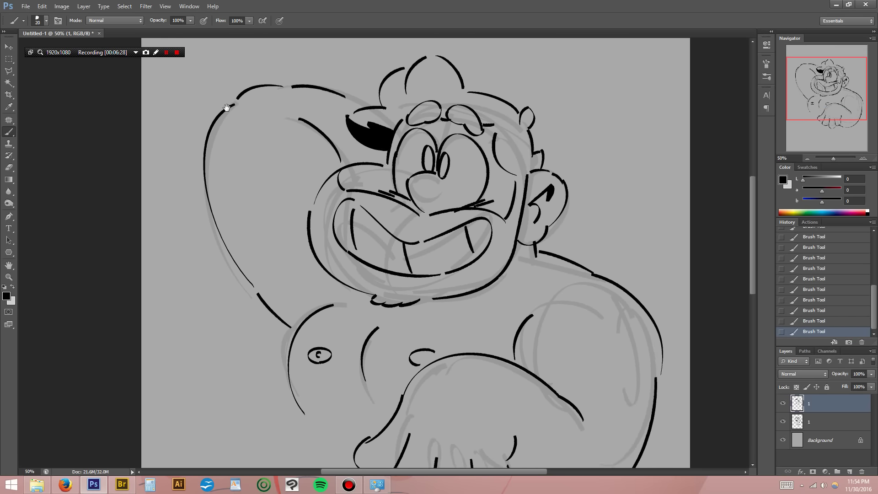
mouse_move(416, 255)
mouse_down()
mouse_move(484, 327)
mouse_move(465, 328)
mouse_up()
drag(425, 299, 428, 307)
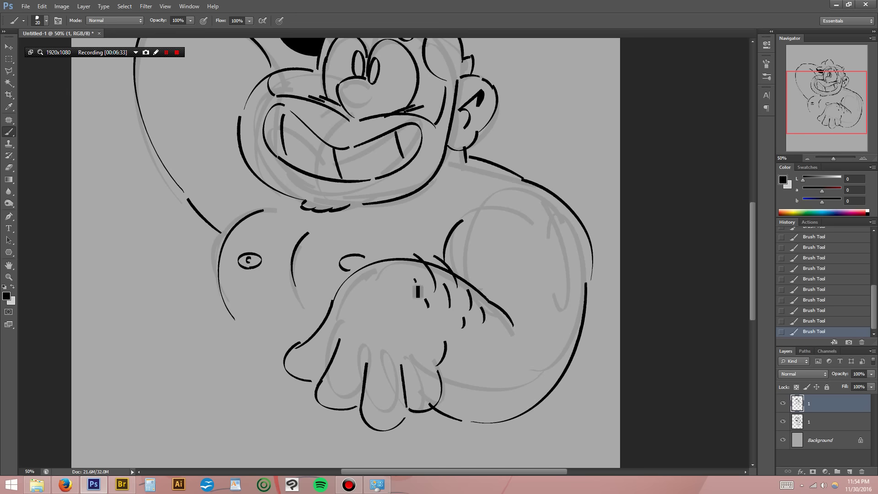
drag(406, 267, 416, 278)
key(ctrl+alt+z)
key(ctrl+alt+z)
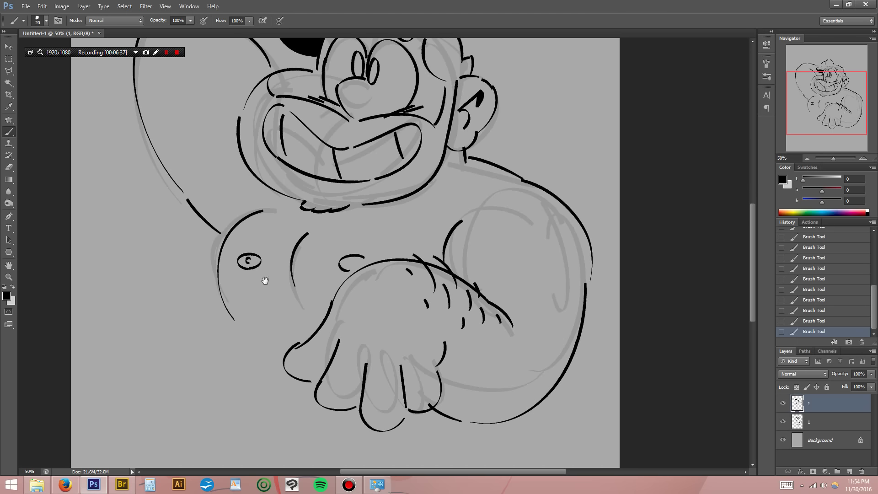
Add T-shaped hair marks and scattered hair dashes across the chest and belly.
drag(268, 295, 357, 275)
drag(311, 230, 316, 284)
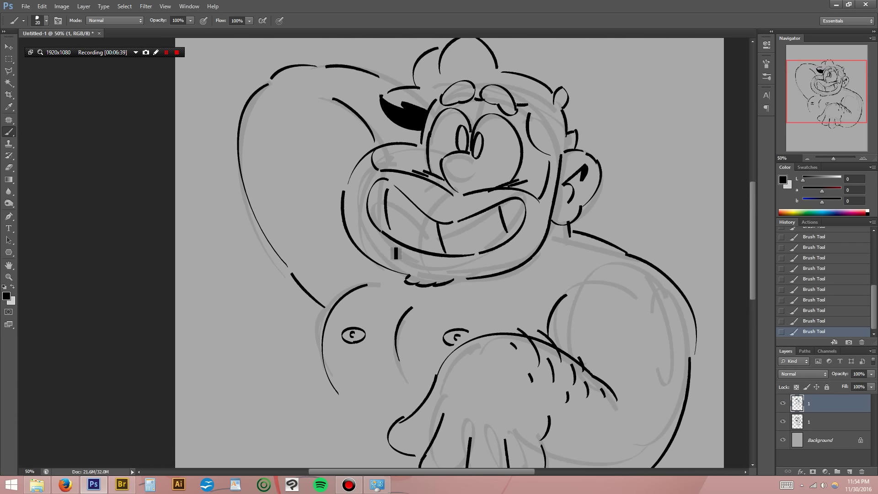
drag(409, 264, 434, 247)
mouse_move(434, 290)
mouse_down()
mouse_move(437, 310)
mouse_move(484, 290)
mouse_move(518, 301)
mouse_up()
drag(386, 291, 433, 283)
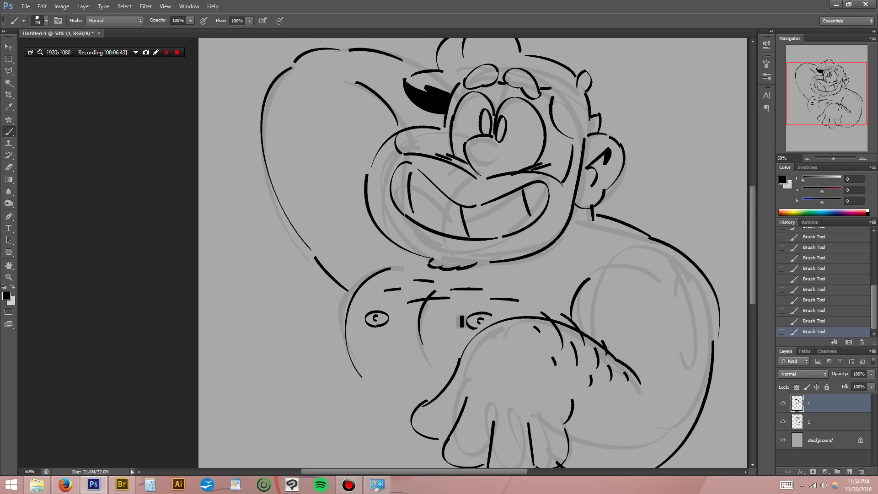
drag(436, 319, 460, 318)
drag(410, 336, 429, 333)
drag(373, 339, 389, 337)
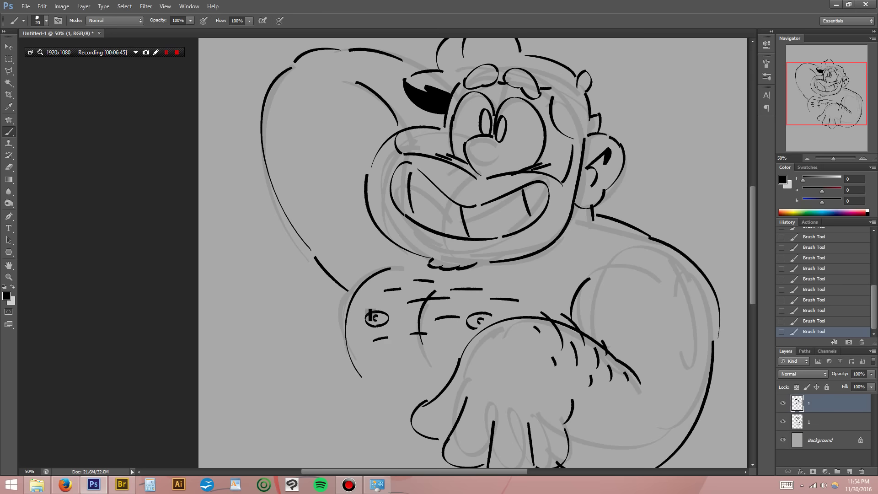
drag(361, 302, 366, 301)
drag(397, 353, 448, 354)
scroll(434, 373, down, 3)
scroll(371, 285, down, 1)
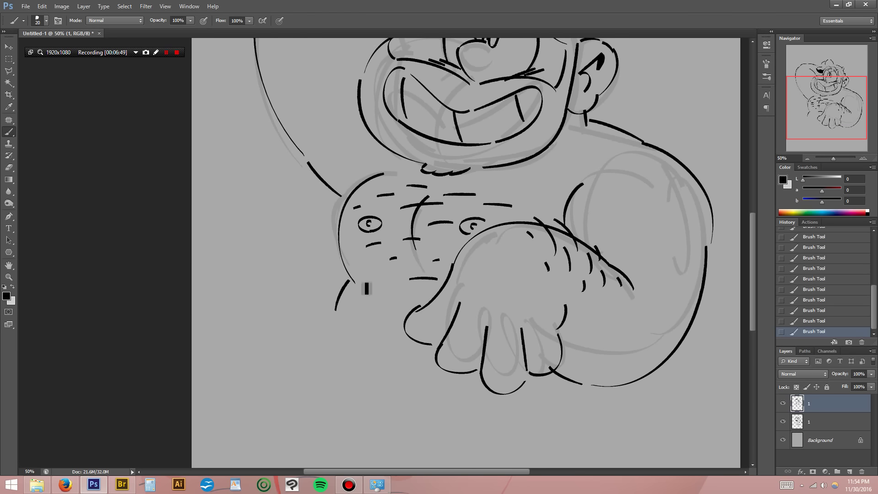
mouse_move(329, 305)
mouse_down()
mouse_move(264, 216)
mouse_move(234, 61)
mouse_up()
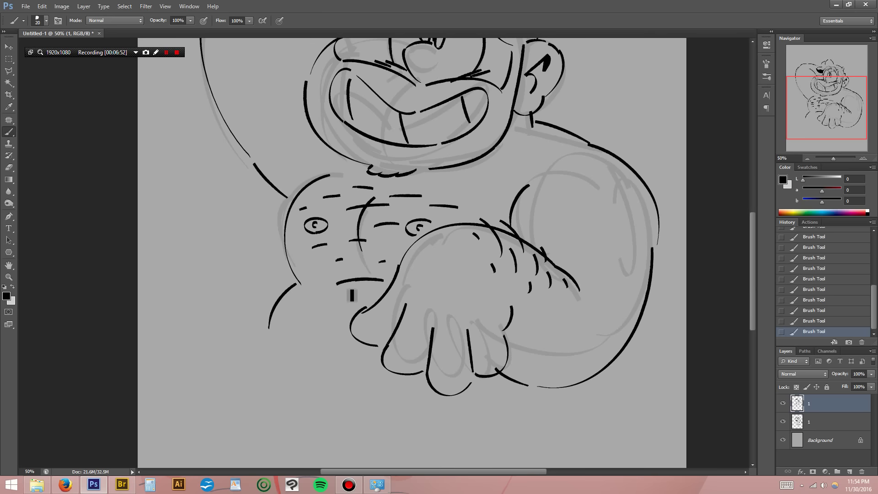
Brush short hair dashes on the belly under the chest.
mouse_move(343, 292)
mouse_down()
mouse_move(359, 291)
mouse_move(332, 323)
mouse_up()
drag(247, 302, 201, 289)
drag(294, 321, 296, 265)
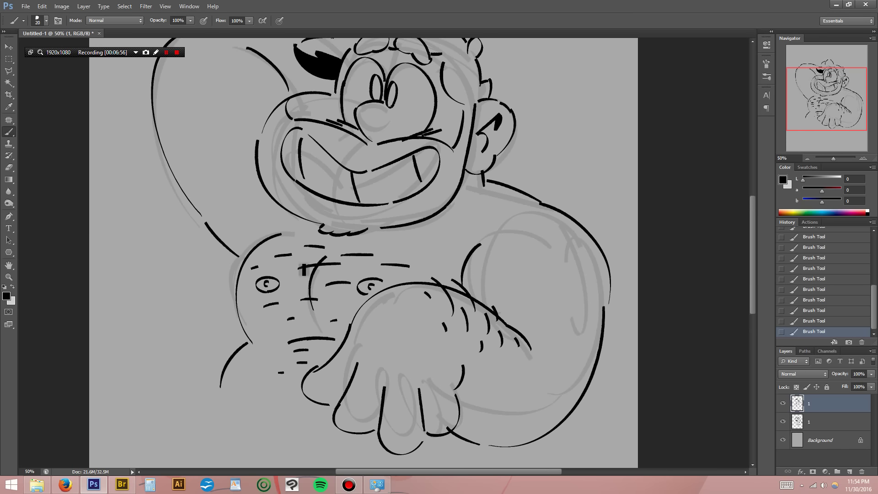
drag(160, 186, 233, 309)
mouse_move(206, 343)
mouse_down()
mouse_move(204, 258)
mouse_move(266, 268)
mouse_up()
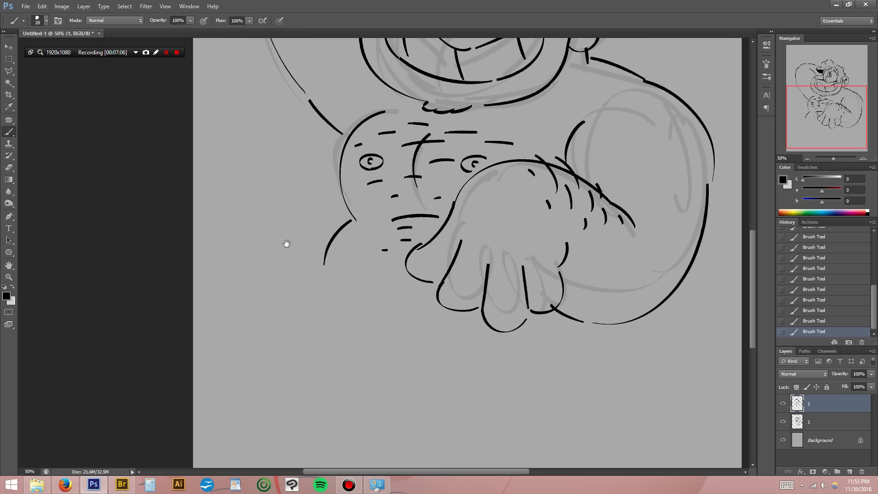
Bring the head back into view and try a large letter C, then undo it.
mouse_move(281, 226)
mouse_down()
mouse_move(277, 385)
mouse_move(261, 180)
mouse_up()
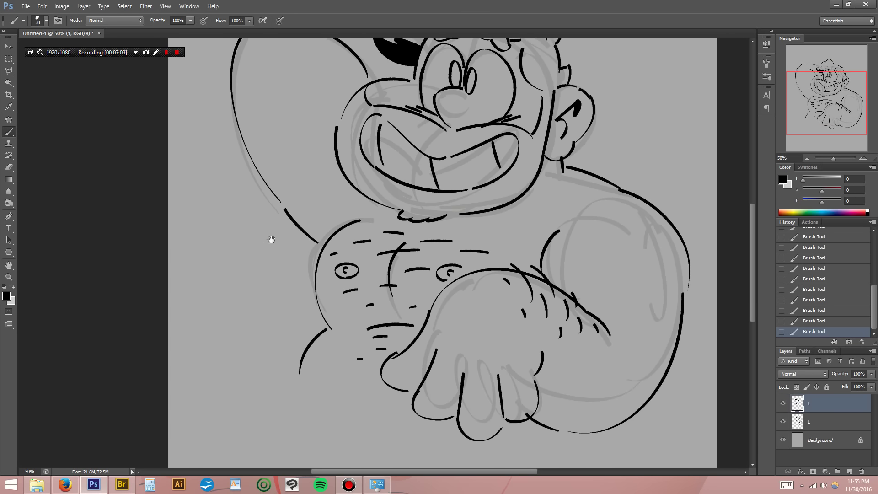
mouse_move(303, 294)
mouse_down()
mouse_move(300, 303)
mouse_move(299, 231)
mouse_up()
drag(319, 261, 321, 319)
key(ctrl+z)
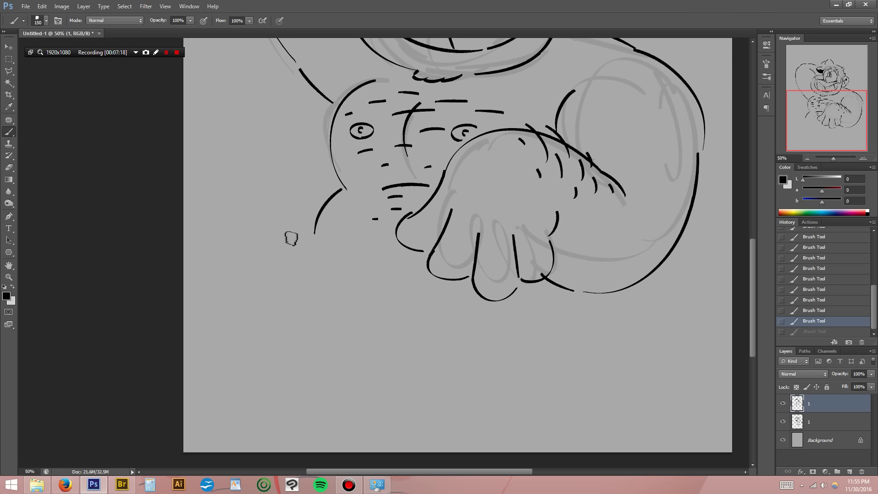
Create a new lettering layer and try a large C below the figure, undoing it.
key(ctrl+shift+n)
key(Return)
mouse_move(323, 251)
mouse_down()
mouse_move(312, 285)
mouse_move(323, 299)
mouse_up()
key(ctrl+z)
Try painting the second letter and a U after the C, undoing the attempts.
mouse_move(347, 234)
mouse_down()
mouse_move(351, 302)
mouse_move(394, 302)
mouse_up()
key(ctrl+z)
drag(347, 234, 338, 238)
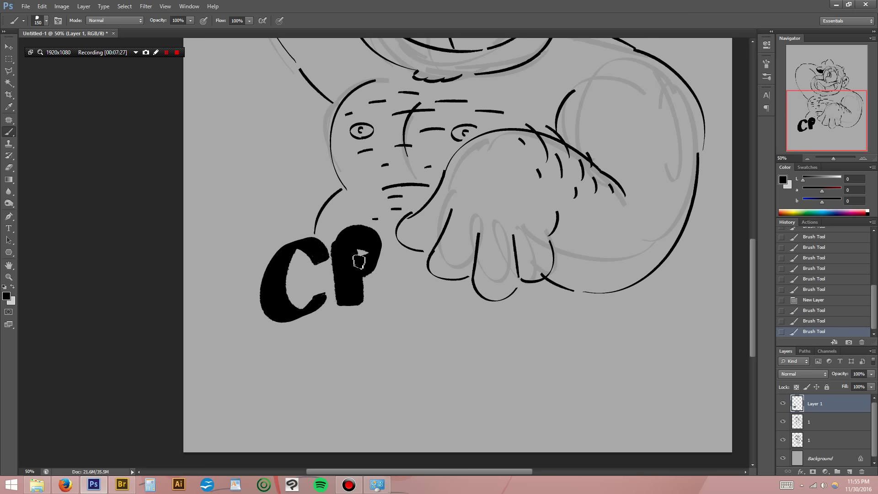
drag(364, 264, 401, 316)
key(ctrl+z)
drag(364, 268, 405, 323)
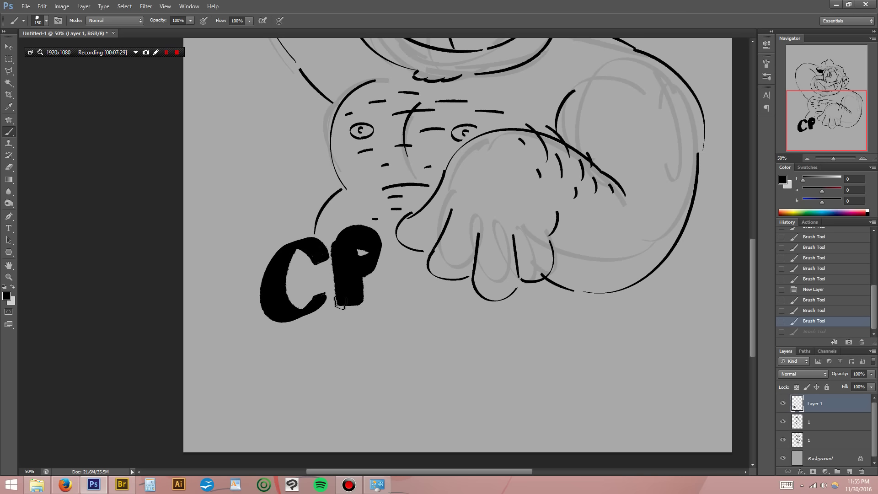
key(ctrl+alt+z)
key(ctrl+alt+z)
key(ctrl+alt+z)
mouse_move(345, 247)
mouse_down()
mouse_move(347, 306)
mouse_move(380, 251)
mouse_move(380, 220)
mouse_move(421, 299)
mouse_up()
key(ctrl+z)
Paint U, T and E to spell CUTE, plus a tall exclamation bar.
mouse_move(420, 241)
mouse_down()
mouse_move(447, 233)
mouse_move(464, 288)
mouse_move(508, 292)
mouse_up()
mouse_move(480, 261)
mouse_down()
mouse_move(495, 250)
mouse_move(454, 237)
mouse_up()
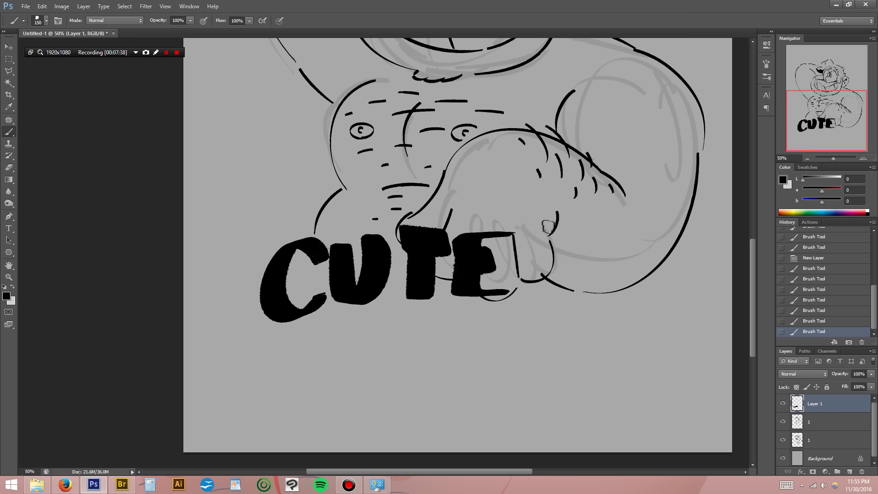
drag(545, 234, 542, 316)
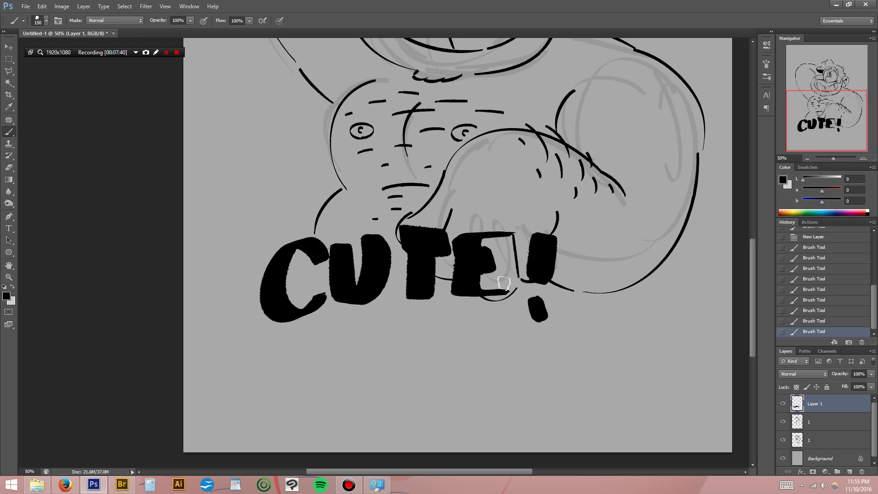
key(ctrl+alt+z)
key(ctrl+alt+z)
mouse_move(545, 223)
mouse_down()
mouse_move(538, 326)
mouse_move(559, 323)
mouse_up()
key(ctrl+alt+z)
key(ctrl+alt+z)
key(ctrl+alt+z)
scroll(422, 323, down, 2)
scroll(422, 322, up, 1)
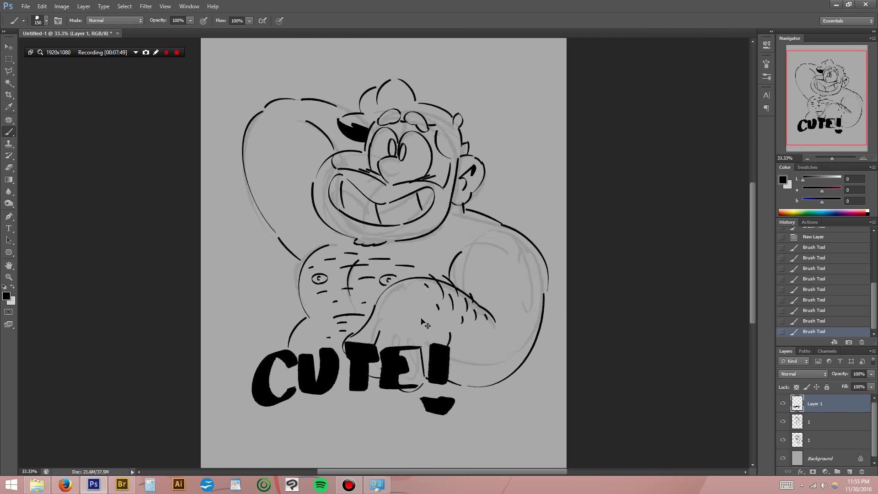
scroll(426, 314, down, 1)
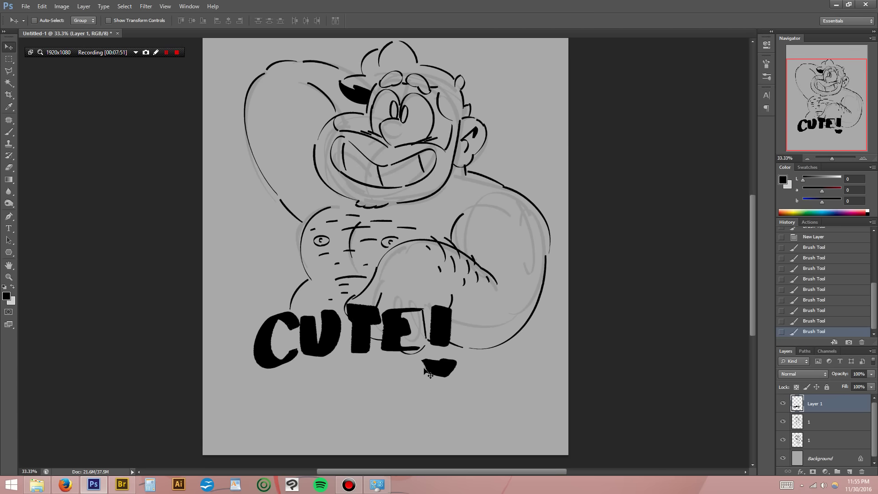
Delete the exclamation dot with a marquee selection and erase the exclamation bar.
key(m)
mouse_move(422, 352)
mouse_down()
mouse_move(479, 393)
mouse_move(456, 387)
mouse_up()
key(Delete)
key(ctrl+d)
key(e)
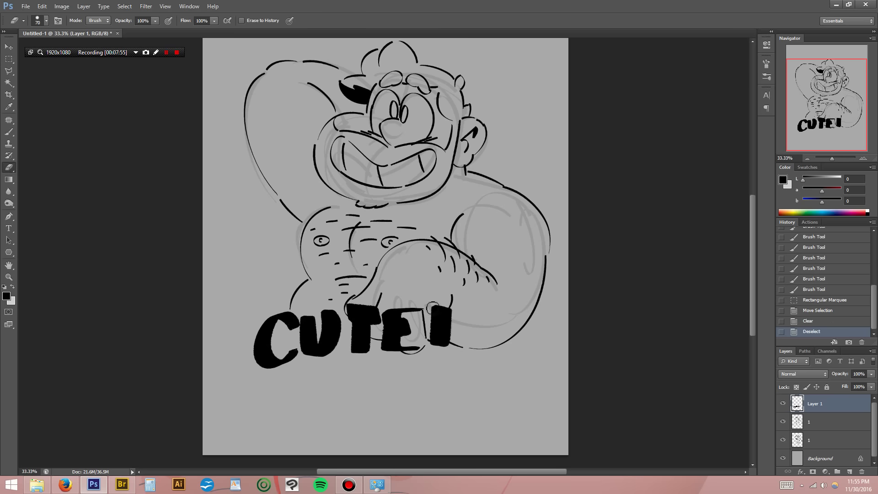
drag(446, 302, 451, 347)
Move the CUTE lettering down and left, then marquee-select and delete it.
key(v)
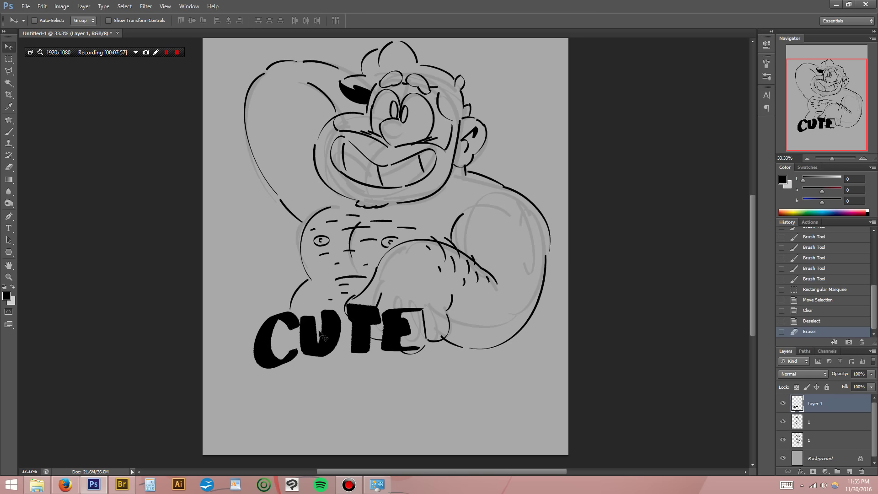
mouse_move(317, 351)
mouse_down()
mouse_move(278, 378)
mouse_move(295, 364)
mouse_up()
key(m)
drag(213, 295, 475, 420)
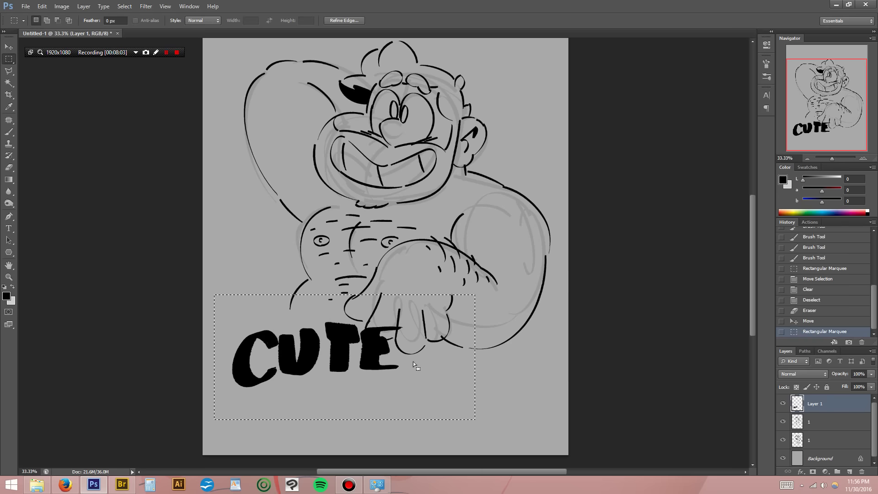
key(Delete)
Try painting the letters CUT again, then undo them and delete the lettering layer.
key(ctrl+d)
key(b)
scroll(302, 261, down, 1)
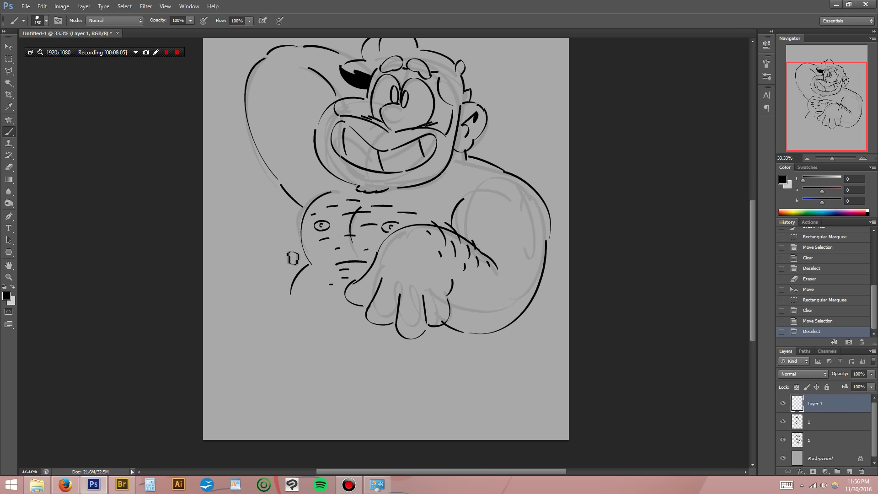
mouse_move(302, 280)
mouse_down()
mouse_move(296, 313)
mouse_move(275, 329)
mouse_move(330, 308)
mouse_move(354, 360)
mouse_up()
mouse_move(339, 326)
mouse_down()
mouse_move(387, 343)
mouse_move(384, 377)
mouse_move(417, 381)
mouse_move(417, 346)
mouse_move(411, 356)
mouse_move(427, 348)
mouse_move(450, 393)
mouse_up()
key(ctrl+z)
key(ctrl+z)
key(ctrl+z)
key(Delete)
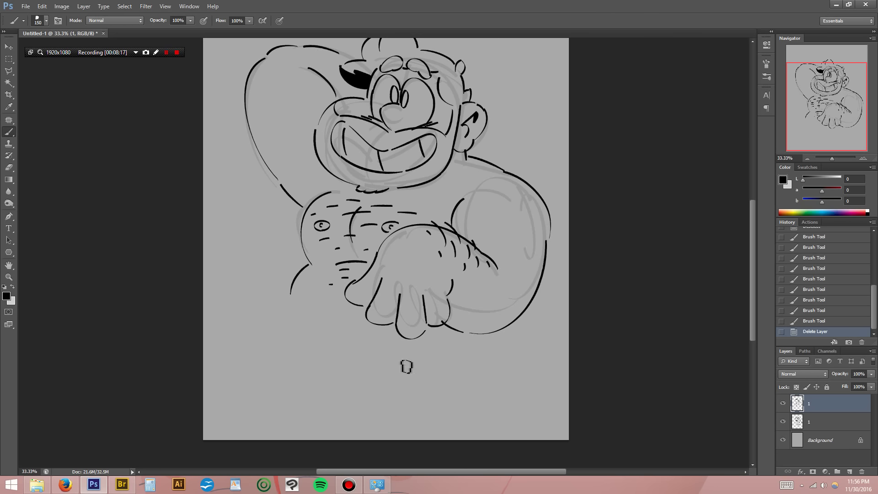
scroll(406, 366, up, 3)
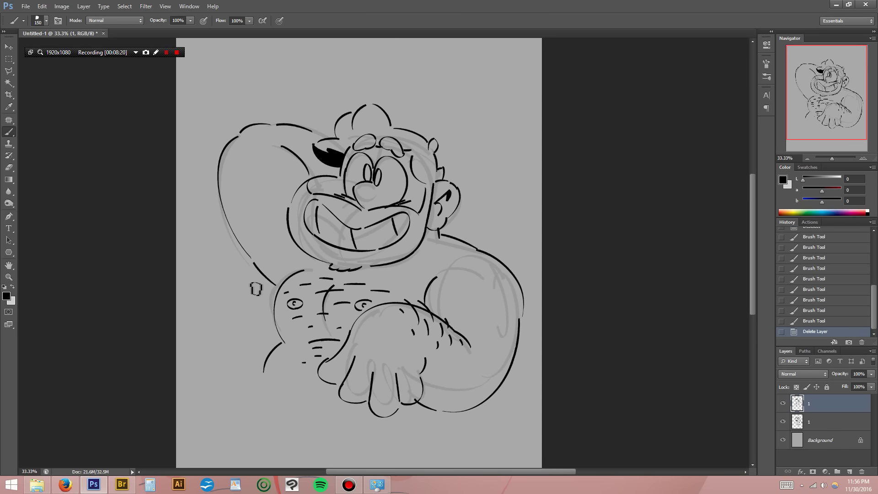
Paint thick black arcs left and right of the figure, then hide the sketch layer.
drag(227, 242, 323, 400)
key(ctrl+z)
drag(225, 242, 325, 399)
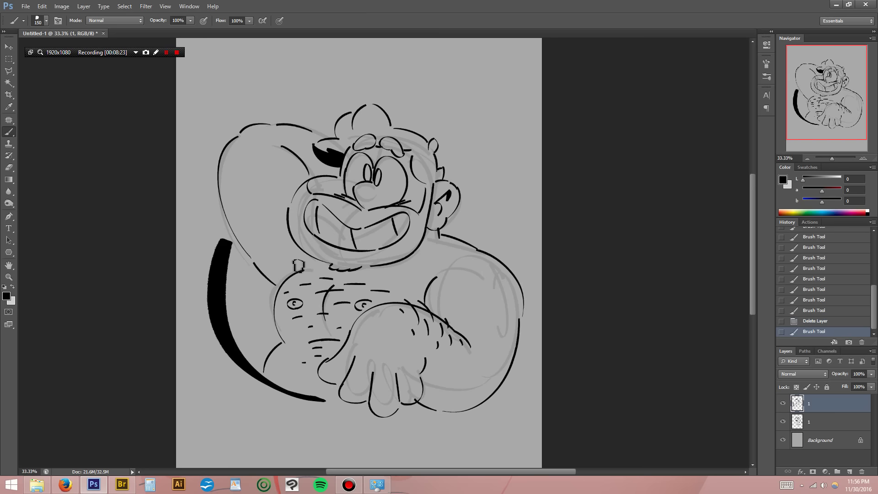
drag(451, 145, 522, 271)
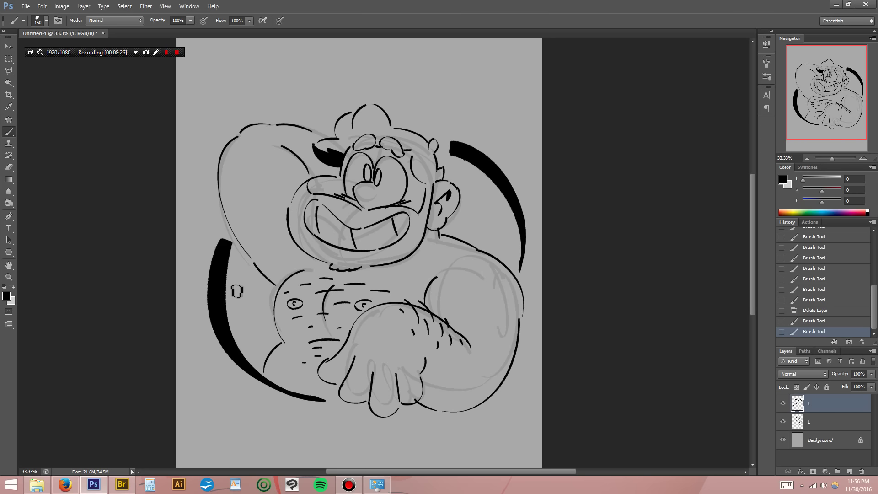
click(782, 423)
click(821, 422)
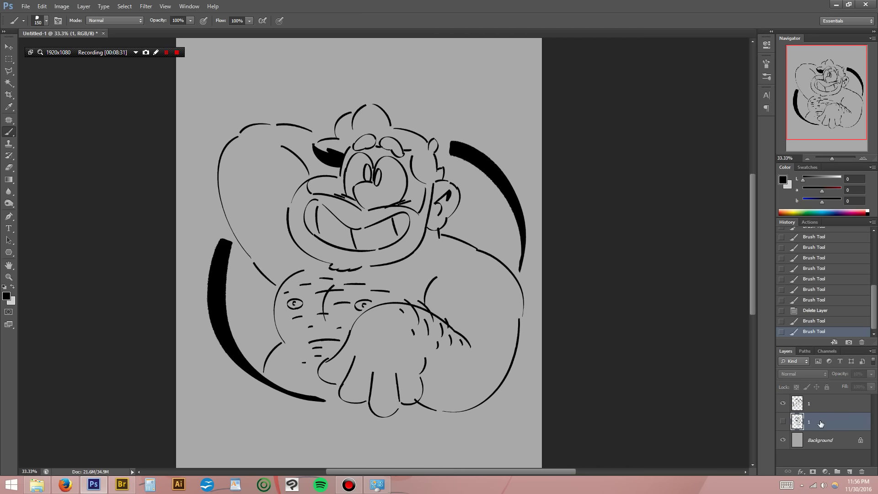
Add a new layer, zoom in on the figure, and choose the 15 px hard round brush.
key(ctrl+shift+n)
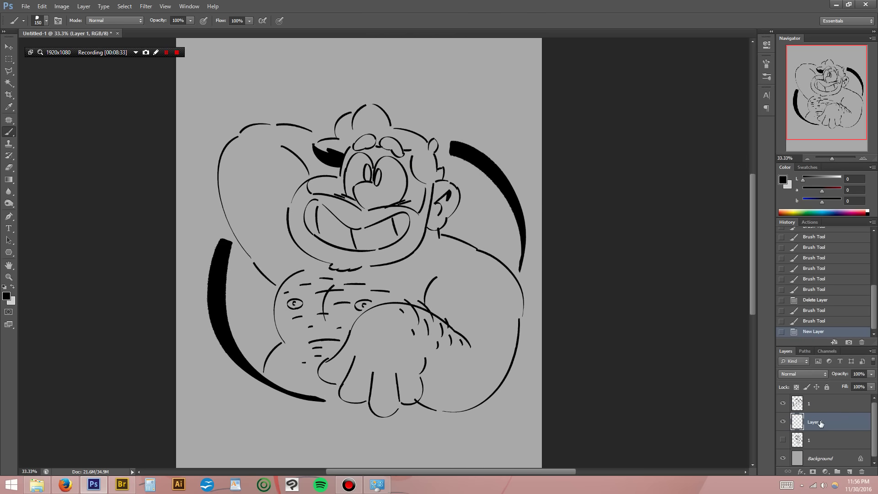
key(z)
click(313, 209)
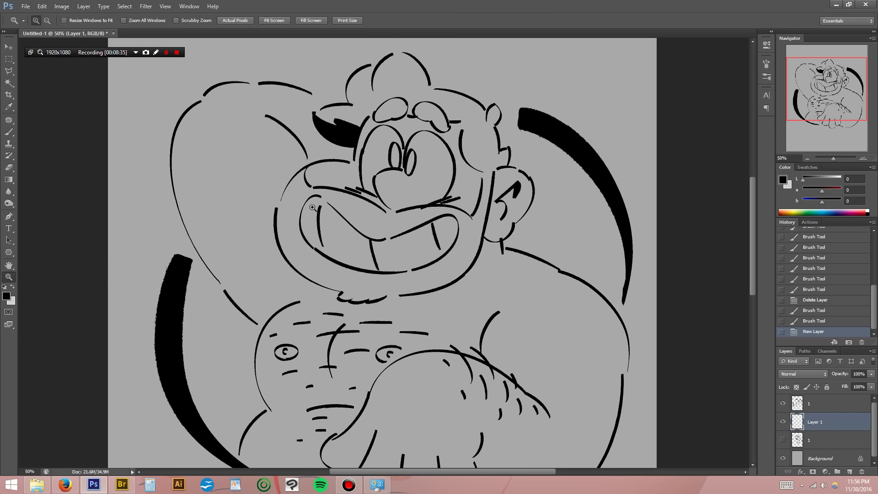
key(b)
drag(316, 203, 341, 227)
right_click(341, 228)
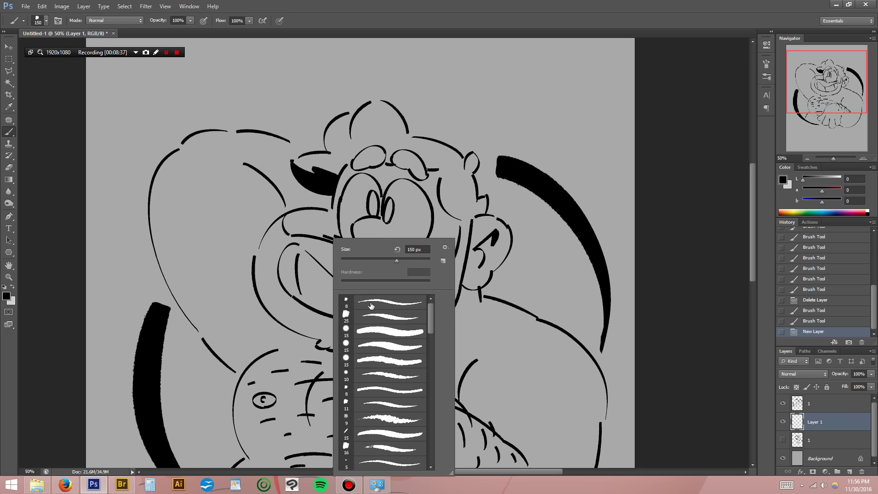
click(384, 337)
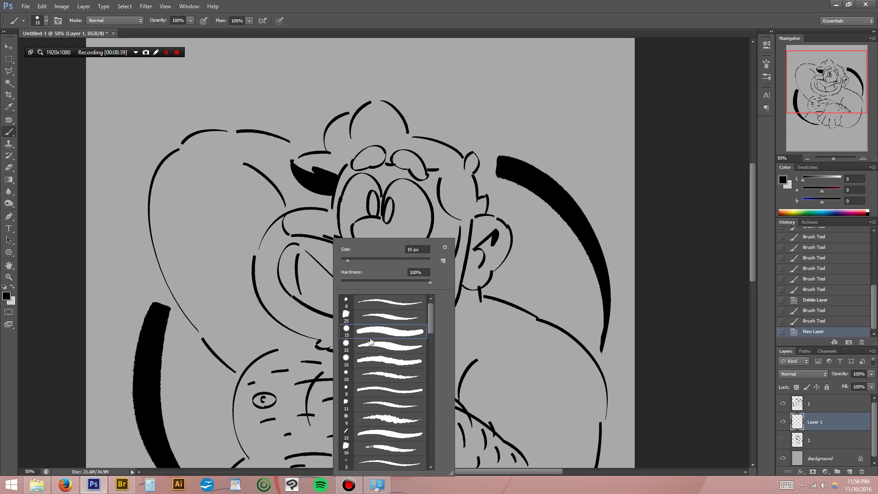
click(370, 345)
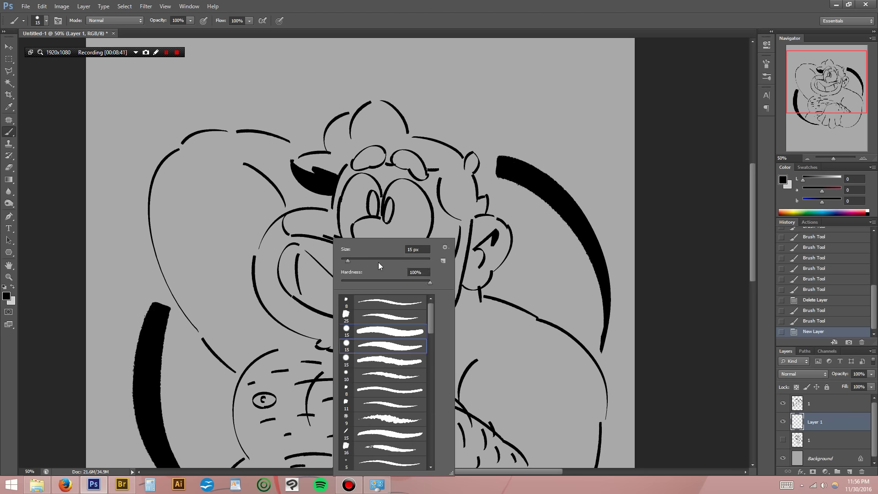
key(Return)
Pick a light peach foreground colour, turning off the screen-tint utility along the way.
click(6, 295)
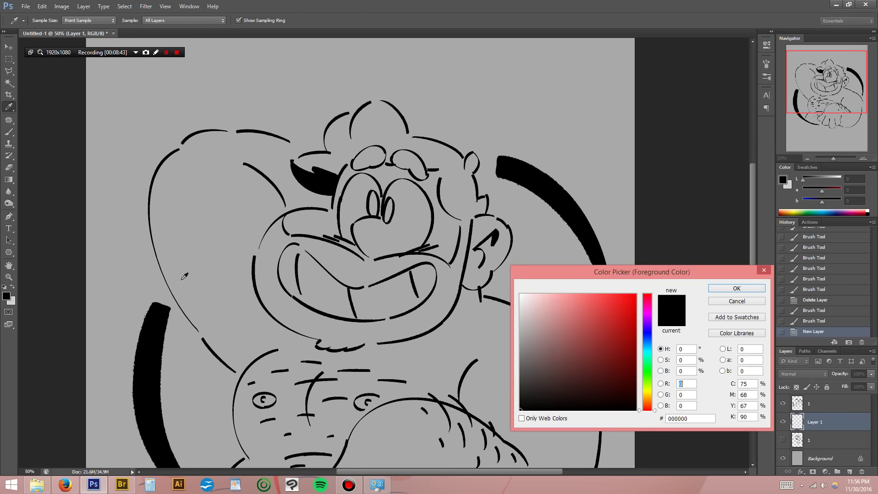
click(648, 398)
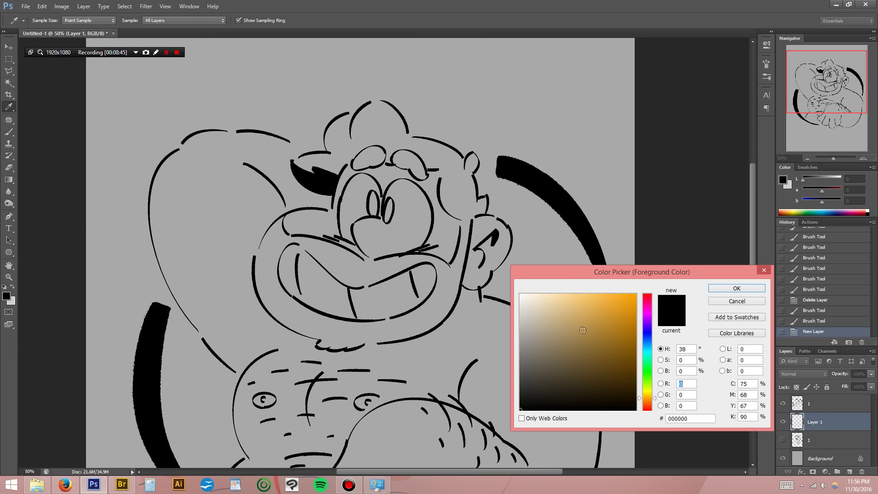
click(648, 405)
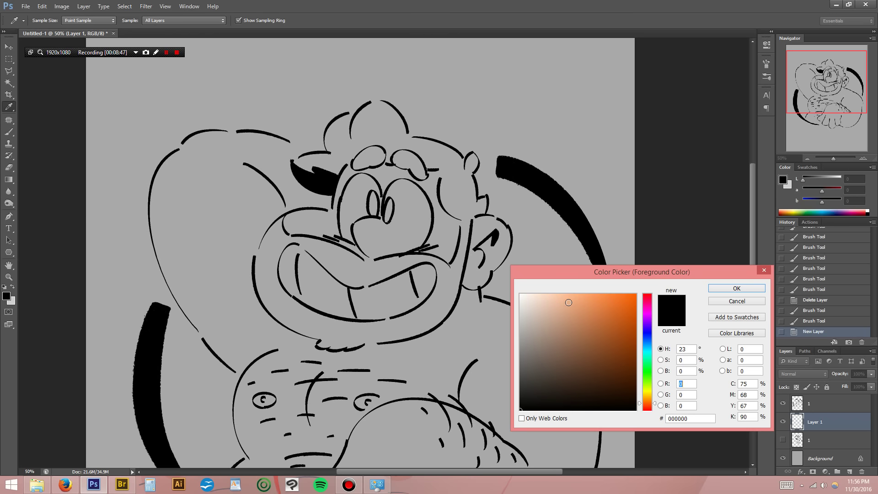
click(836, 488)
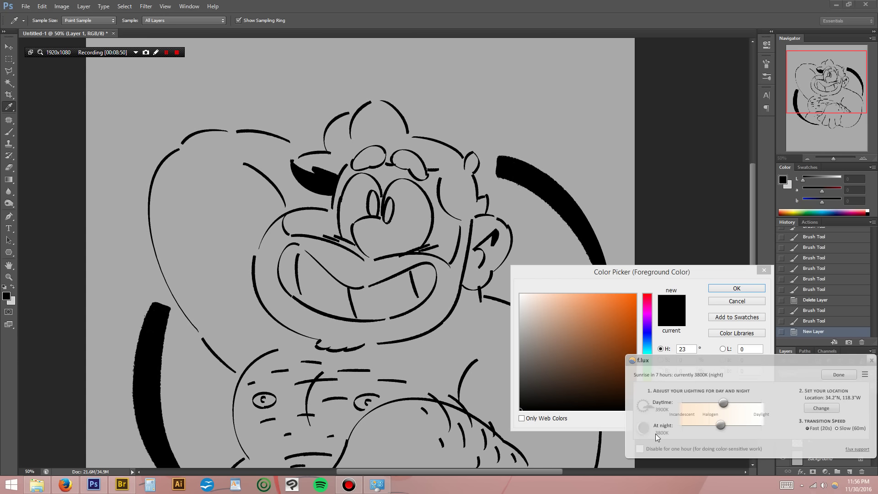
click(643, 450)
click(873, 365)
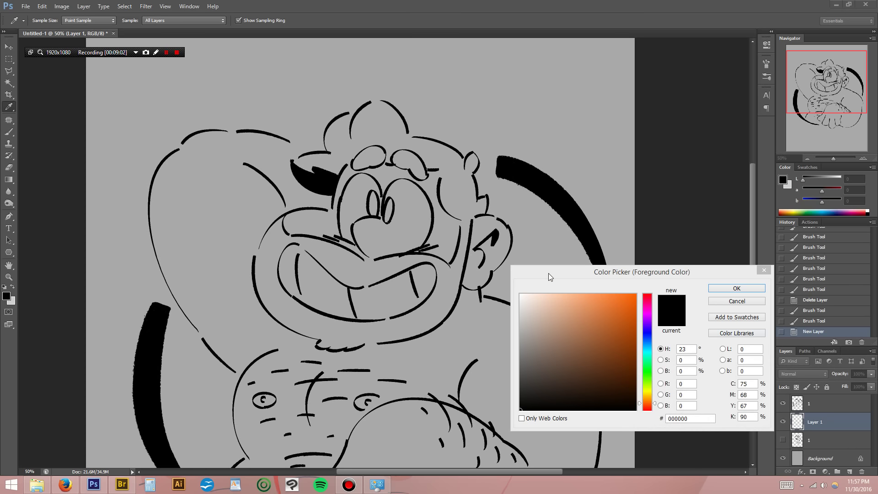
click(564, 300)
Paint peach along the forehead, over the hair tuft and down the arm.
click(721, 289)
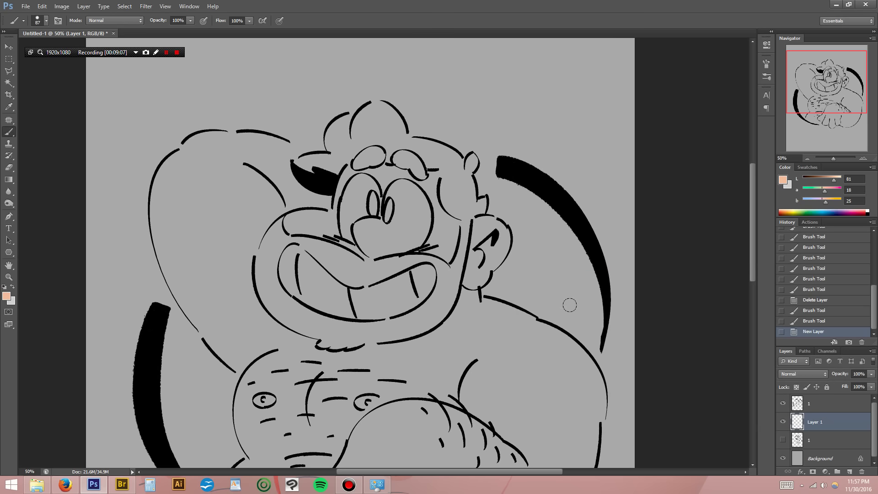
drag(395, 192, 370, 189)
key(ctrl+z)
drag(379, 105, 402, 160)
drag(375, 106, 350, 148)
mouse_move(350, 113)
mouse_down()
mouse_move(339, 165)
mouse_move(331, 131)
mouse_move(321, 141)
mouse_move(333, 165)
mouse_up()
drag(216, 138, 313, 154)
mouse_move(213, 139)
mouse_down()
mouse_move(192, 185)
mouse_move(185, 147)
mouse_move(313, 350)
mouse_up()
scroll(141, 197, down, 1)
scroll(302, 346, down, 2)
mouse_move(292, 206)
mouse_down()
mouse_move(302, 302)
mouse_move(271, 240)
mouse_move(247, 282)
mouse_move(440, 305)
mouse_up()
Paint peach along the bottom contour, between the fingers, on the neck and head top.
key(ctrl+z)
drag(265, 295, 422, 318)
drag(268, 279, 206, 286)
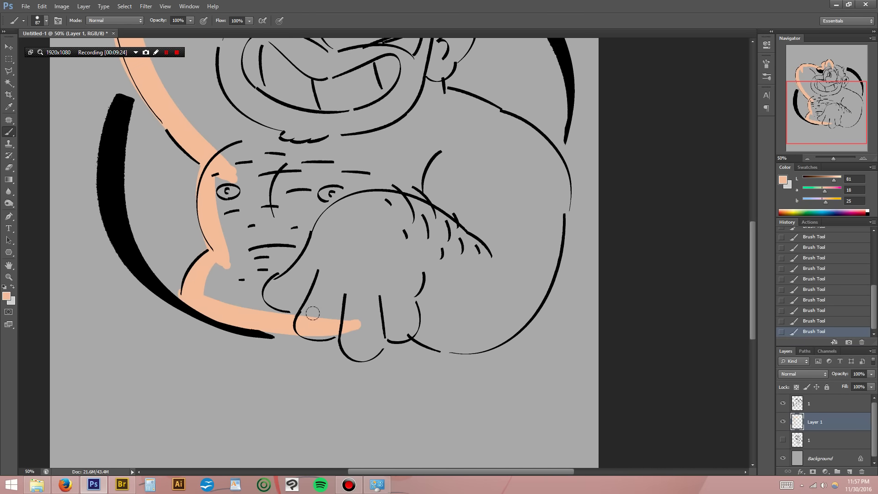
mouse_move(341, 331)
mouse_down()
mouse_move(369, 318)
mouse_move(396, 329)
mouse_move(552, 203)
mouse_up()
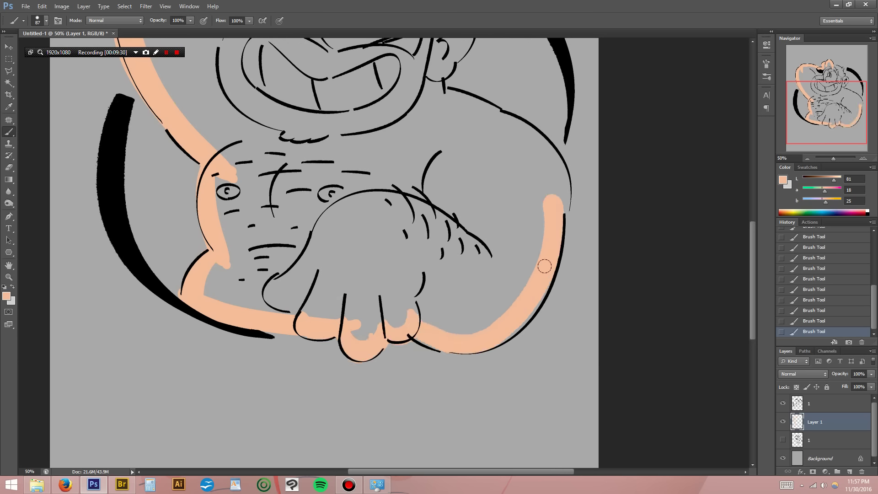
drag(416, 320, 474, 241)
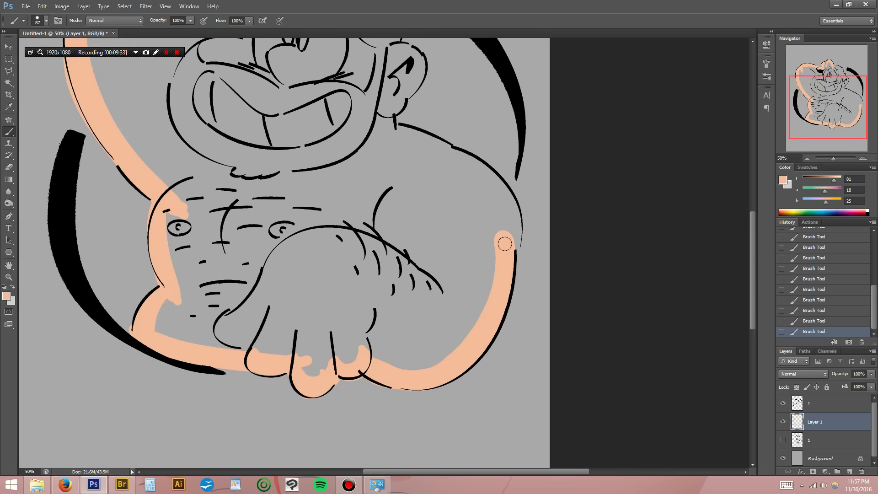
mouse_move(480, 171)
mouse_down()
mouse_move(484, 283)
mouse_move(501, 336)
mouse_up()
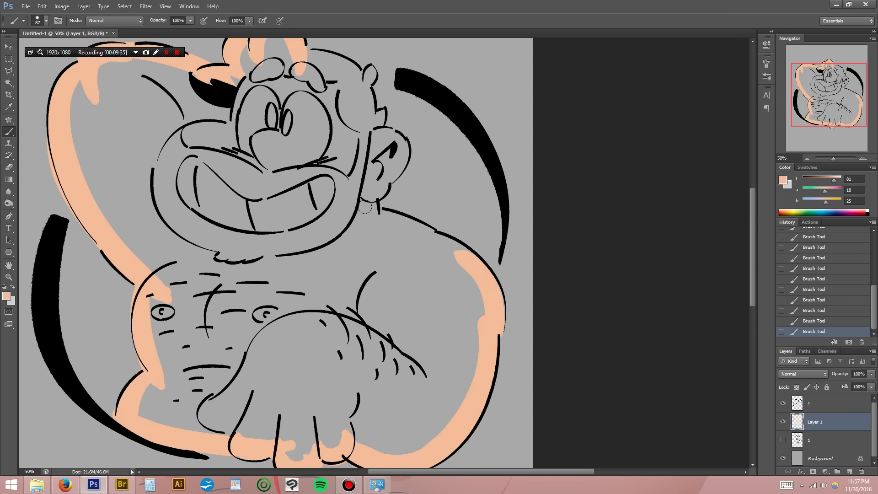
mouse_move(374, 206)
mouse_down()
mouse_move(481, 264)
mouse_move(515, 320)
mouse_up()
mouse_move(401, 237)
mouse_down()
mouse_move(408, 275)
mouse_move(419, 227)
mouse_move(394, 206)
mouse_move(407, 179)
mouse_move(398, 148)
mouse_move(378, 138)
mouse_move(398, 134)
mouse_move(305, 116)
mouse_move(275, 132)
mouse_up()
drag(307, 91, 297, 97)
Magic Wand the inner skin area, expand the selection and fill it with peach.
key(w)
click(149, 222)
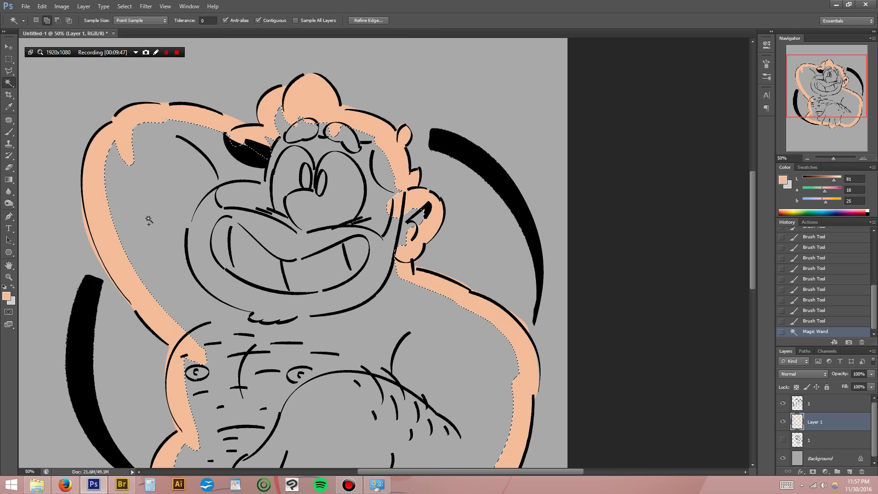
key(shift+F6)
key(alt+BackSpace)
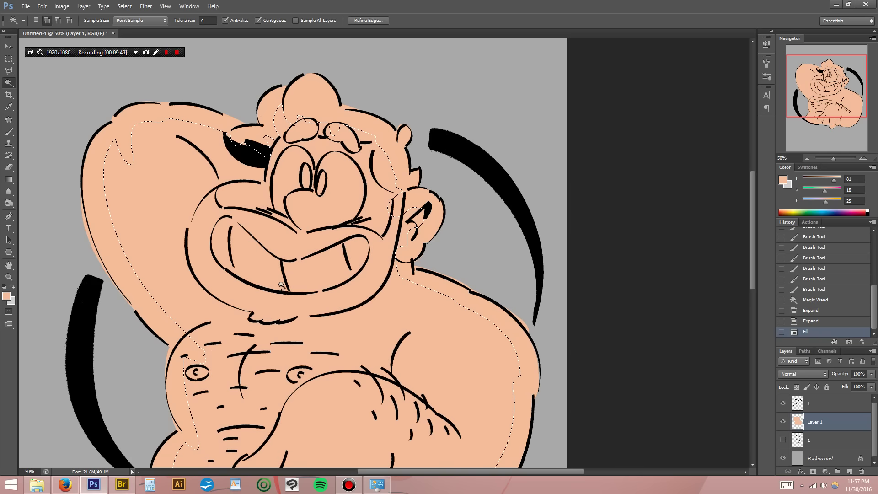
key(ctrl+d)
click(293, 274)
key(m)
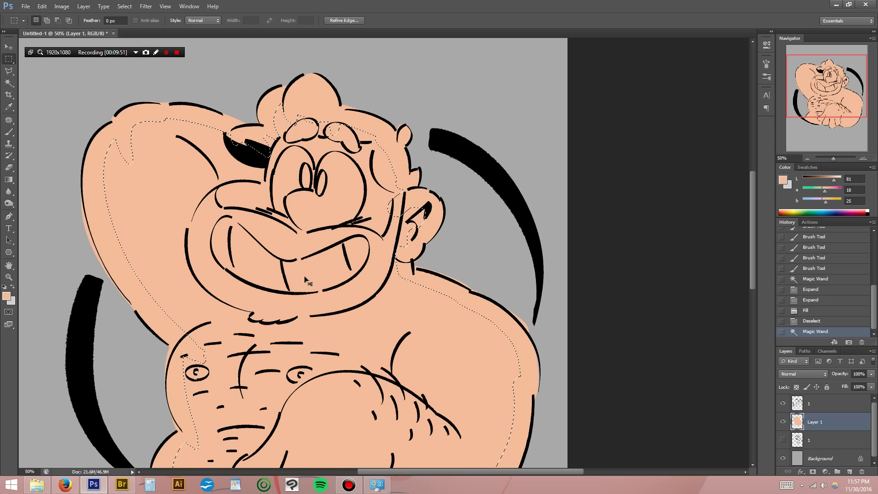
key(ctrl+z)
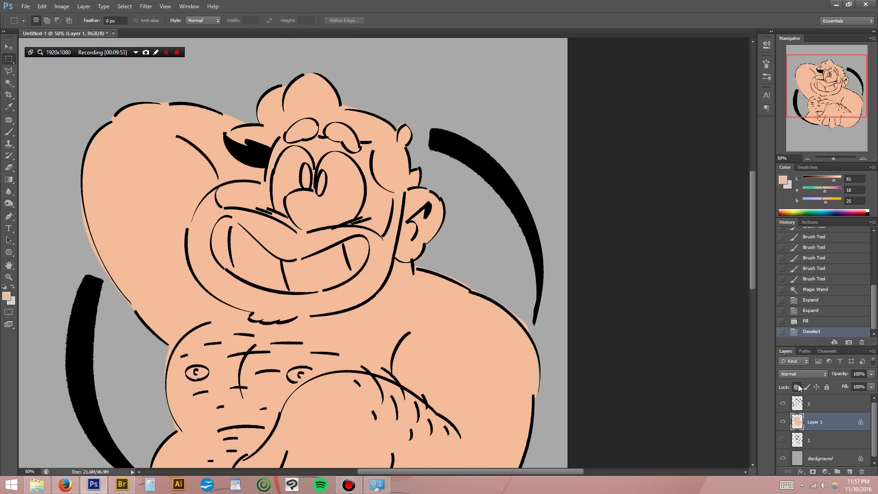
key(alt+BackSpace)
Switch to the Brush tool with a 20 px textured brush preset.
key(b)
right_click(442, 298)
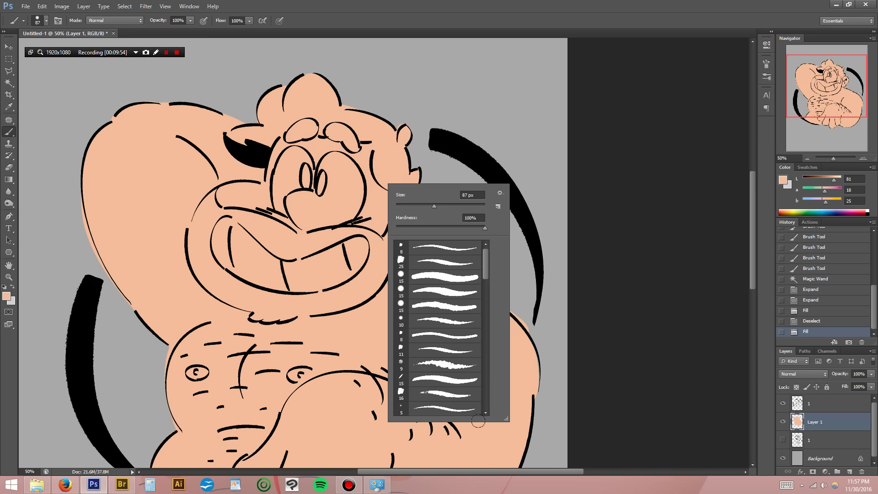
scroll(446, 330, down, 2)
scroll(274, 206, down, 5)
scroll(457, 394, down, 3)
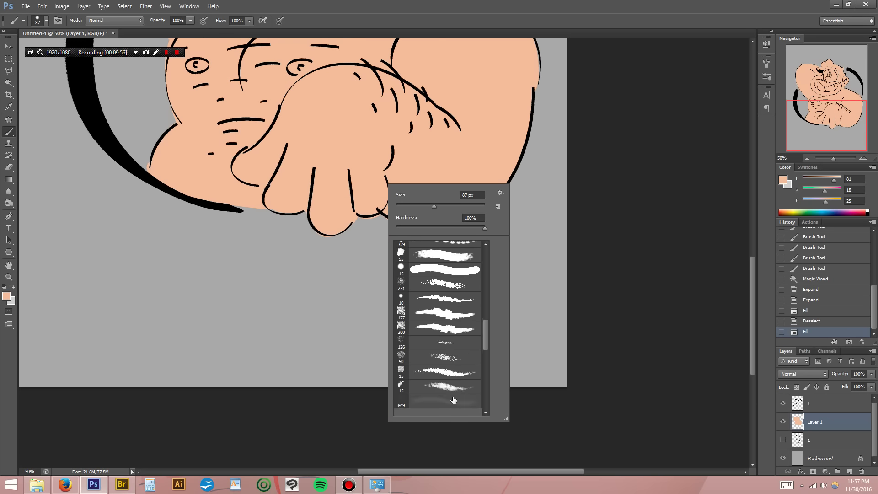
scroll(458, 394, down, 5)
click(448, 368)
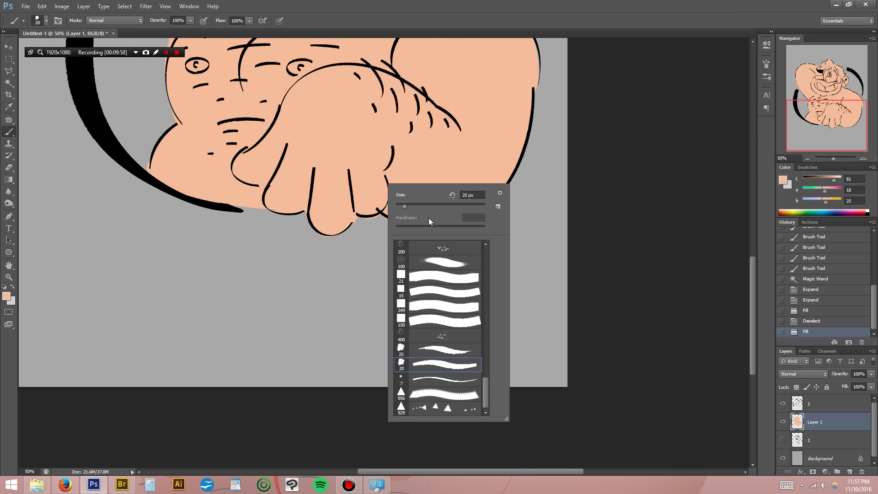
key(Return)
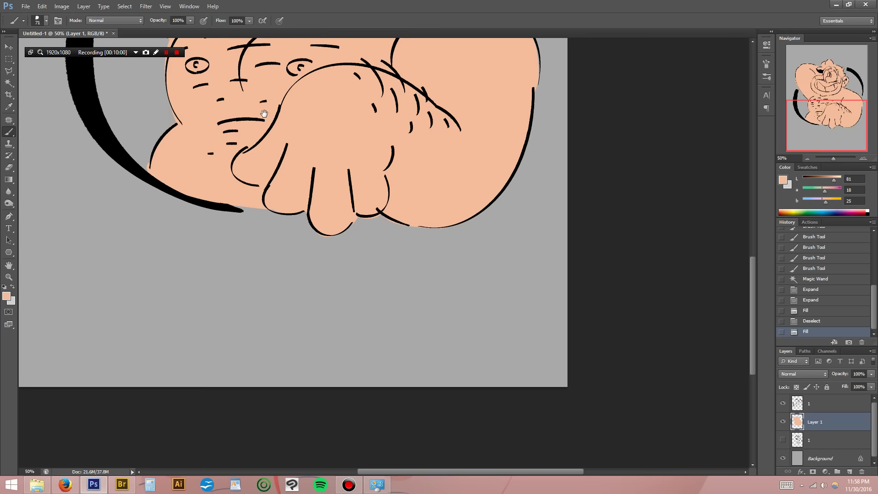
drag(259, 114, 580, 265)
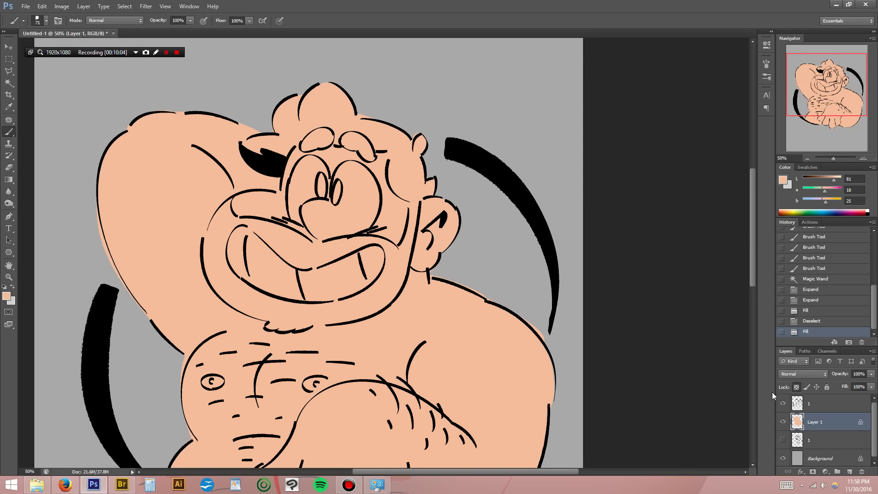
Refill the skin with a lighter, creamier peach.
key(ctrl+y)
click(9, 297)
click(540, 293)
key(Return)
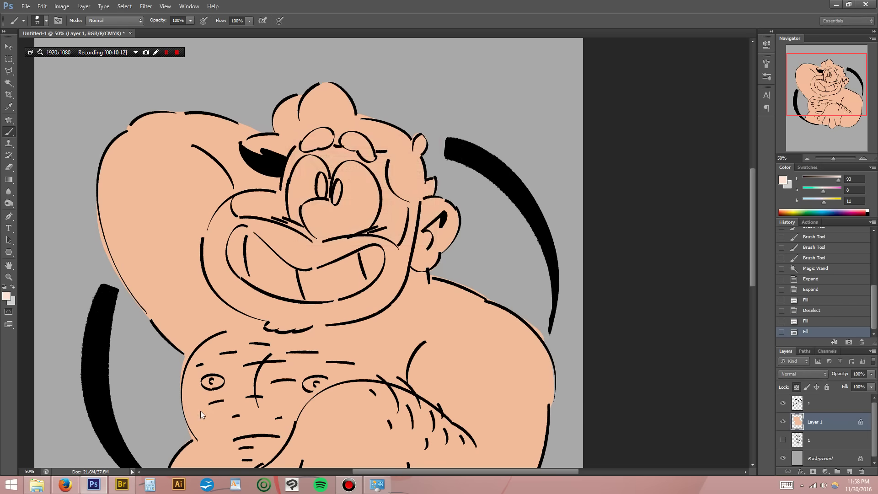
key(alt+BackSpace)
Pick a peach tone shifted slightly toward pink for painting.
click(9, 296)
click(556, 291)
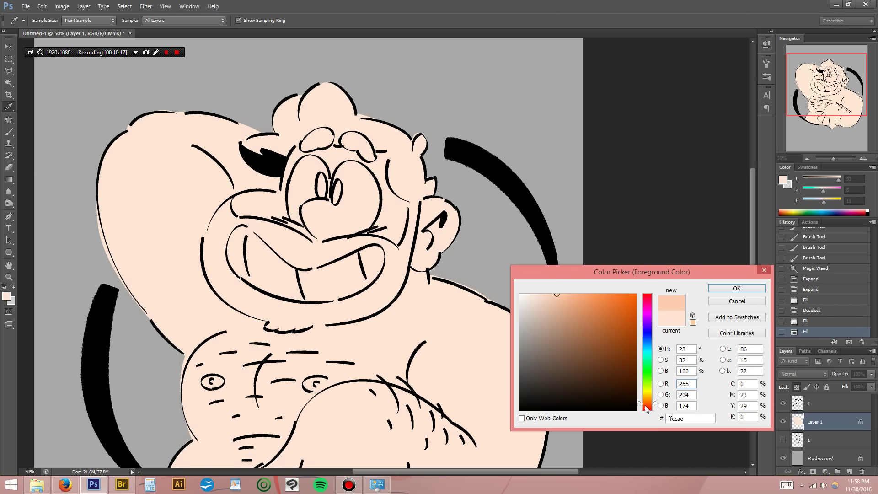
drag(646, 406, 647, 407)
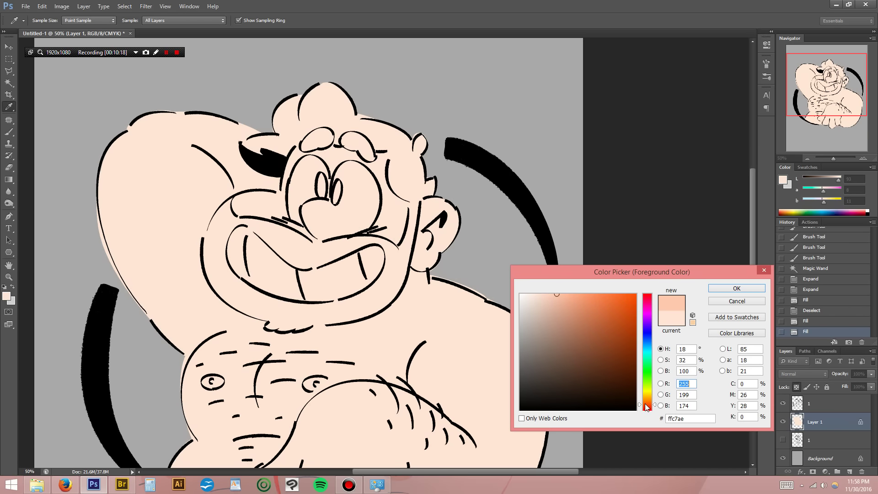
Paint a pink blush across the nose and cheeks.
click(727, 289)
key(b)
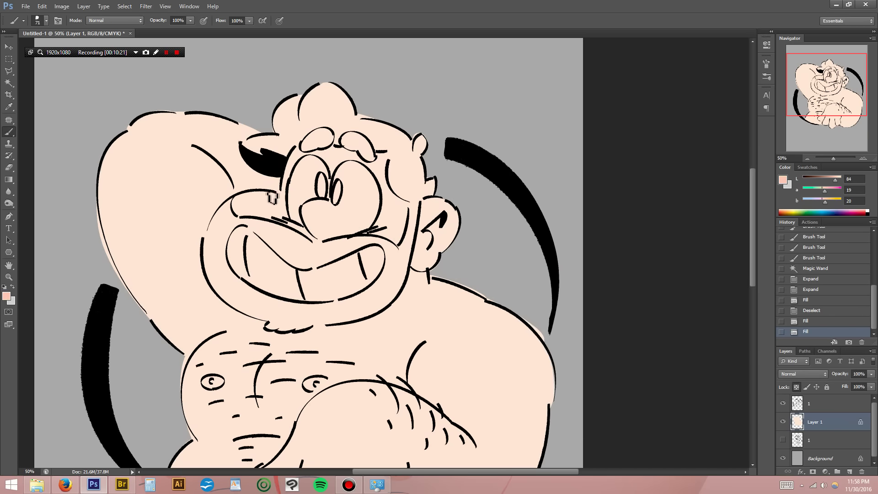
mouse_move(379, 213)
mouse_down()
mouse_move(275, 203)
mouse_move(385, 223)
mouse_up()
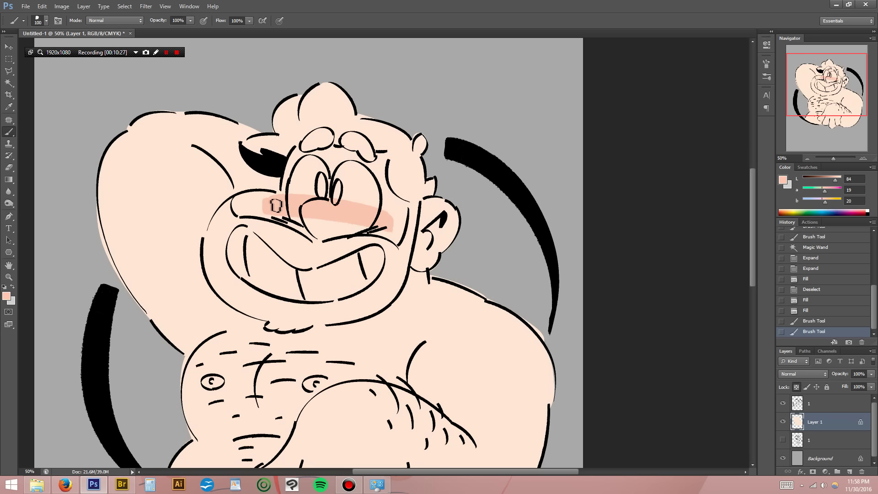
Switch to white and paint the whites of both eyes.
key(d)
key(x)
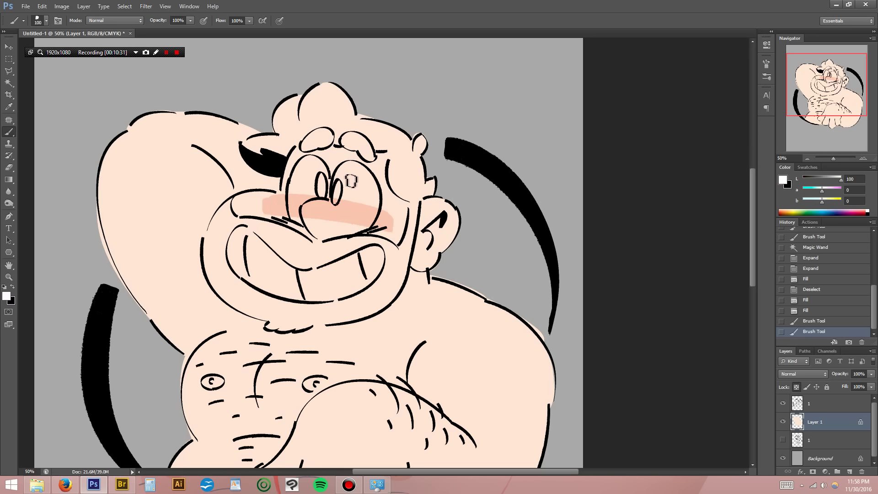
key(bracketleft)
mouse_move(342, 197)
mouse_down()
mouse_move(342, 180)
mouse_move(347, 230)
mouse_up()
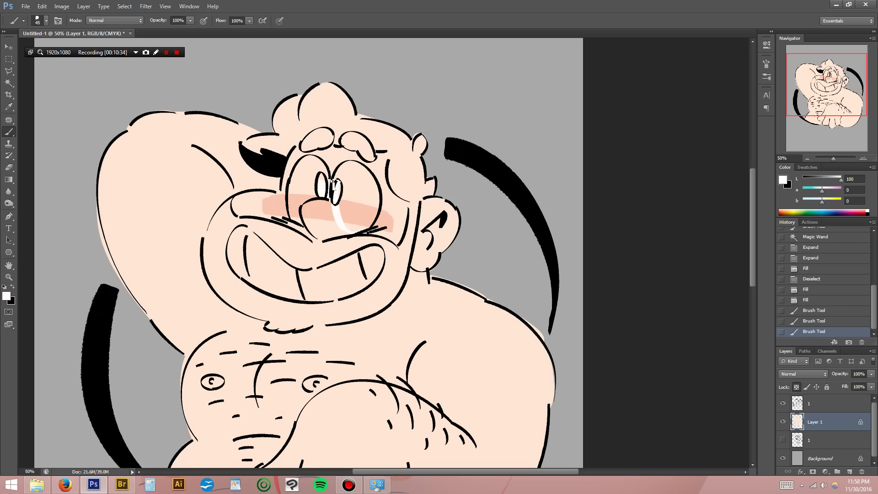
drag(331, 187, 318, 166)
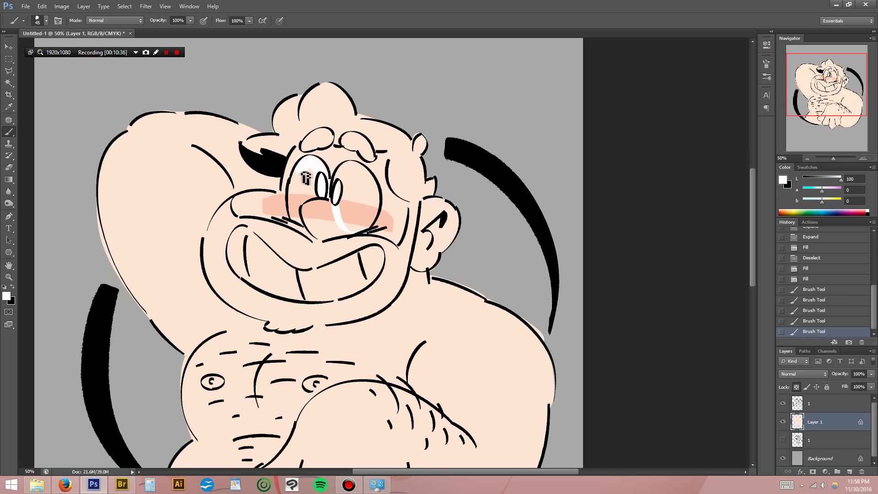
key(ctrl+alt+z)
key(ctrl+alt+z)
mouse_move(316, 164)
mouse_down()
mouse_move(323, 172)
mouse_move(313, 182)
mouse_move(326, 173)
mouse_move(308, 206)
mouse_move(299, 177)
mouse_move(308, 168)
mouse_move(297, 207)
mouse_move(302, 223)
mouse_move(299, 215)
mouse_move(343, 189)
mouse_move(351, 227)
mouse_move(357, 178)
mouse_move(370, 213)
mouse_move(377, 186)
mouse_move(379, 206)
mouse_move(368, 230)
mouse_move(365, 219)
mouse_move(358, 227)
mouse_move(362, 203)
mouse_move(357, 230)
mouse_move(350, 223)
mouse_move(360, 220)
mouse_move(357, 228)
mouse_up()
mouse_move(339, 191)
mouse_down()
mouse_move(364, 166)
mouse_move(374, 183)
mouse_move(353, 169)
mouse_up()
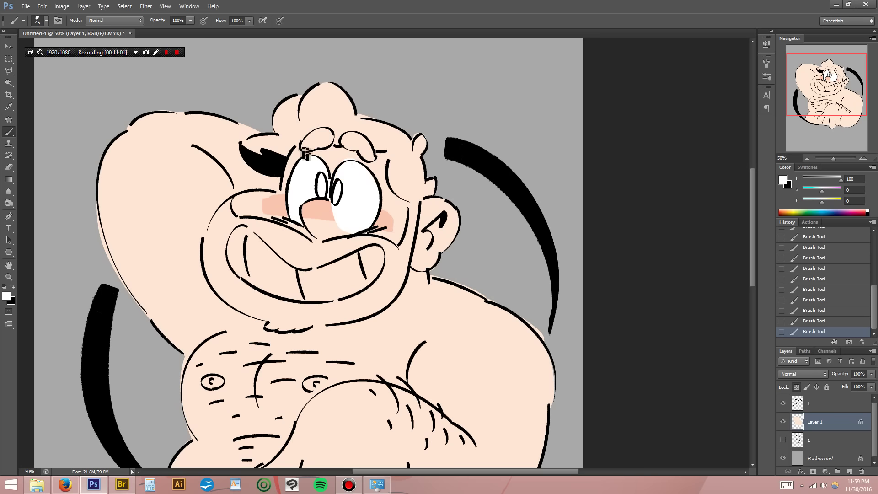
Try a light blue in the eye, then undo it.
click(9, 296)
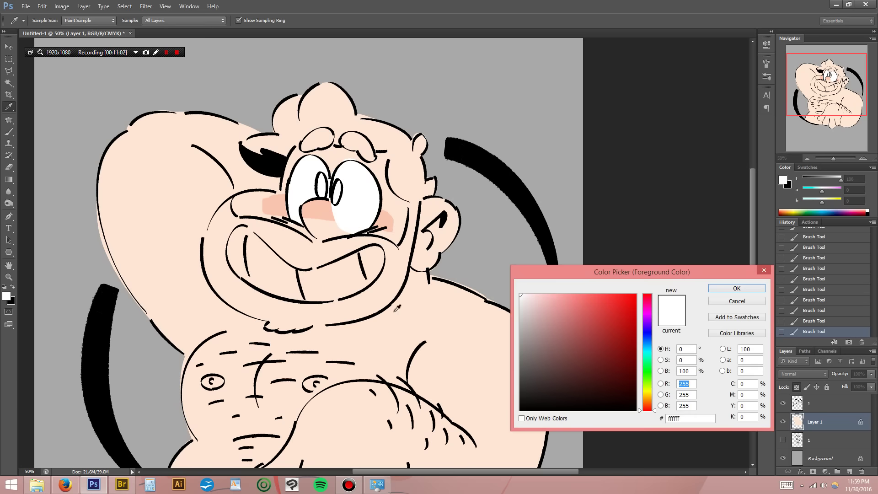
click(647, 348)
click(570, 300)
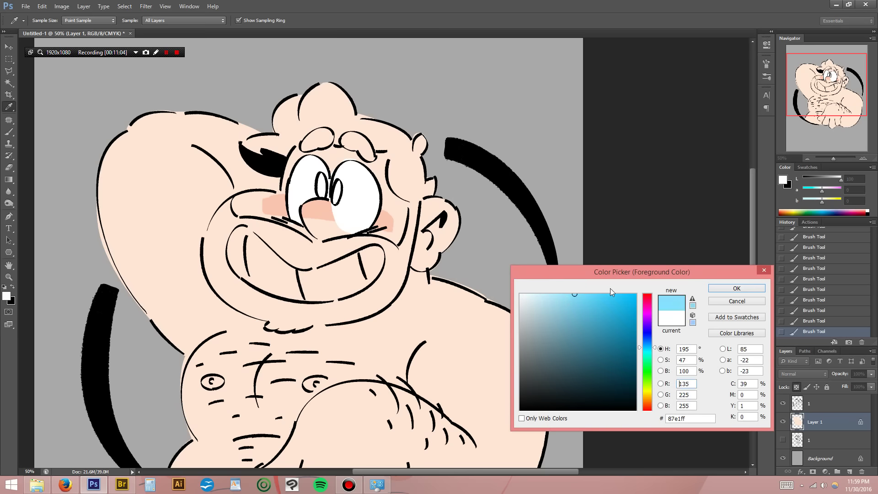
click(736, 288)
drag(360, 184, 338, 189)
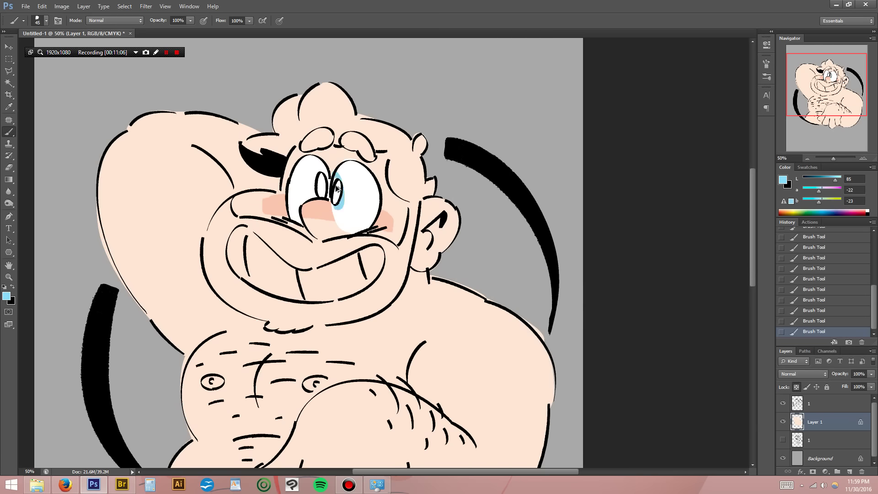
key(ctrl+z)
Pick a darker orange and paint the pupils, retrying with a different brush shape.
click(8, 295)
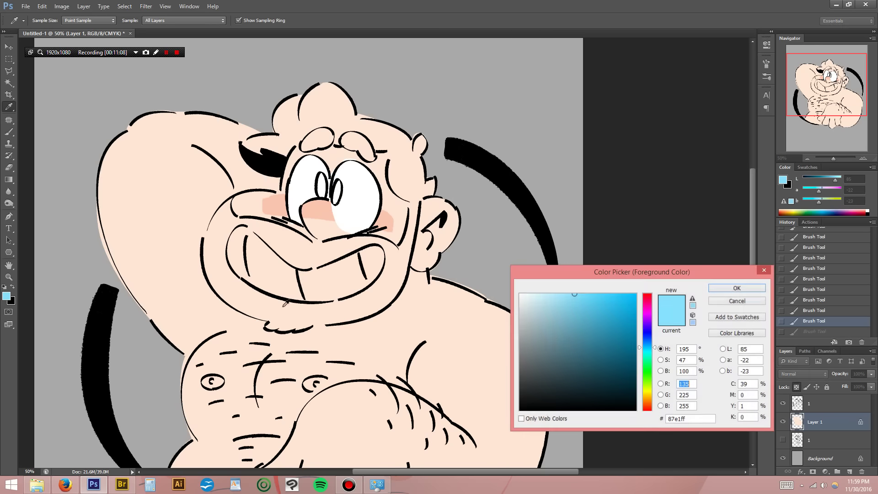
click(648, 403)
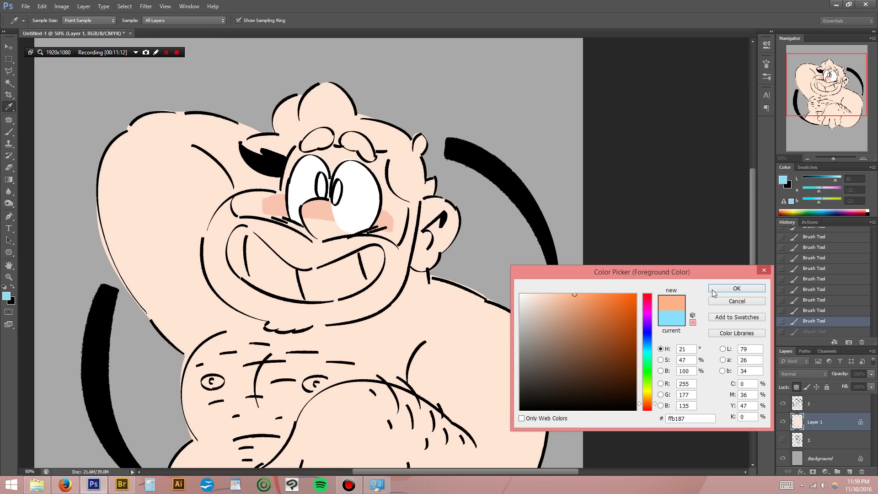
click(584, 304)
click(721, 295)
mouse_move(337, 173)
mouse_down()
mouse_move(341, 208)
mouse_move(350, 210)
mouse_up()
key(ctrl+alt+z)
key(ctrl+alt+z)
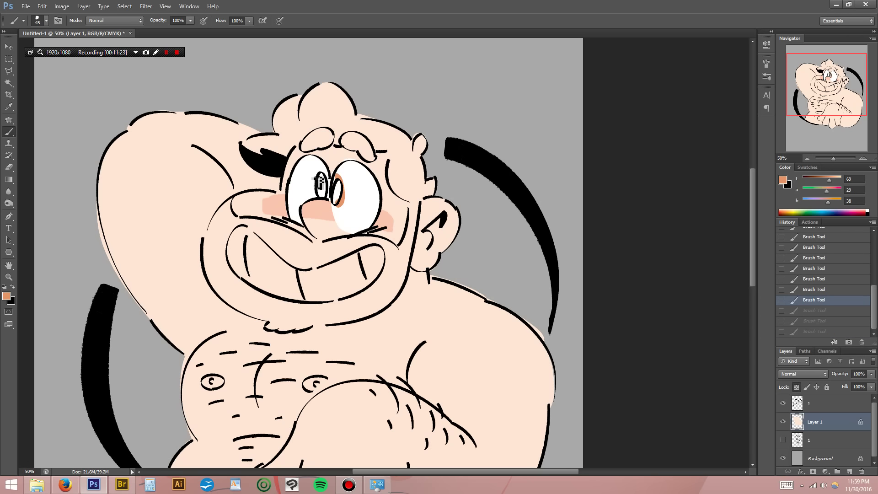
key(ctrl+alt+z)
right_click(317, 185)
drag(416, 381, 414, 233)
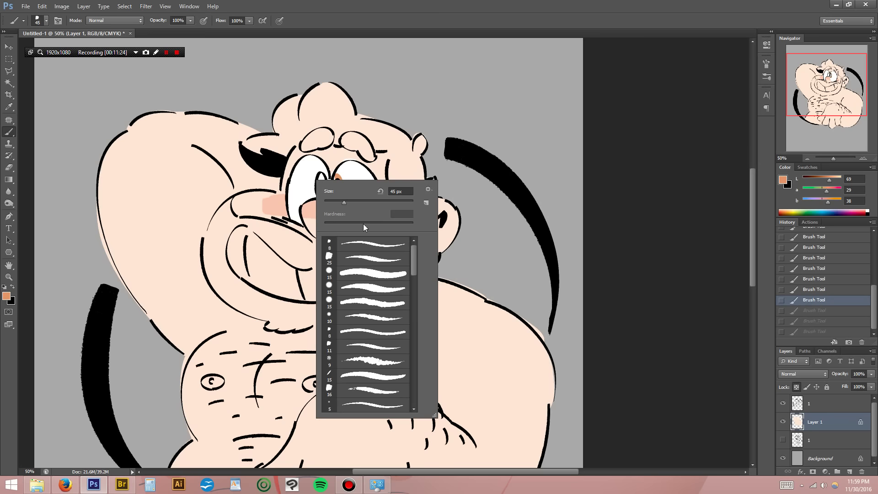
click(363, 280)
key(Return)
key(ctrl+alt+z)
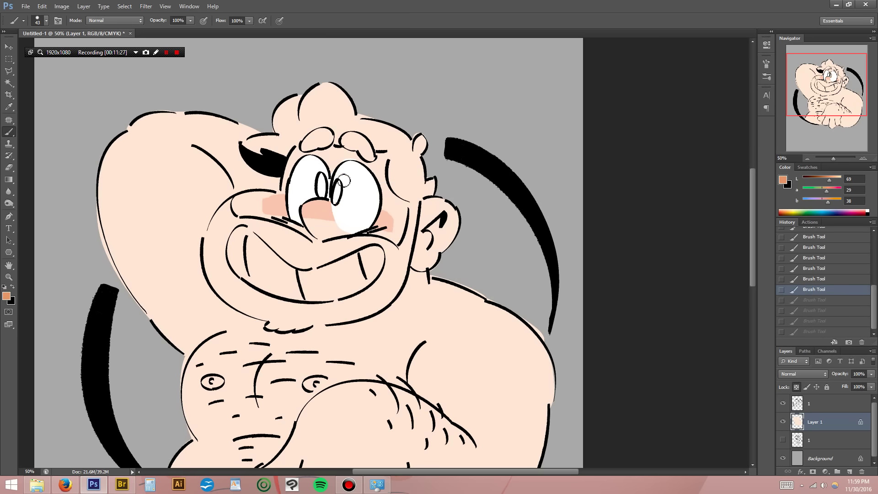
mouse_move(343, 180)
mouse_down()
mouse_move(340, 206)
mouse_move(337, 185)
mouse_move(323, 195)
mouse_up()
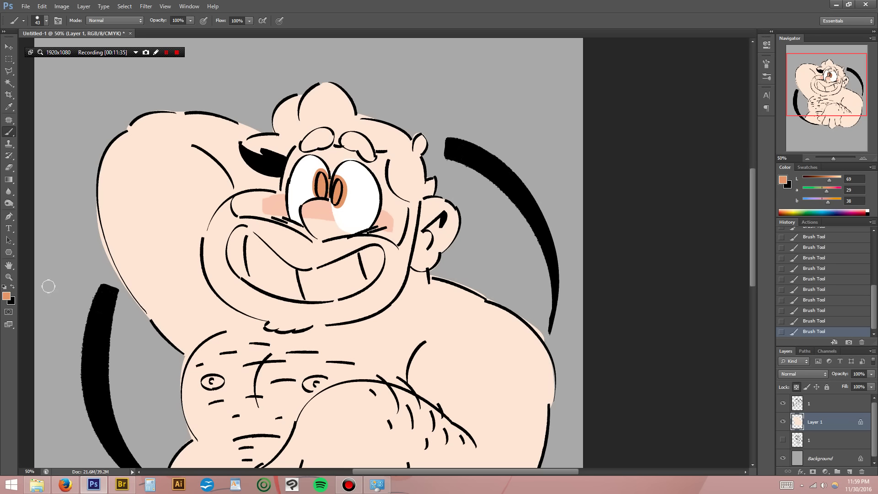
Switch to white and fill the teeth.
key(d)
key(x)
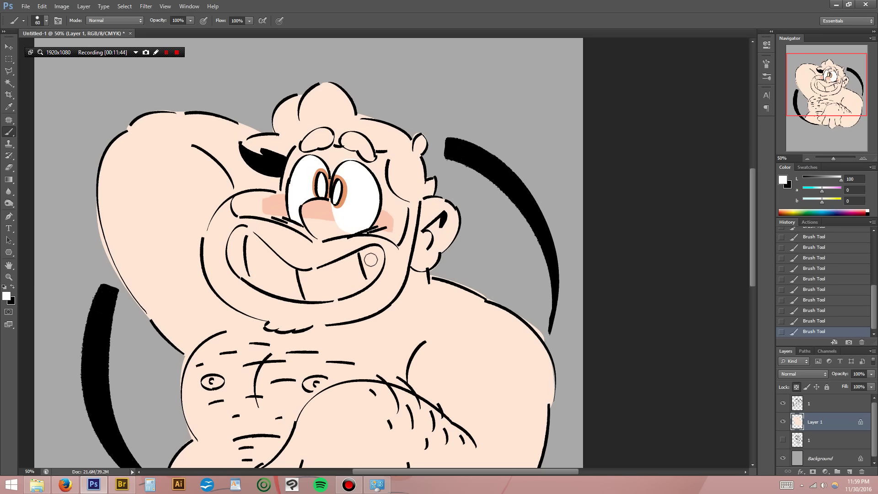
mouse_move(374, 254)
mouse_down()
mouse_move(326, 269)
mouse_move(370, 254)
mouse_up()
Pick a light cyan blue as the painting colour.
click(8, 295)
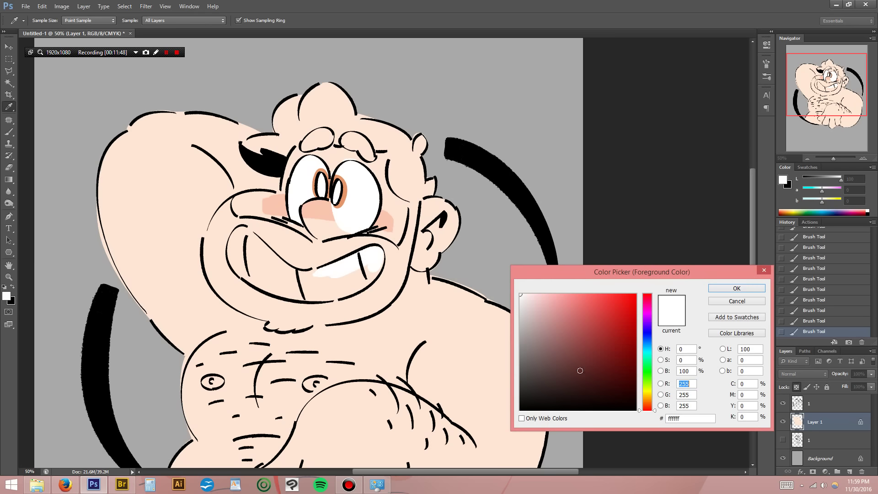
click(593, 367)
click(570, 302)
text(114)
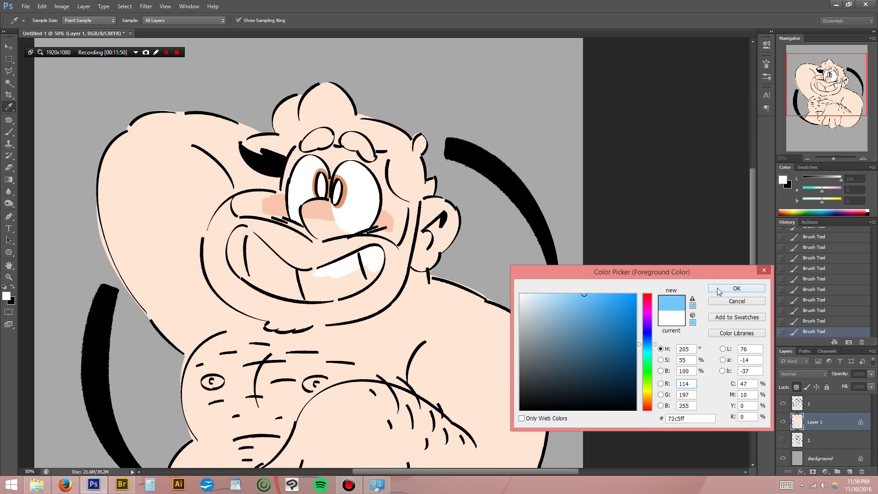
click(647, 347)
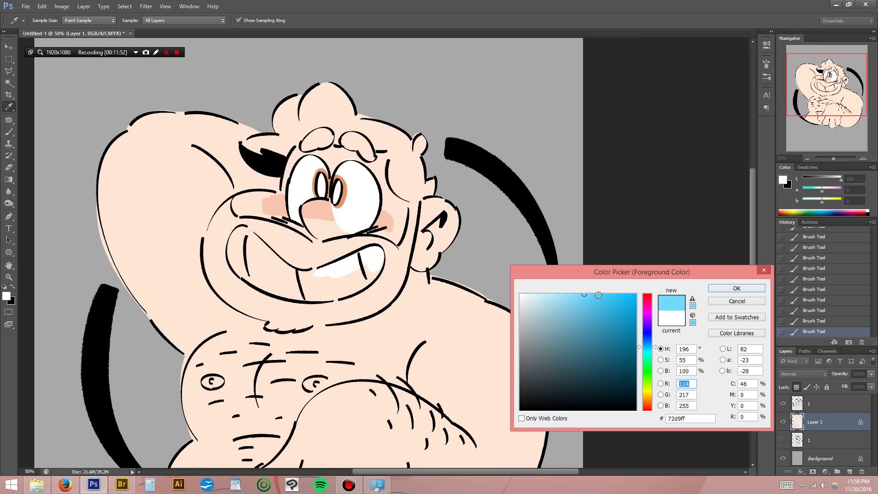
click(600, 296)
click(736, 287)
Outline the beard edges and moustache in cyan, undoing stray strokes.
drag(415, 198, 400, 278)
mouse_move(406, 248)
mouse_down()
mouse_move(385, 245)
mouse_move(398, 261)
mouse_move(295, 255)
mouse_up()
drag(237, 225, 323, 253)
key(ctrl+z)
drag(234, 224, 320, 250)
key(ctrl+z)
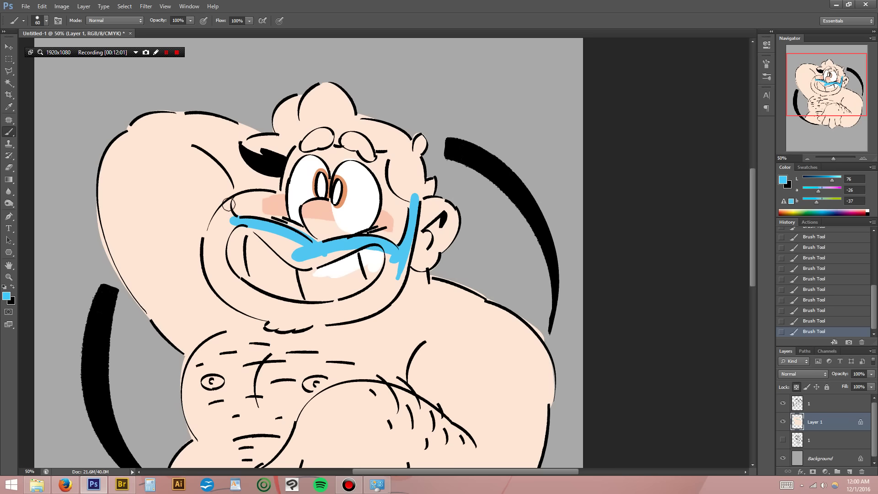
key(ctrl+z)
right_click(229, 206)
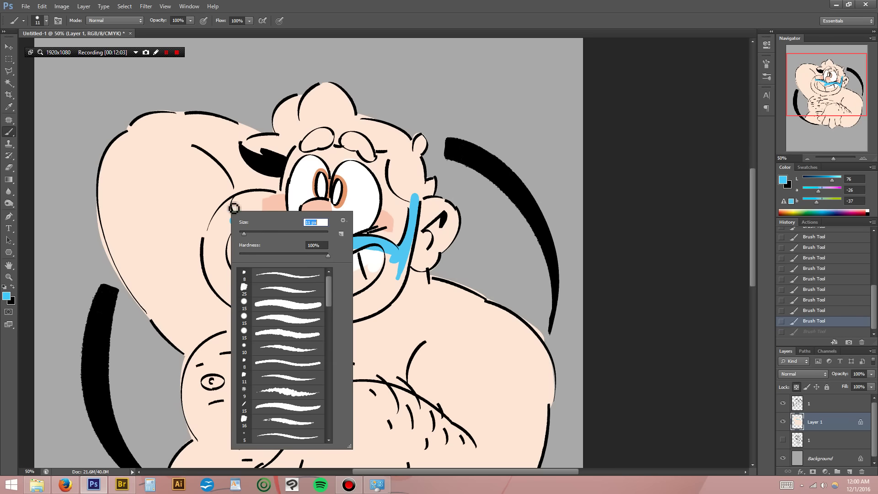
key(Return)
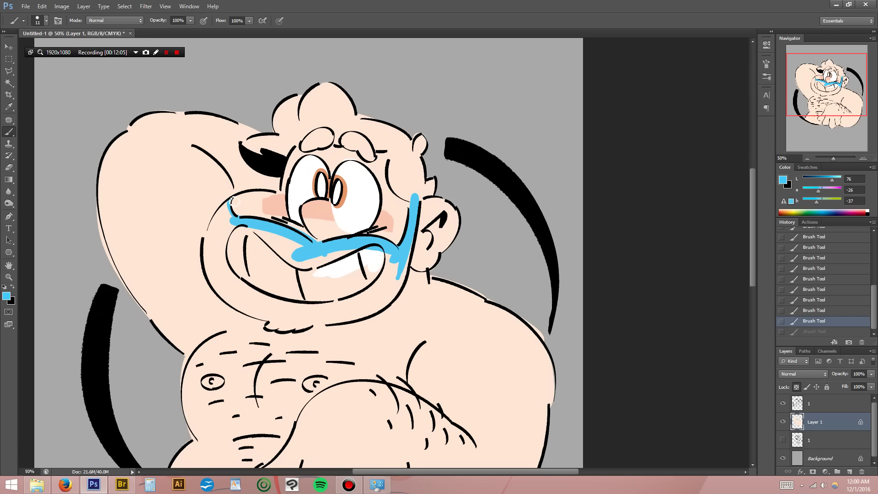
click(237, 219)
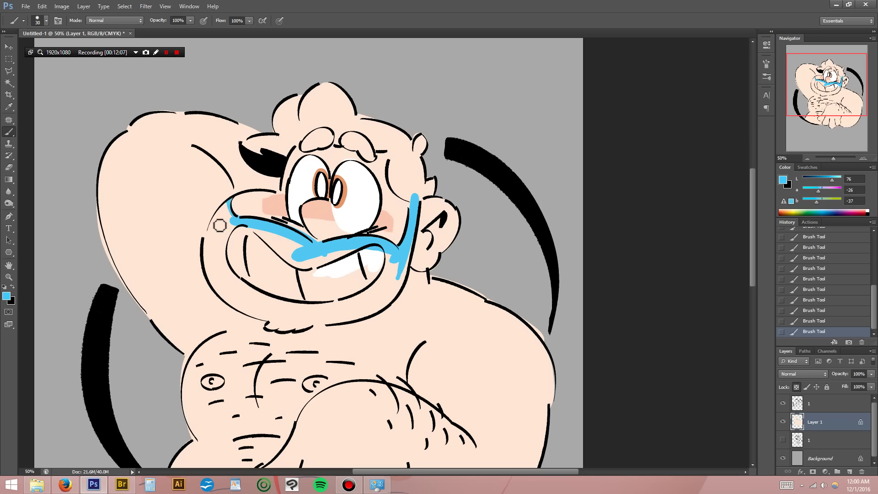
mouse_move(237, 218)
mouse_down()
mouse_move(212, 234)
mouse_move(233, 220)
mouse_move(217, 261)
mouse_up()
key(ctrl+z)
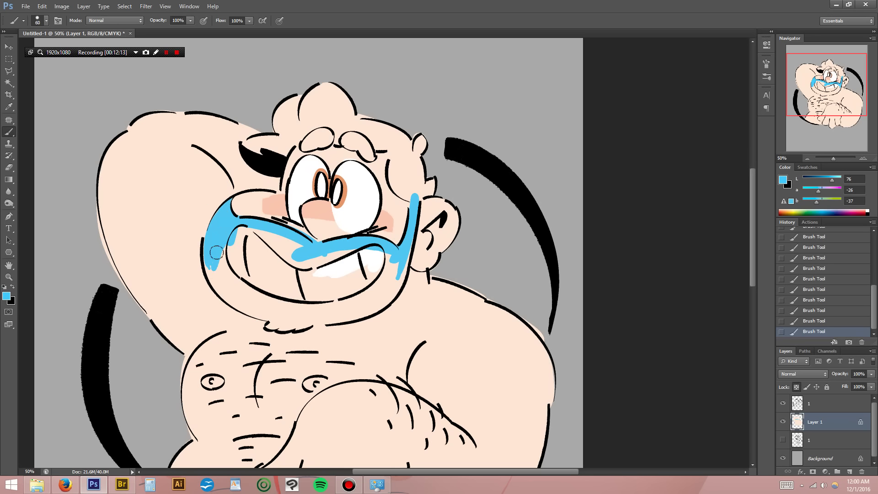
Fill the moustache and beard with cyan and paint the hair from ear to head top.
drag(219, 246, 247, 289)
mouse_move(247, 226)
mouse_down()
mouse_move(316, 260)
mouse_move(320, 275)
mouse_move(376, 253)
mouse_move(377, 292)
mouse_up()
mouse_move(378, 291)
mouse_down()
mouse_move(385, 253)
mouse_move(395, 288)
mouse_up()
mouse_move(394, 289)
mouse_down()
mouse_move(404, 227)
mouse_move(377, 302)
mouse_move(289, 313)
mouse_up()
mouse_move(288, 312)
mouse_down()
mouse_move(340, 307)
mouse_move(274, 324)
mouse_up()
drag(273, 324, 289, 319)
mouse_move(209, 265)
mouse_down()
mouse_move(288, 309)
mouse_move(329, 296)
mouse_move(228, 281)
mouse_up()
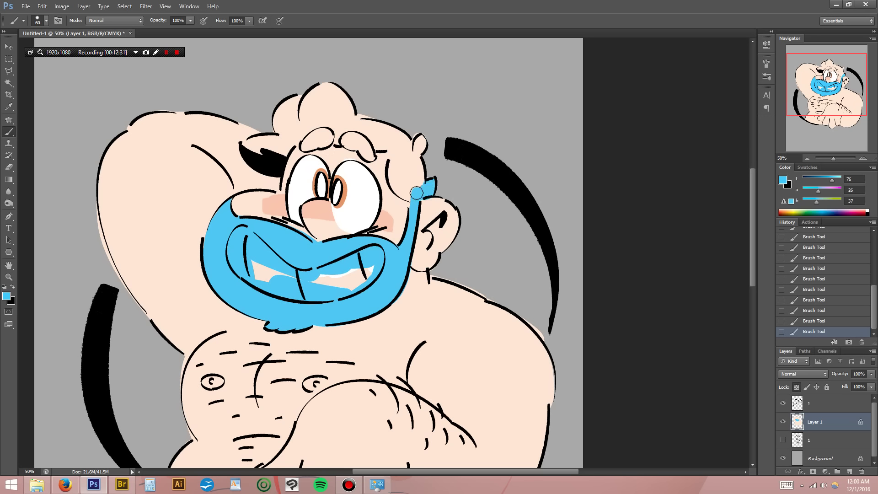
mouse_move(416, 193)
mouse_down()
mouse_move(417, 140)
mouse_move(343, 113)
mouse_move(343, 96)
mouse_move(322, 92)
mouse_move(278, 120)
mouse_move(279, 140)
mouse_move(255, 141)
mouse_move(367, 124)
mouse_move(402, 199)
mouse_move(403, 170)
mouse_up()
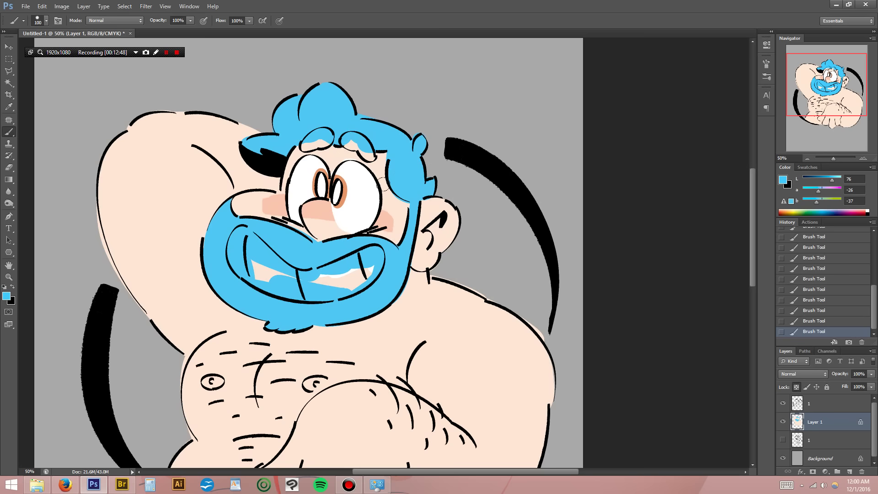
click(6, 296)
Brush darker blue eyebrows above the eyes, then sample the peach skin tone.
click(619, 318)
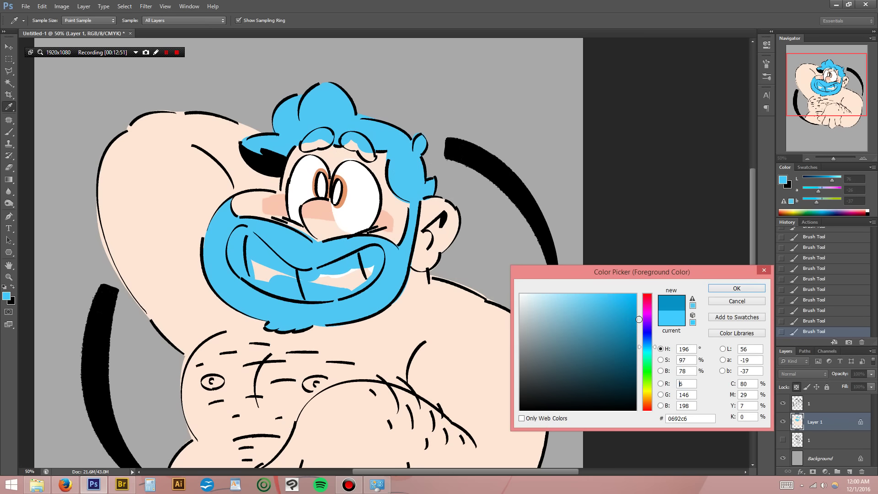
click(737, 288)
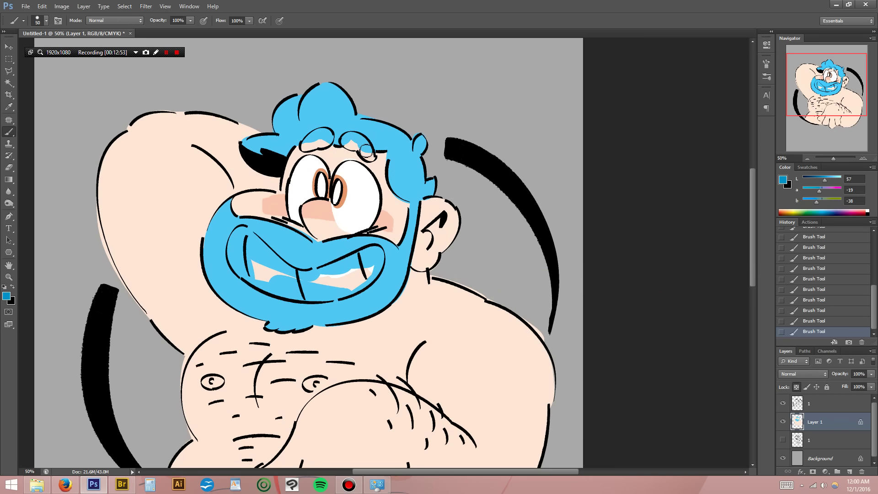
drag(365, 148, 309, 143)
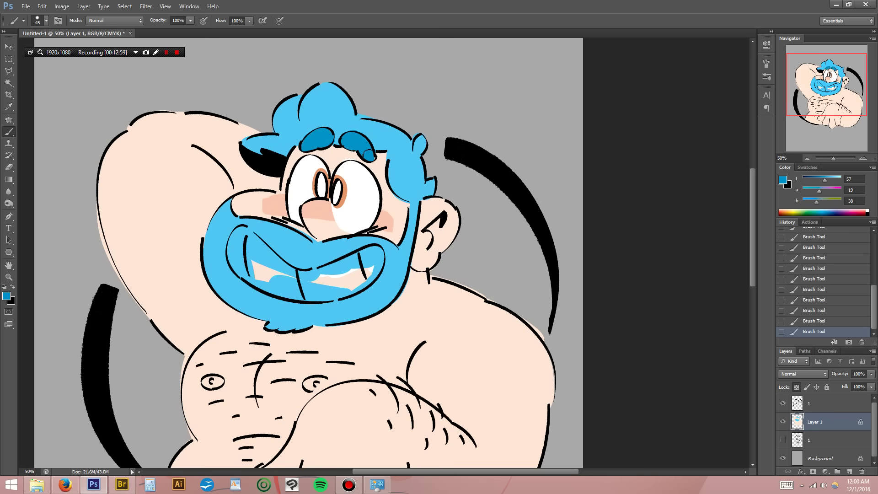
alt+click(384, 213)
right_click(435, 236)
drag(533, 316, 535, 446)
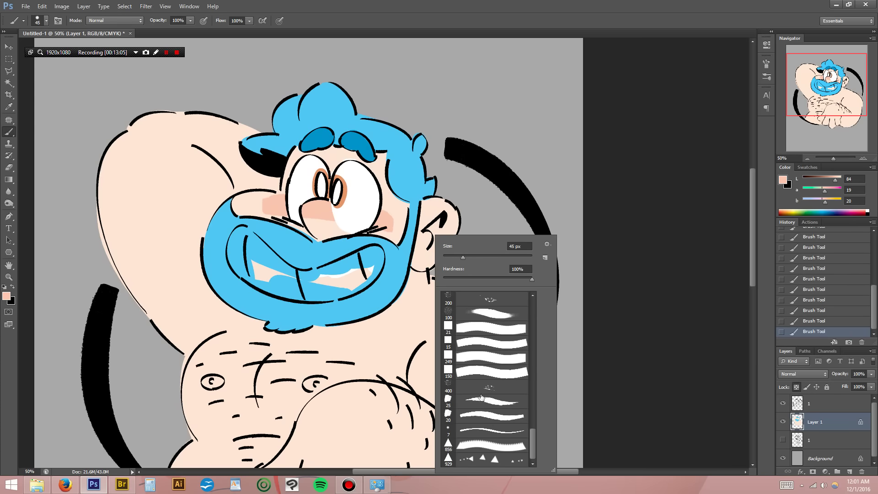
Dab pink blush spots on the ear, elbow and lower arm with a textured brush.
click(480, 414)
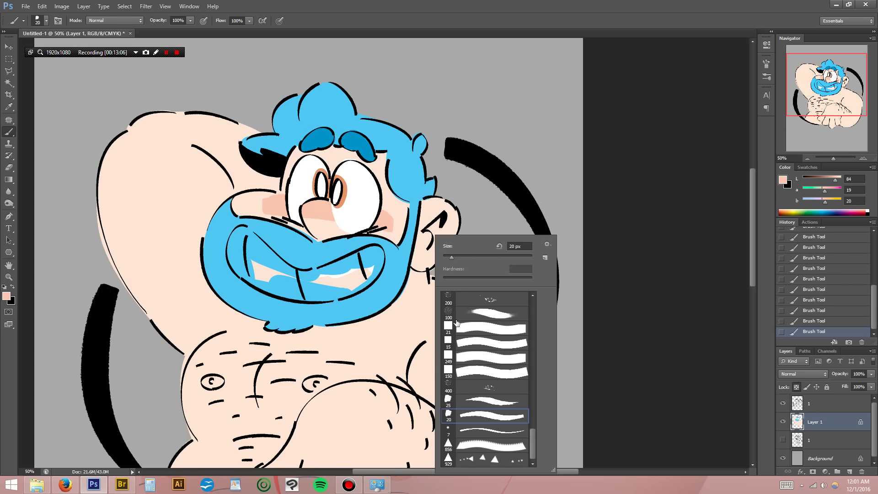
click(447, 202)
drag(439, 206, 454, 211)
drag(162, 117, 134, 126)
drag(132, 159, 128, 28)
drag(439, 403, 474, 405)
drag(256, 206, 276, 298)
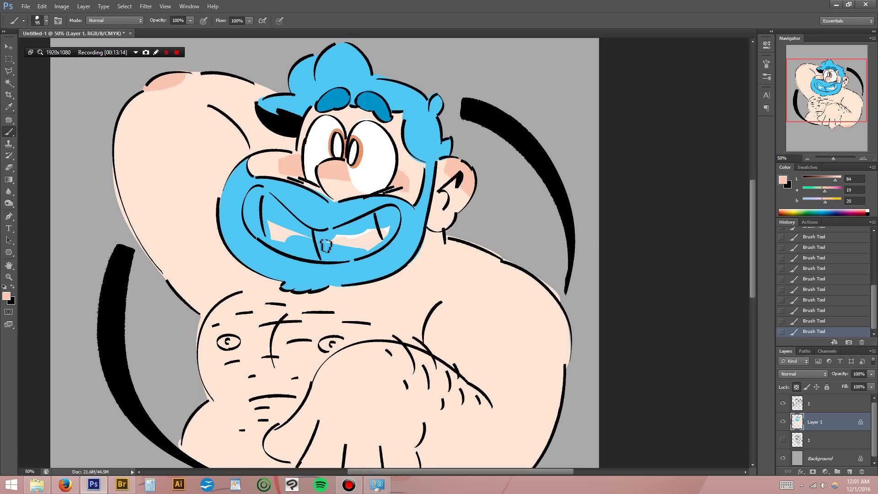
Sample white from the eye and paint the teeth with a 15 px hard round brush.
right_click(363, 227)
drag(459, 431, 458, 281)
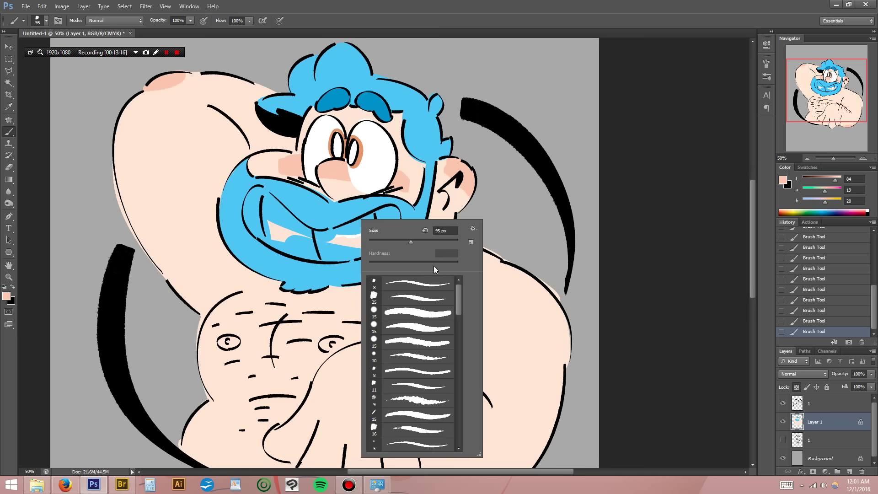
click(400, 317)
click(394, 328)
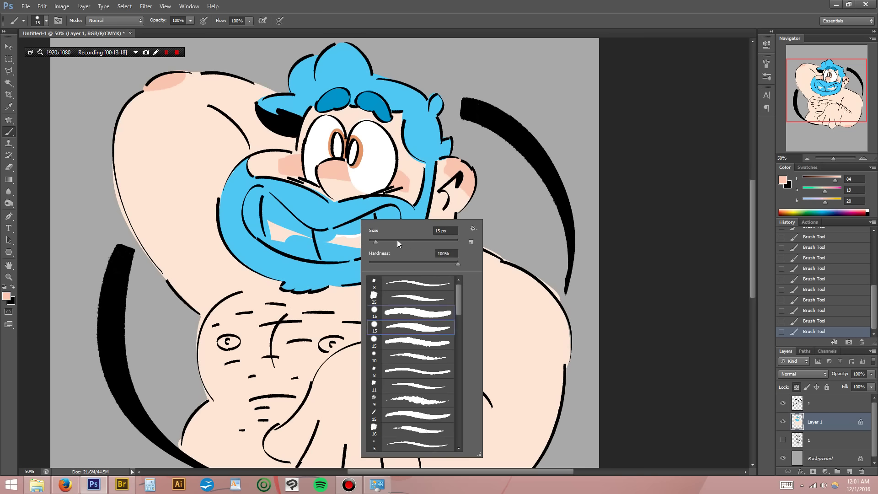
key(Escape)
key(alt)
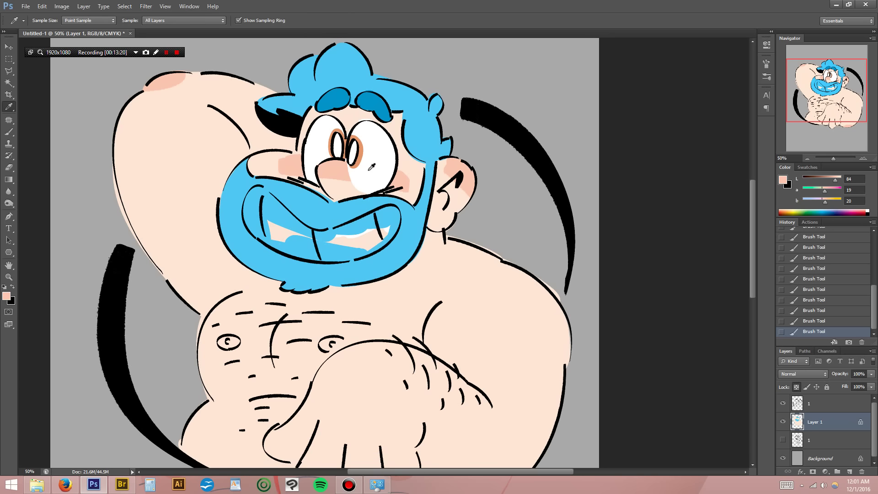
alt+click(374, 166)
mouse_move(263, 199)
mouse_down()
mouse_move(318, 237)
mouse_move(393, 226)
mouse_move(370, 244)
mouse_move(333, 242)
mouse_move(340, 251)
mouse_move(269, 225)
mouse_move(302, 247)
mouse_move(248, 189)
mouse_move(250, 216)
mouse_move(270, 237)
mouse_move(250, 206)
mouse_move(249, 216)
mouse_up()
Sample the beard's blue and touch up the edging beside the right teeth.
alt+click(234, 218)
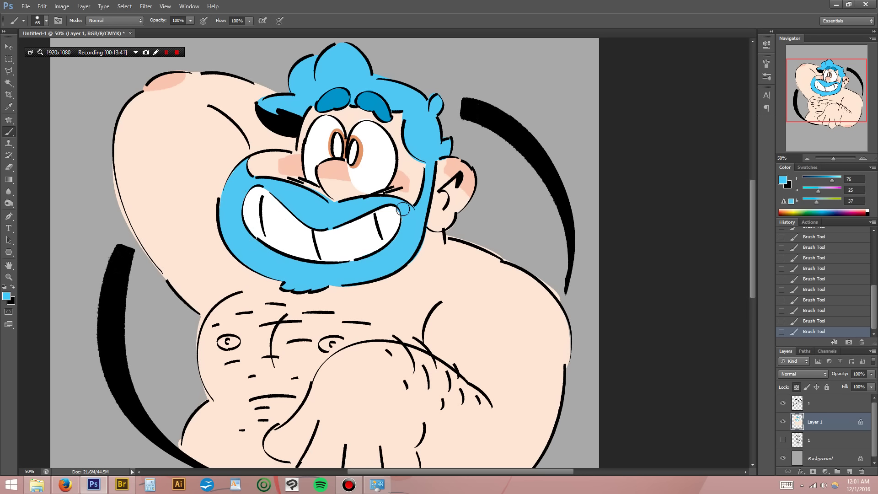
key(ctrl+alt+z)
key(ctrl+alt+z)
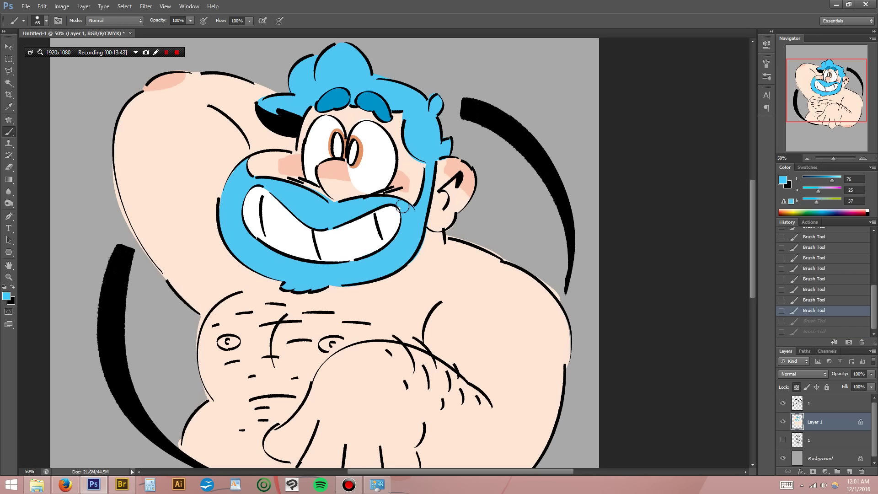
drag(404, 213, 399, 206)
drag(398, 240, 385, 257)
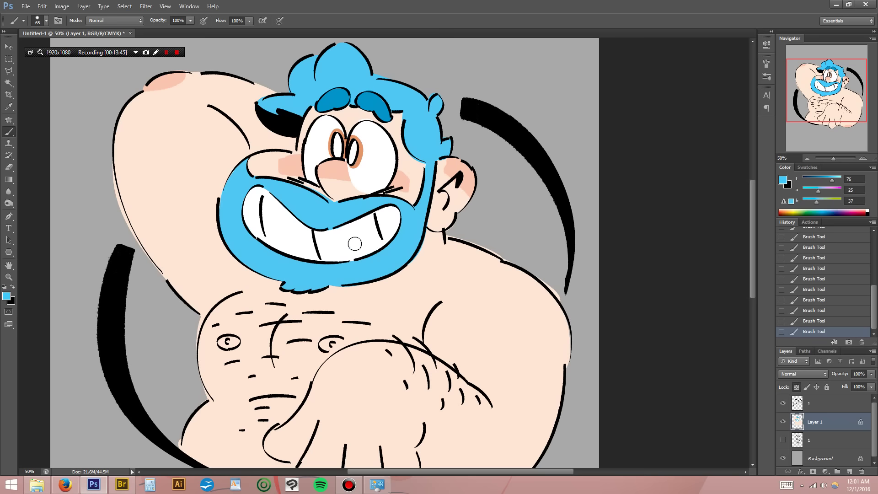
Sample the beard's blue, add a layer clipped to the colours, and choose a bristle brush.
key(ctrl+minus)
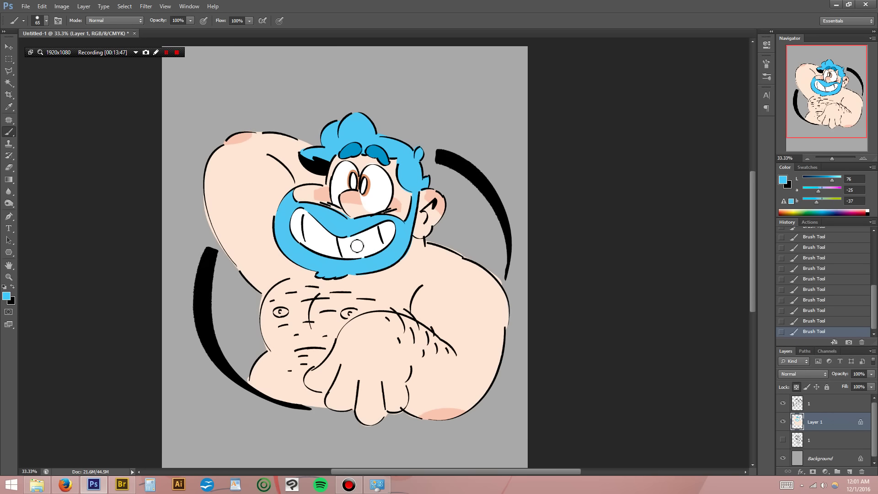
key(alt)
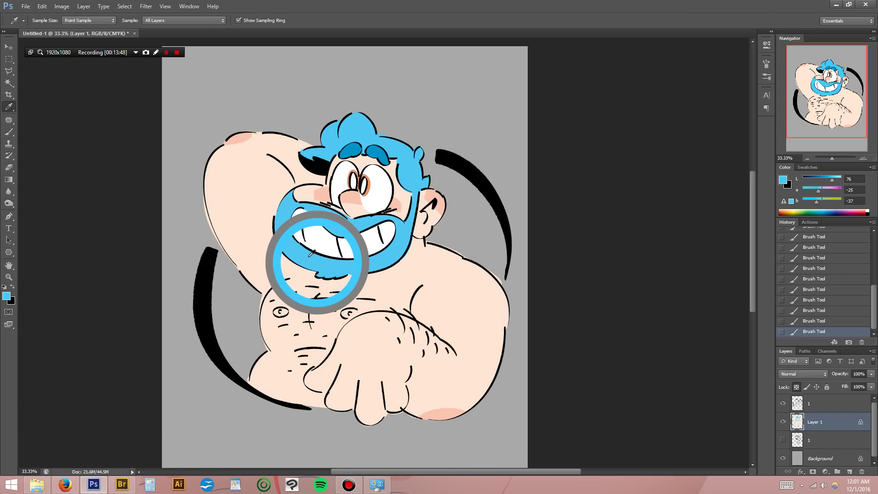
alt+click(323, 255)
key(ctrl+shift+n)
key(ctrl+alt+g)
key(b)
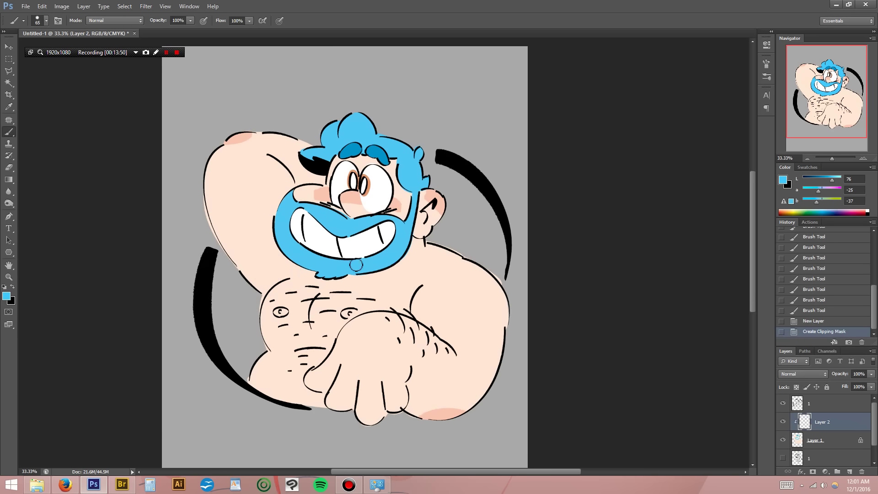
right_click(362, 295)
scroll(465, 352, down, 2)
scroll(466, 352, down, 10)
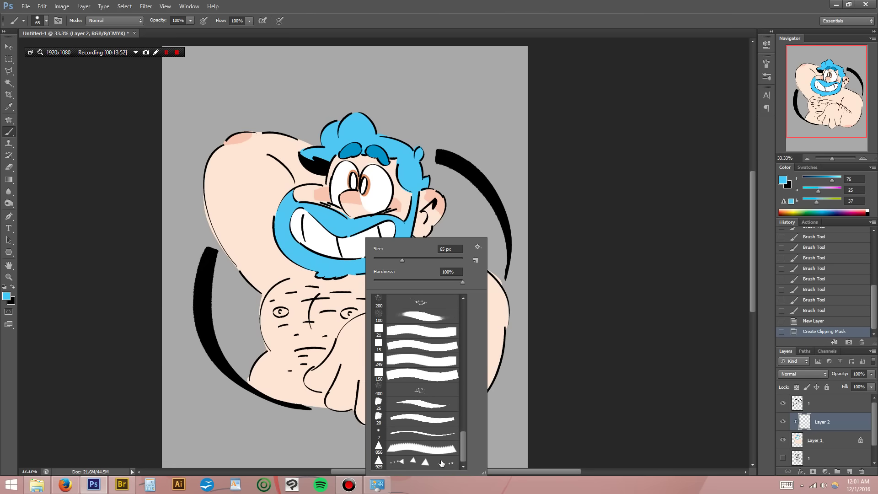
click(412, 417)
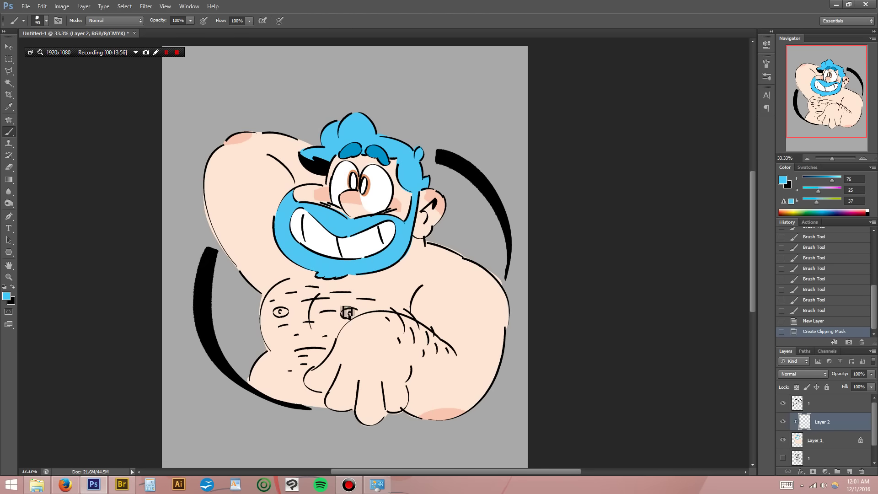
Paint blue hair along the forearm and chest, erasing edges and spill over the fist.
drag(383, 308, 460, 368)
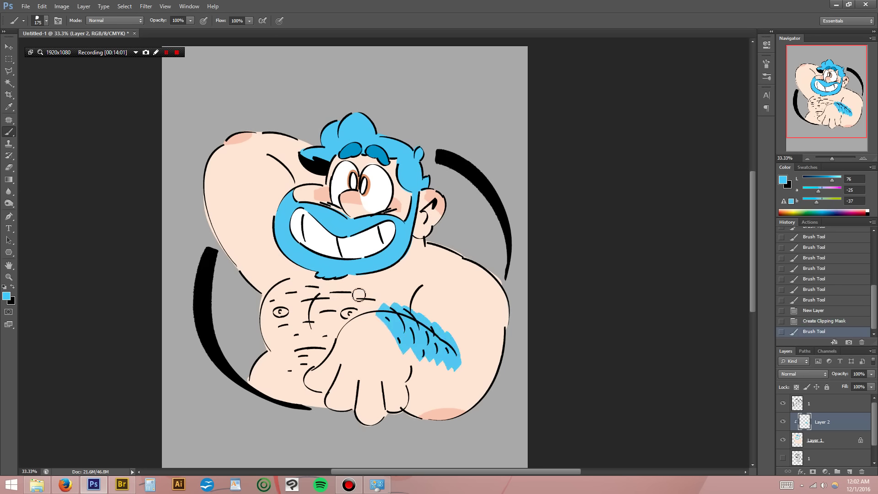
mouse_move(389, 305)
mouse_down()
mouse_move(439, 333)
mouse_move(468, 364)
mouse_move(453, 340)
mouse_move(409, 313)
mouse_up()
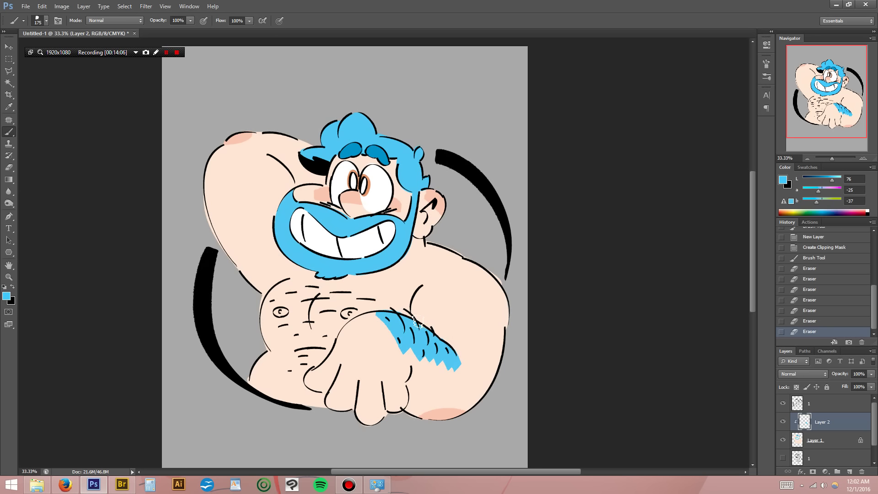
key(b)
click(330, 276)
mouse_move(330, 280)
mouse_down()
mouse_move(312, 283)
mouse_move(361, 278)
mouse_move(365, 296)
mouse_move(306, 299)
mouse_move(323, 323)
mouse_move(303, 387)
mouse_move(314, 391)
mouse_move(305, 399)
mouse_move(294, 363)
mouse_up()
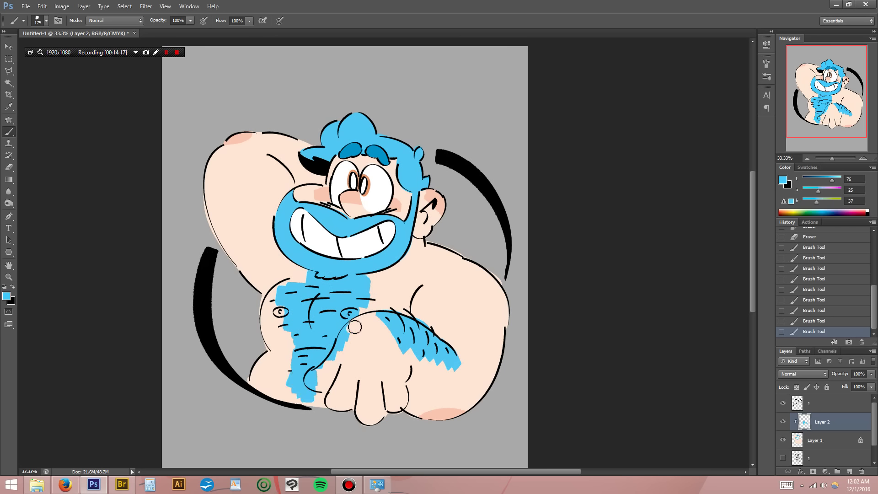
mouse_move(357, 323)
mouse_down()
mouse_move(339, 362)
mouse_move(343, 350)
mouse_move(313, 379)
mouse_move(318, 389)
mouse_up()
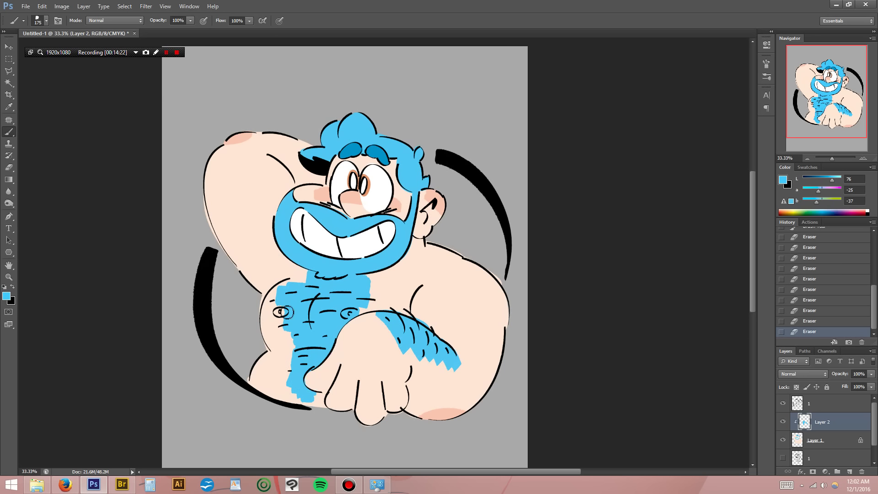
Touch up blue hair at the chest's right edge and paint a blue patch on the shoulder.
key(b)
click(369, 301)
click(368, 288)
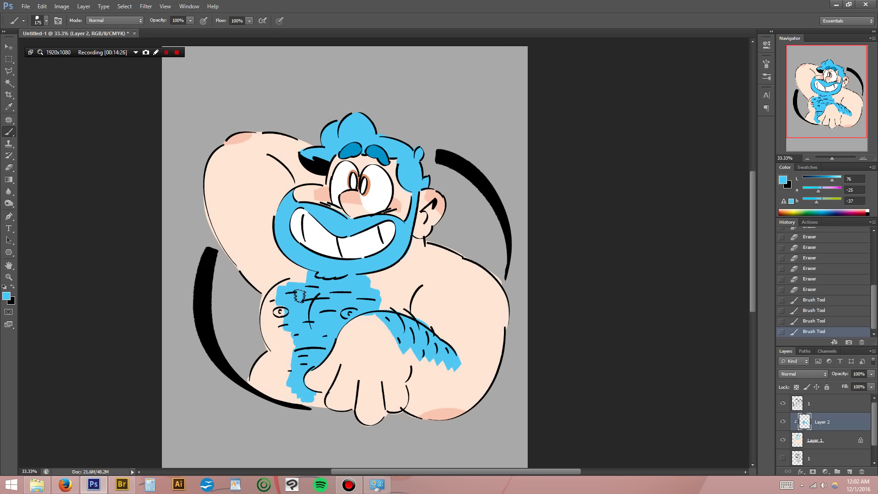
key(e)
click(371, 319)
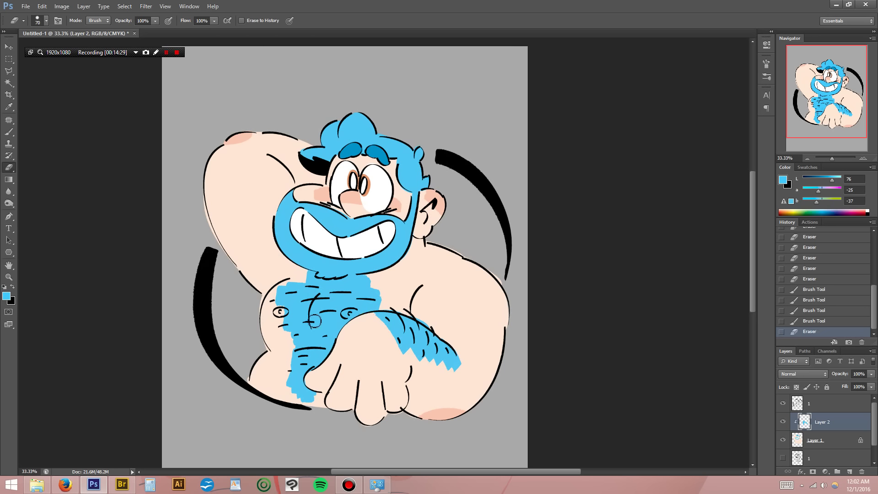
key(b)
drag(313, 144, 271, 137)
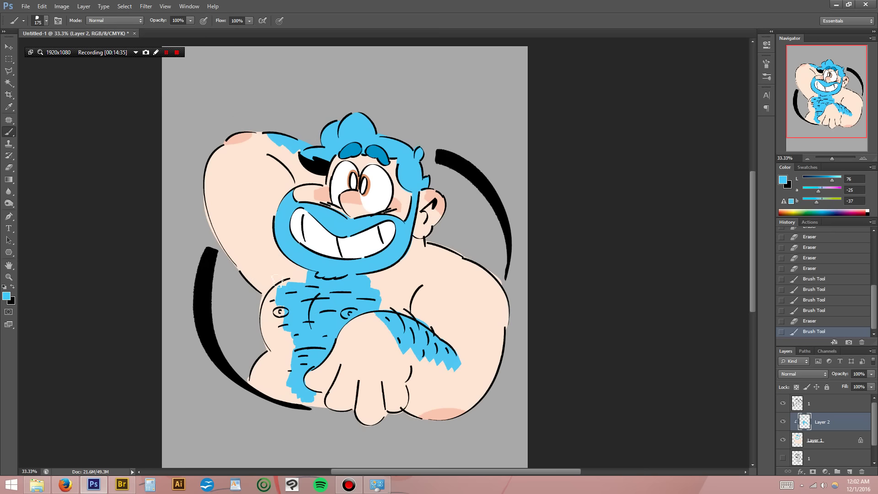
key(m)
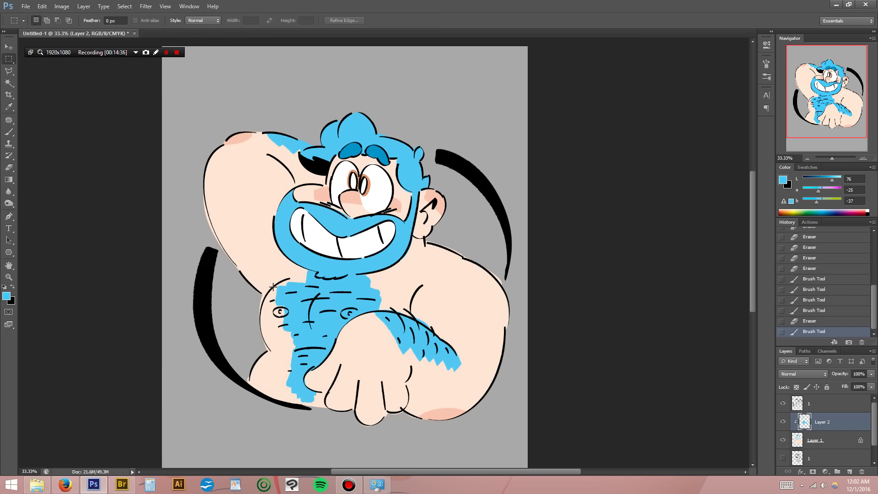
Fade the hair layer to 30% opacity and merge it into the colour layer.
key(3)
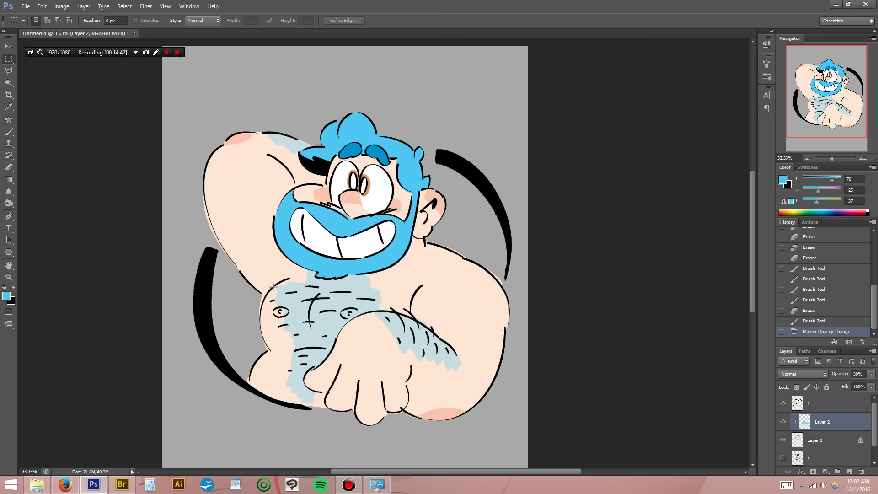
key(b)
key(ctrl+e)
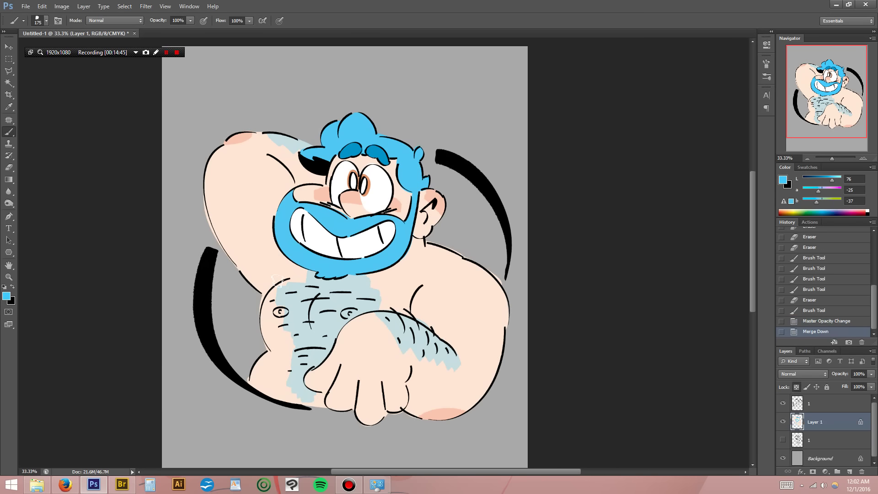
Sample the skin tone and shift it pinker in the Color panel.
key(i)
click(387, 196)
key(b)
drag(826, 193, 829, 193)
Choose a small round brush and paint a pink nipple on the chest.
right_click(351, 300)
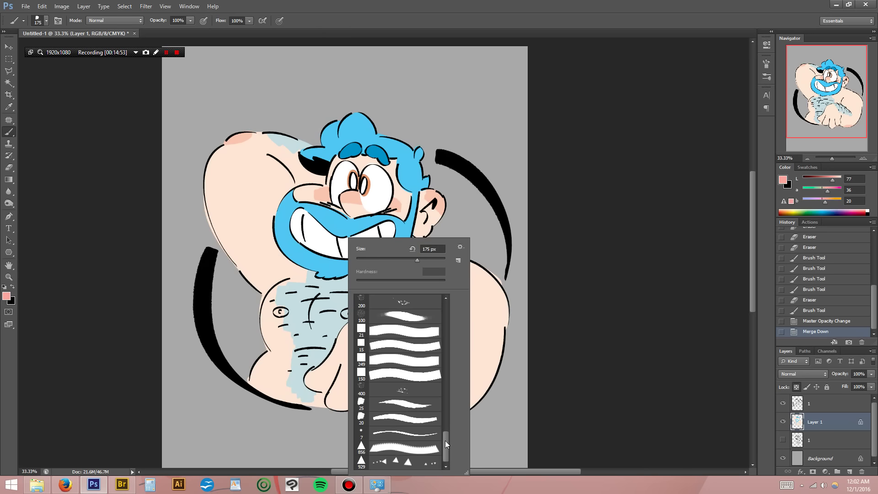
drag(447, 449, 447, 309)
click(394, 351)
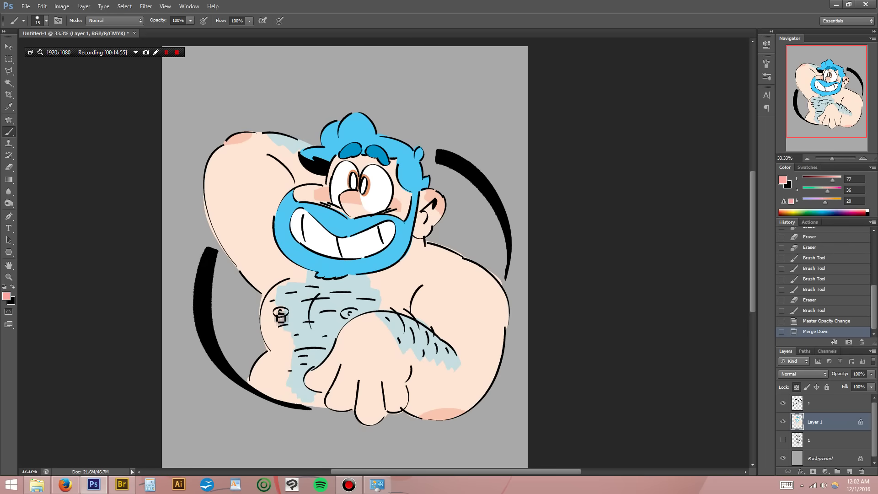
click(287, 315)
drag(284, 314, 278, 312)
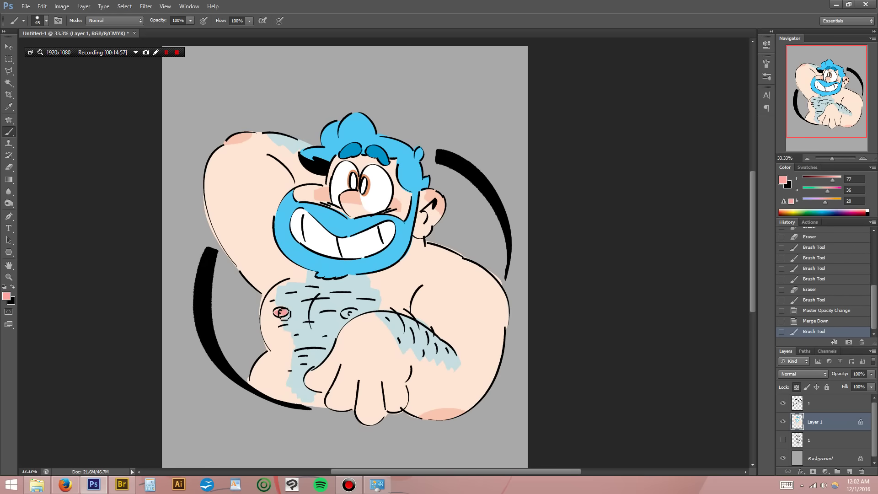
Shift the foreground colour to a deeper salmon pink and fill both nipples.
click(7, 297)
click(648, 405)
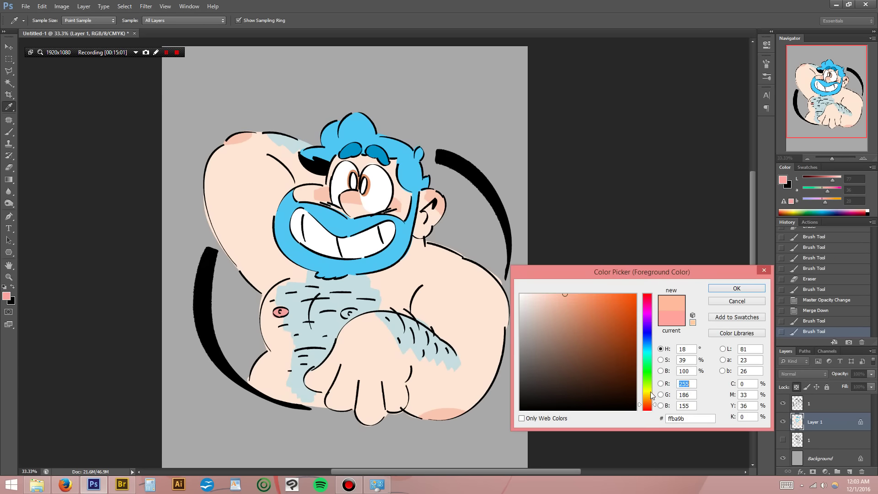
drag(647, 411, 646, 400)
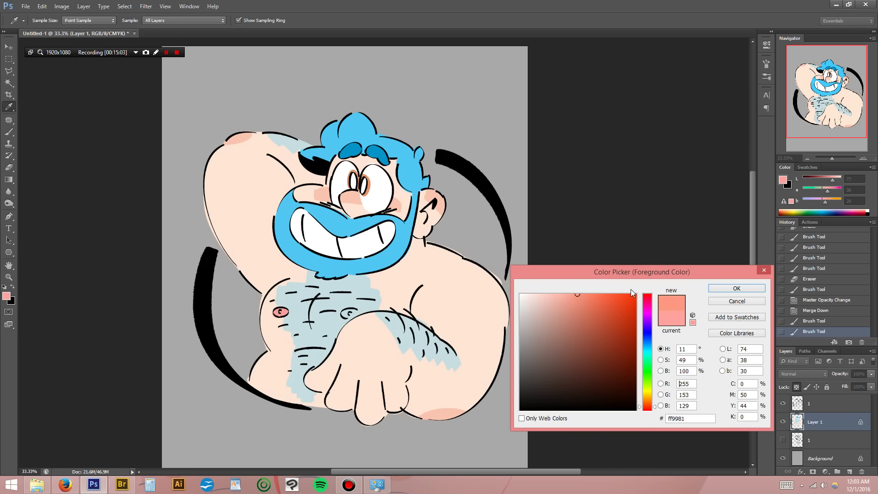
key(b)
click(737, 288)
drag(279, 314, 285, 315)
drag(347, 314, 359, 314)
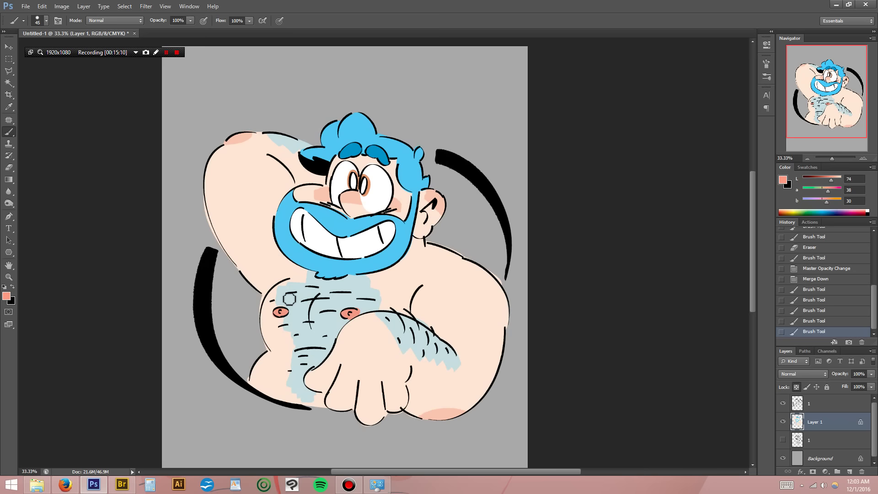
Add Layer 2 and paint salmon behind the head, shoulder and left arm.
click(817, 440)
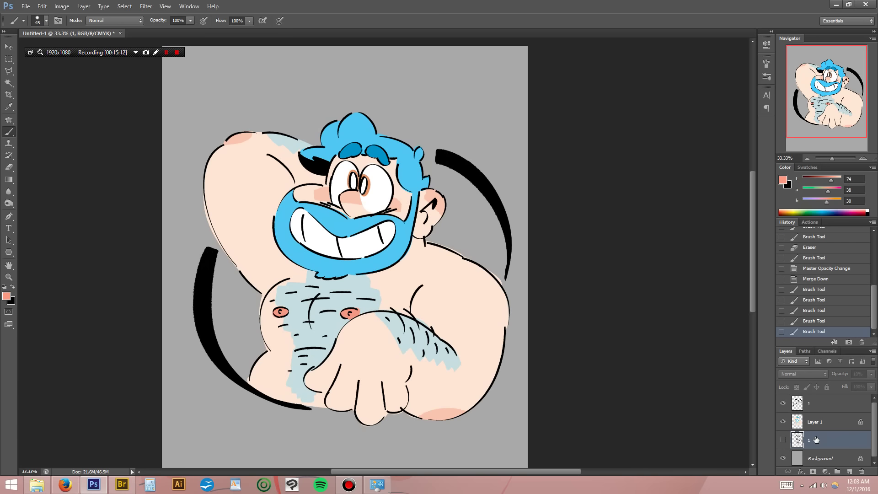
key(ctrl+shift+n)
key(Return)
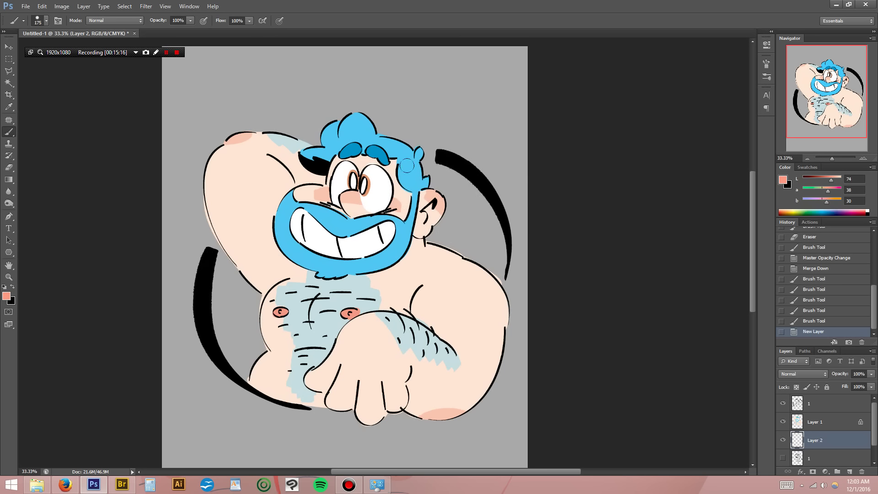
drag(436, 161, 484, 237)
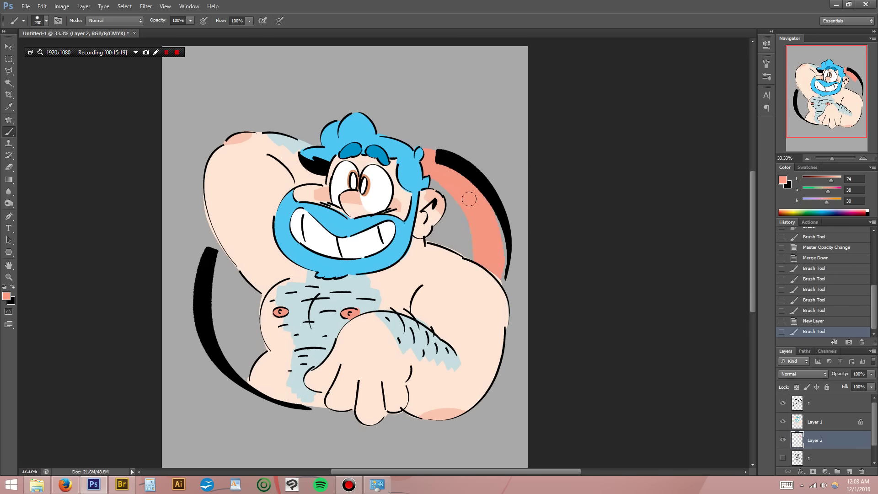
drag(473, 200, 455, 216)
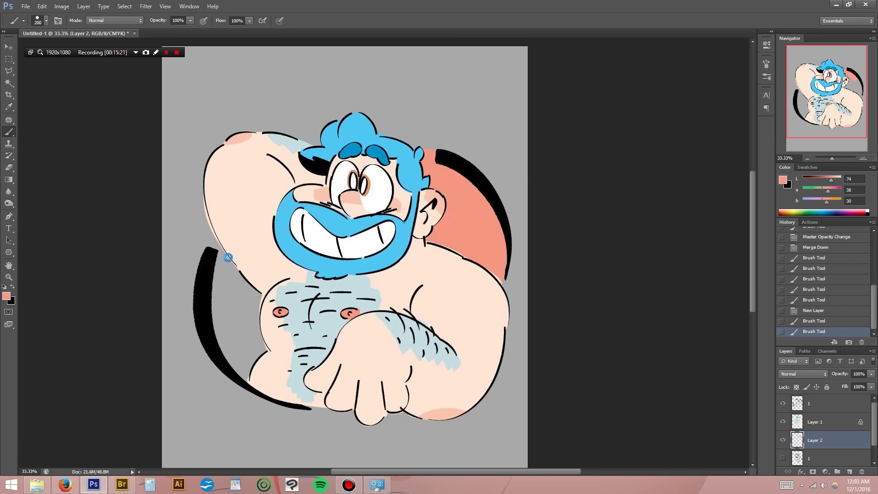
drag(238, 363, 226, 248)
Brighten the backdrop in Hue/Saturation: Saturation +100, Lightness +25, Hue -26.
key(ctrl+u)
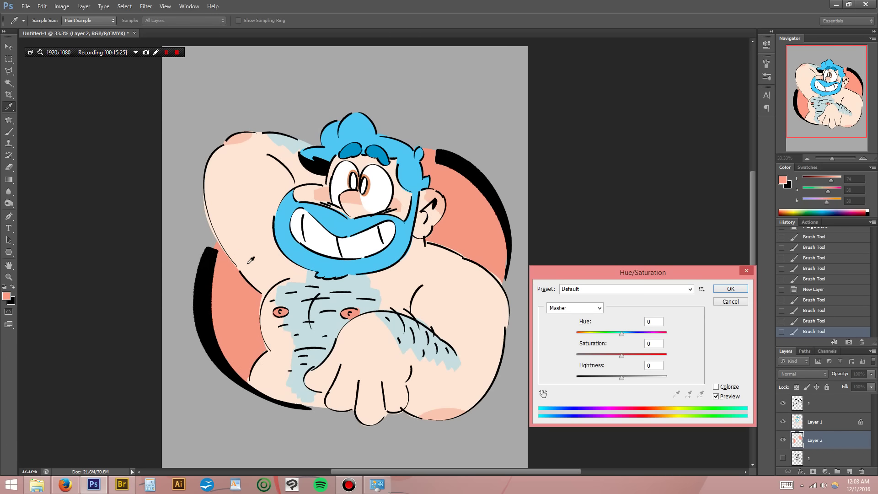
drag(622, 356, 667, 356)
drag(622, 378, 633, 378)
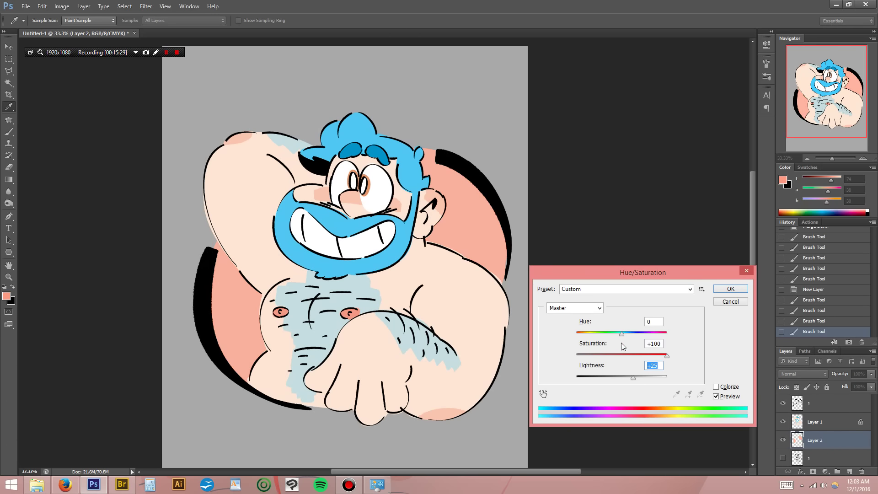
drag(622, 333, 609, 333)
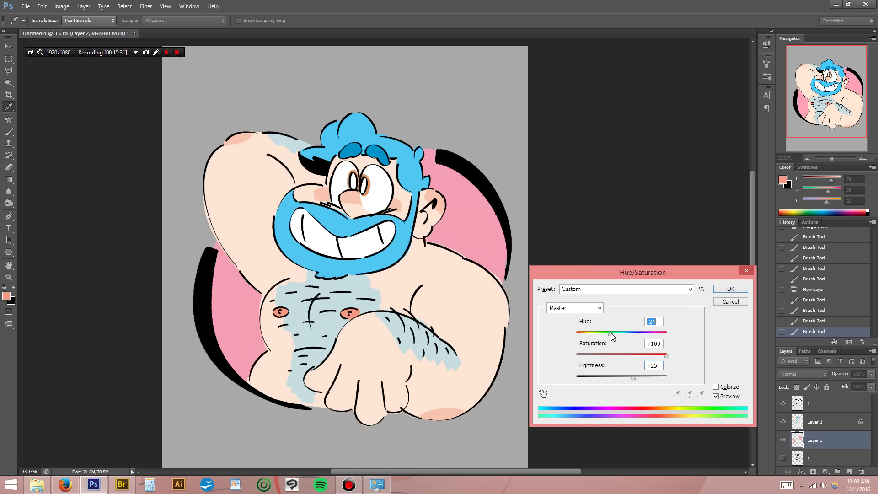
Apply the pink backdrop, then colorize and lighten the Background layer.
click(731, 289)
key(ctrl+0)
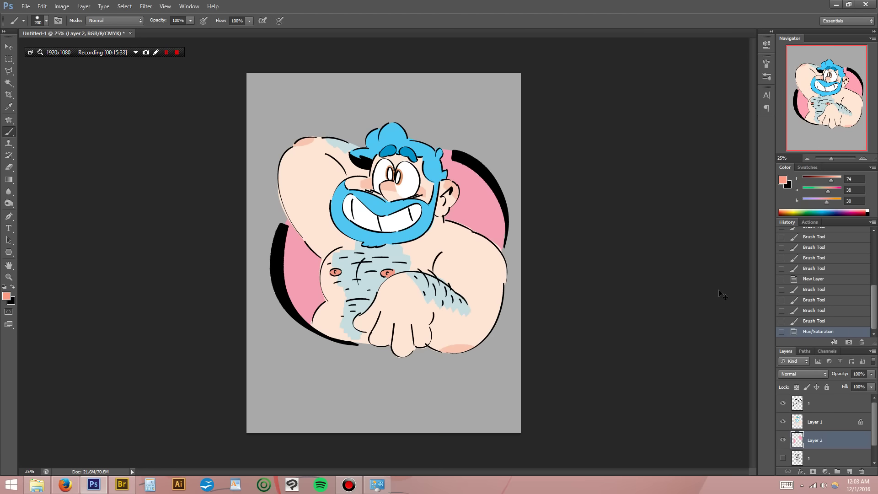
scroll(838, 433, down, 2)
click(819, 456)
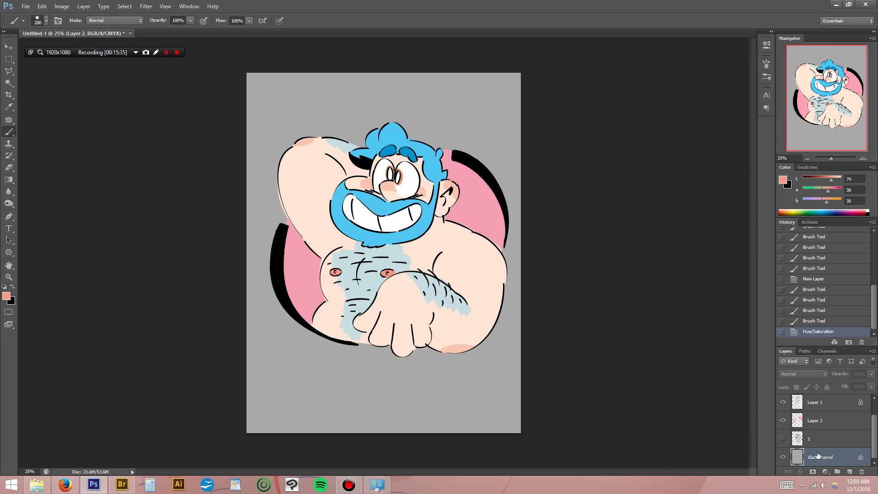
key(ctrl+u)
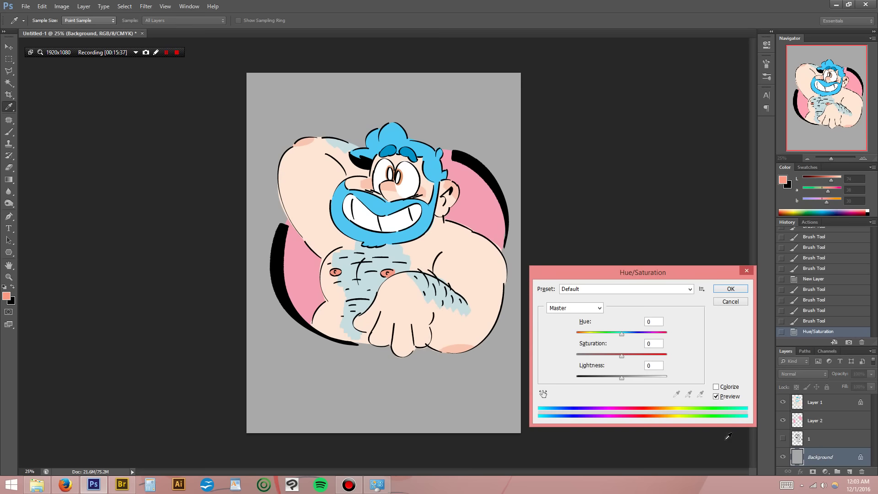
click(716, 388)
mouse_move(621, 378)
mouse_down()
mouse_move(650, 379)
mouse_move(665, 357)
mouse_up()
Try blue hues, then desaturate the background to grey (Lightness +62) and apply.
mouse_move(579, 333)
mouse_down()
mouse_move(628, 333)
mouse_move(618, 333)
mouse_up()
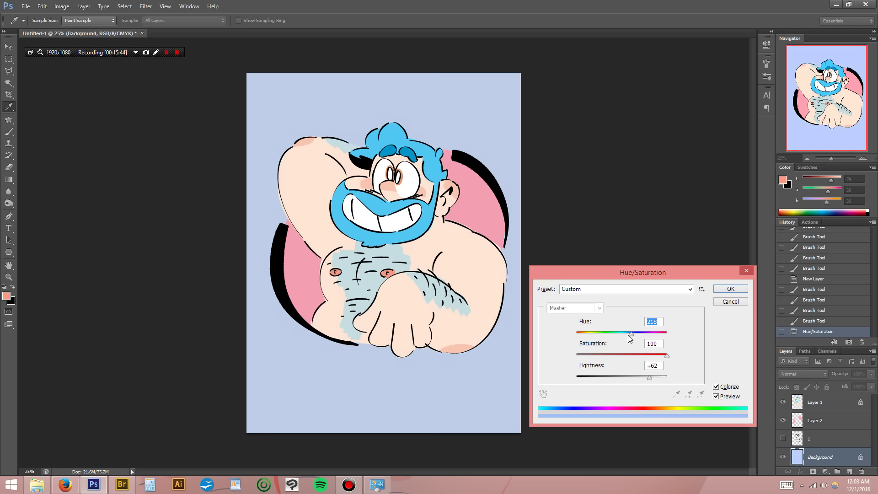
mouse_move(613, 332)
mouse_down()
mouse_move(635, 334)
mouse_move(590, 332)
mouse_up()
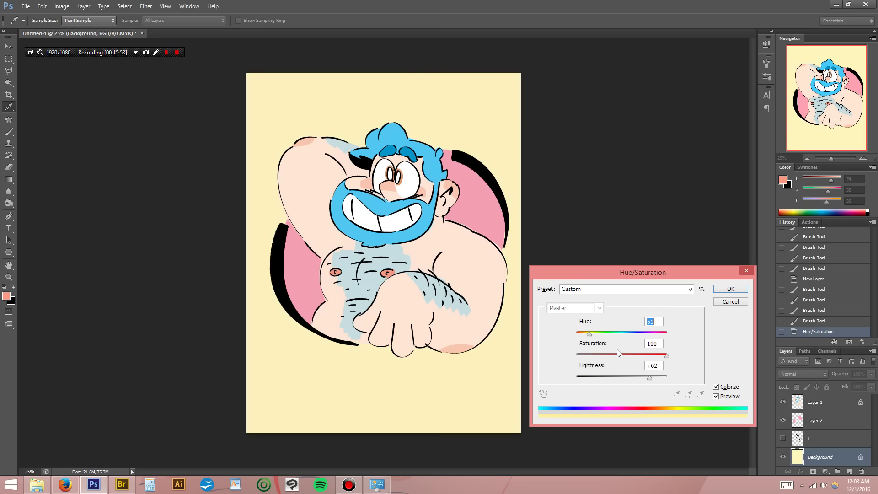
drag(667, 355, 577, 355)
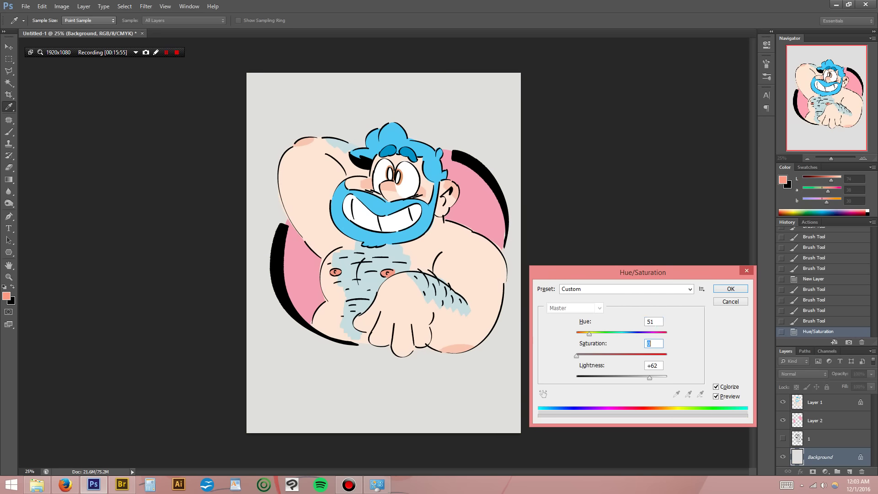
click(731, 289)
Try a green hue on Layer 2's backdrop, cancel it, and check its transform bounds.
click(815, 421)
key(ctrl+u)
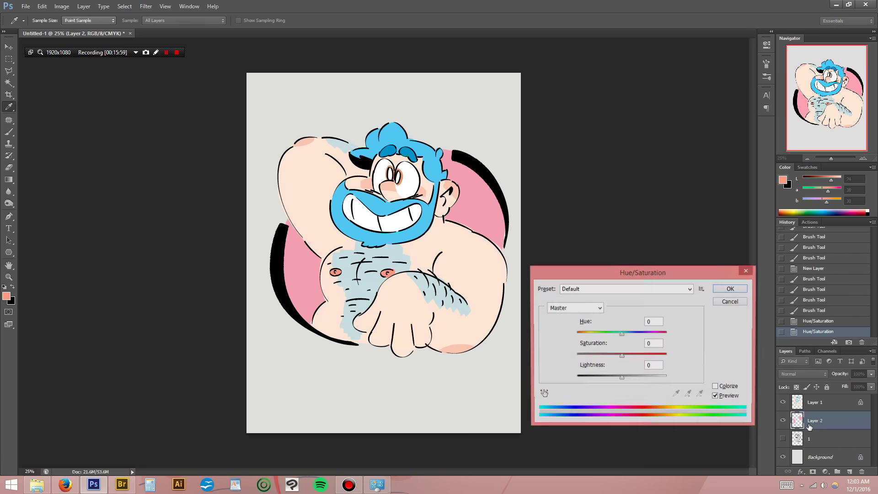
drag(621, 334, 658, 334)
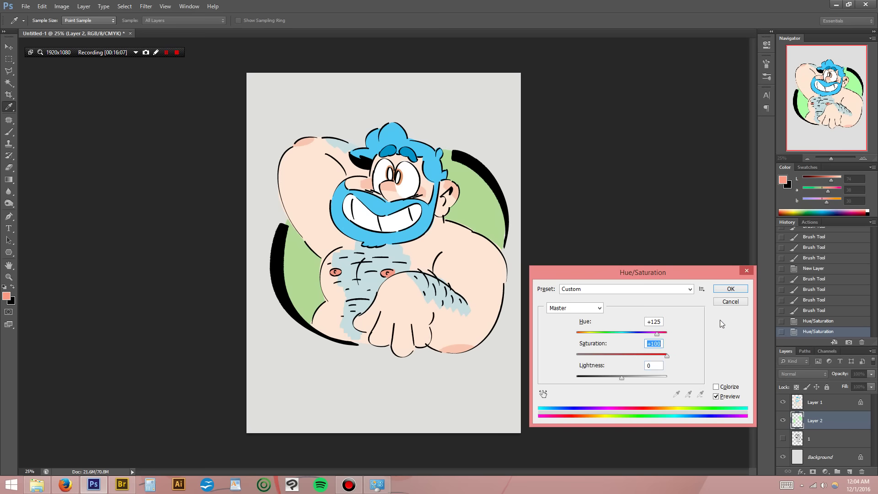
click(731, 302)
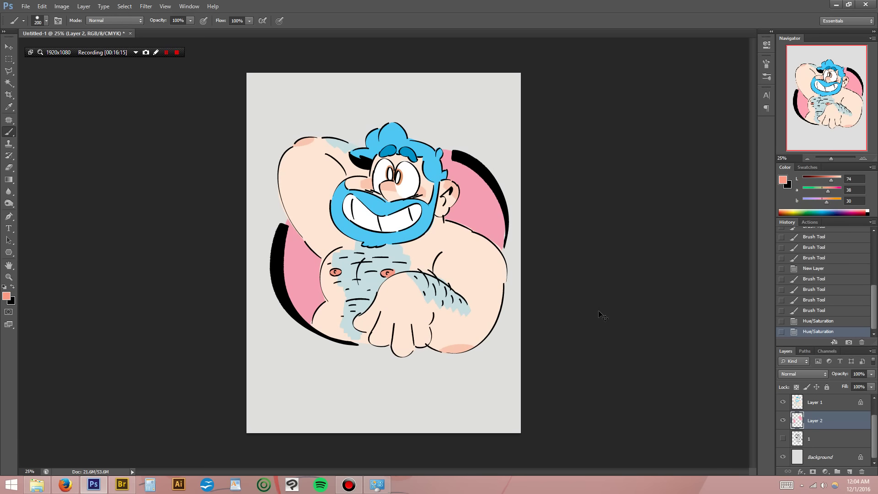
key(ctrl+t)
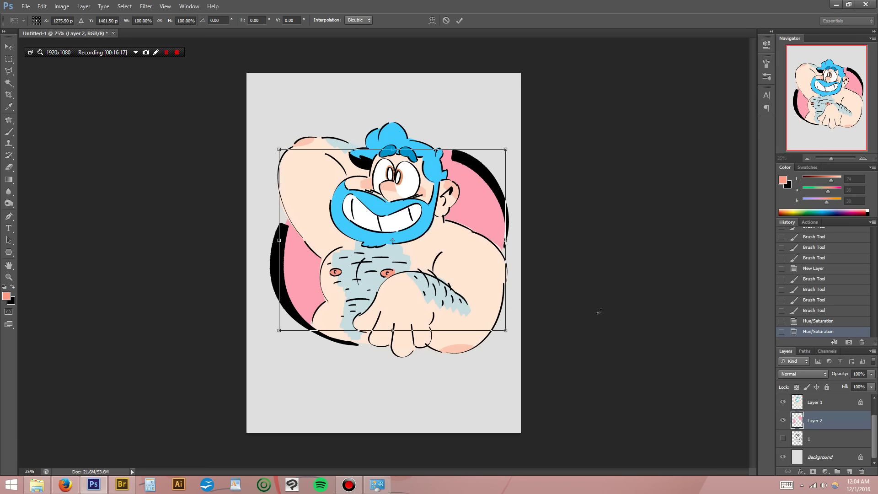
key(Return)
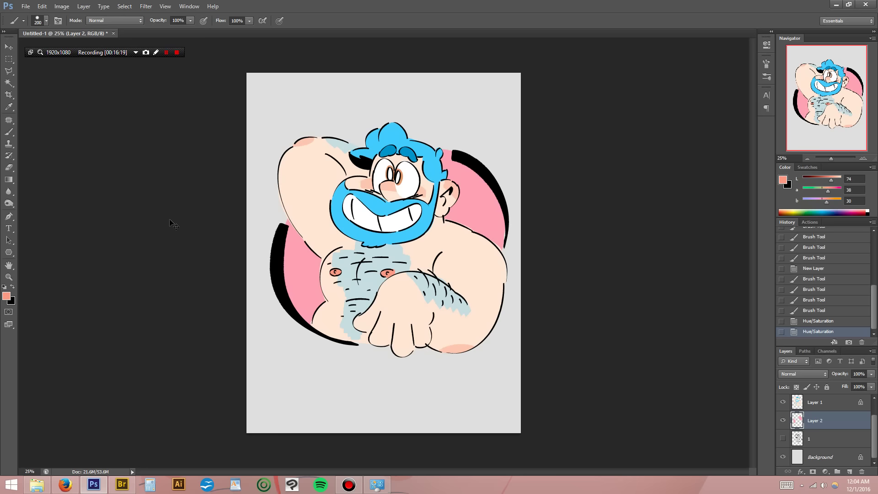
Recolour the backdrop mint green: Saturation +100, Lightness +41, Hue +143.
key(ctrl+u)
drag(622, 357, 669, 357)
drag(622, 380, 641, 380)
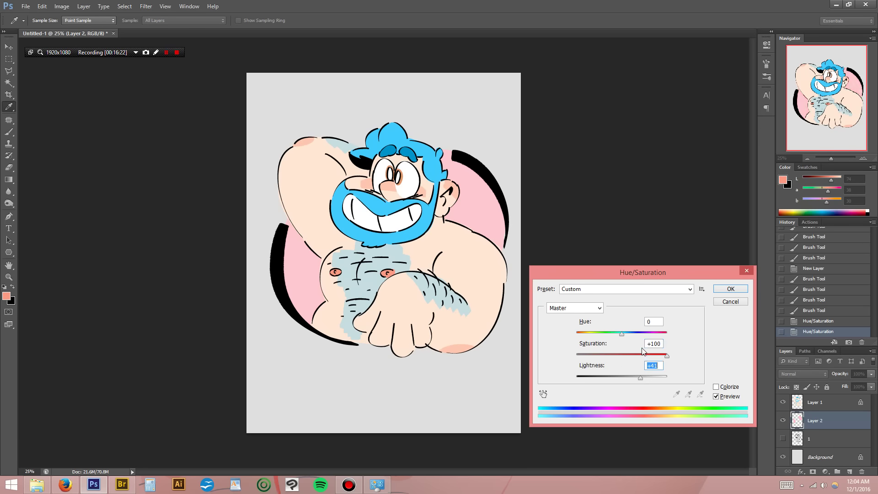
drag(622, 334, 662, 334)
click(731, 289)
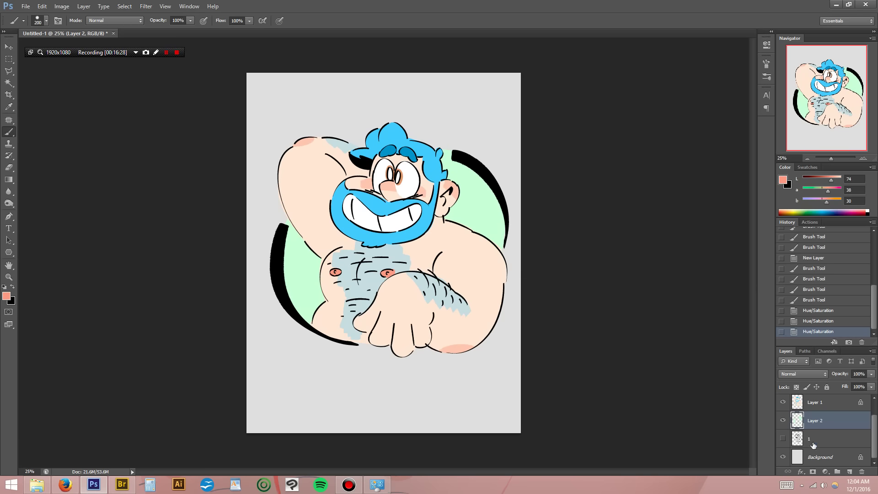
click(818, 457)
Colorize the Background pale pink with Hue 0, Saturation 100 and Lightness +20.
key(ctrl+u)
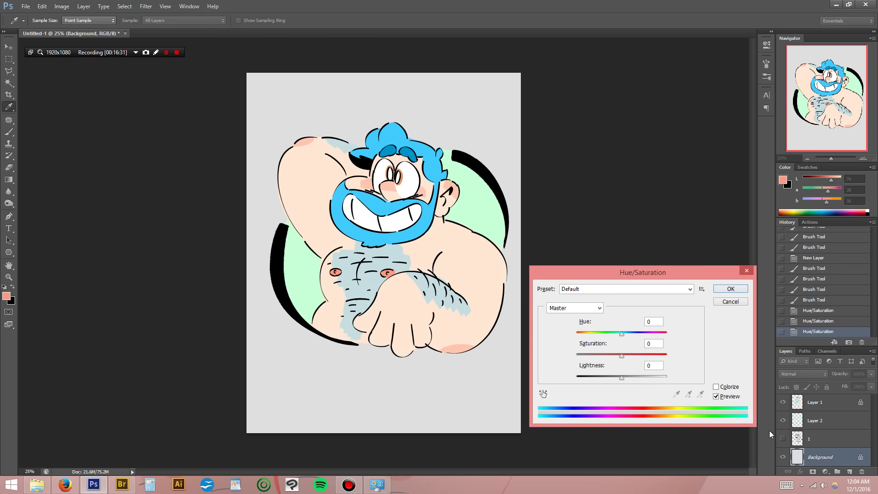
click(717, 387)
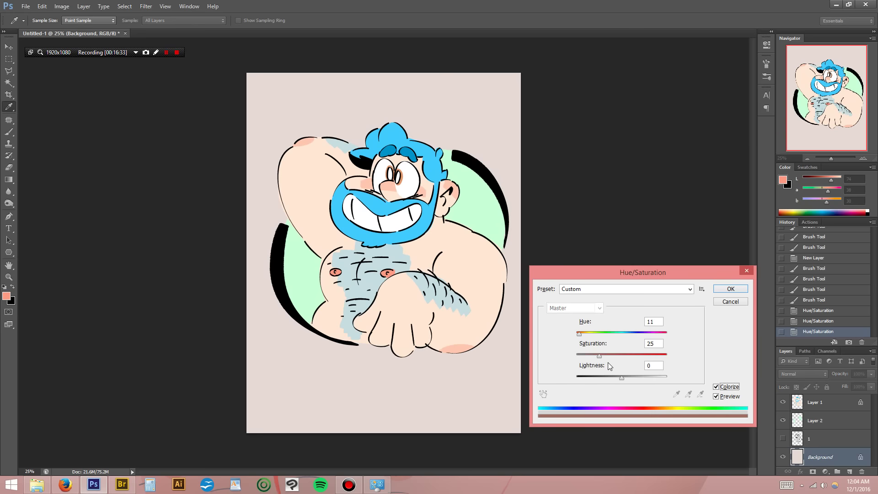
text(100)
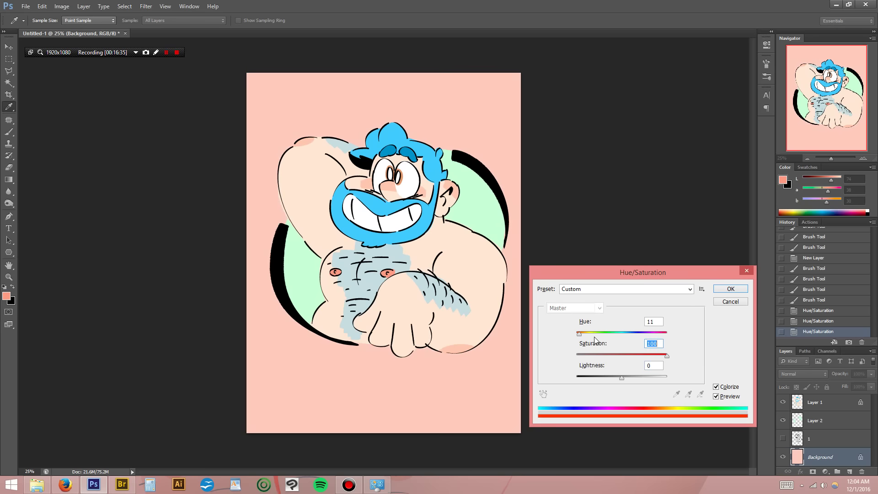
drag(581, 335, 573, 332)
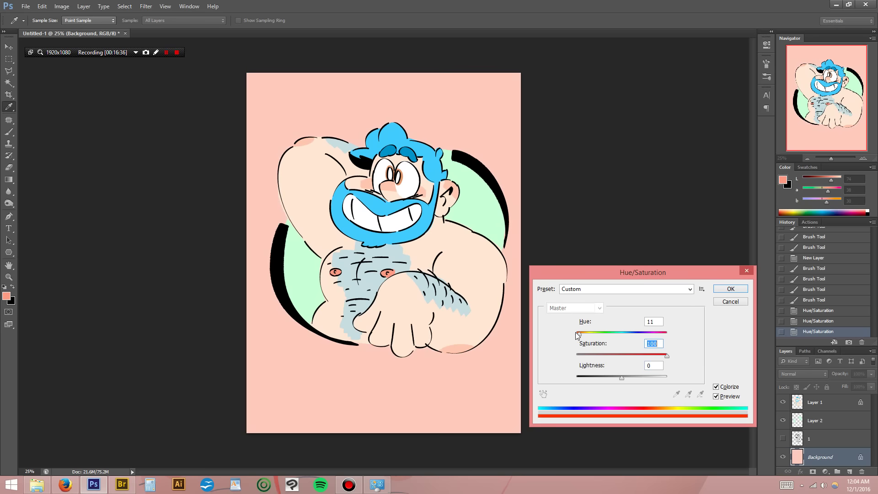
click(631, 378)
click(726, 295)
key(z)
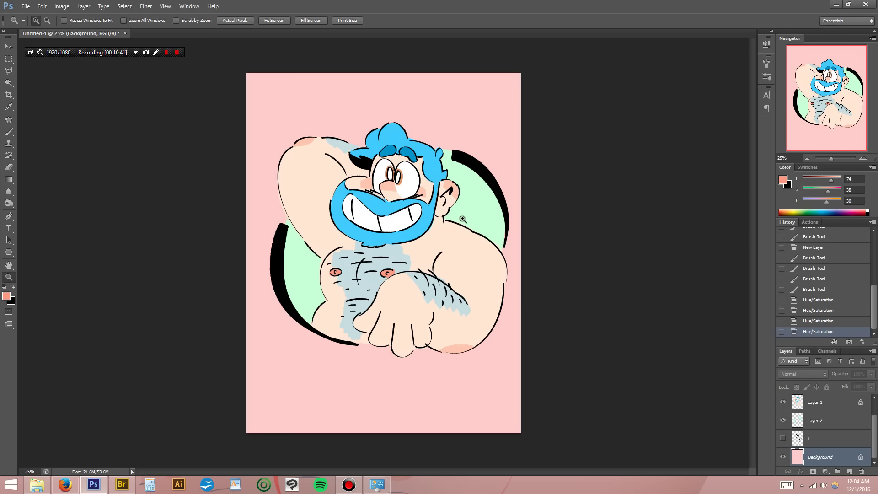
click(485, 262)
Colorize line-art layer 1 vivid blue with Saturation 100 and Hue about 211.
drag(368, 207, 418, 227)
scroll(804, 437, up, 2)
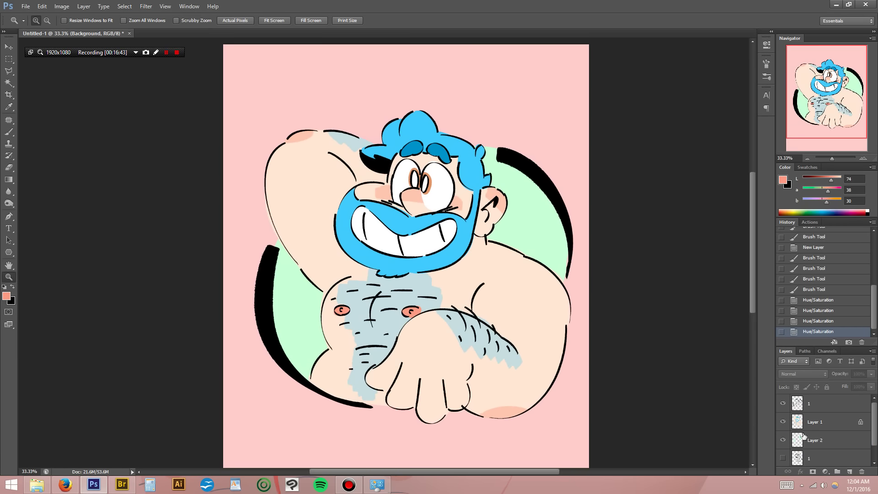
click(811, 404)
key(ctrl+u)
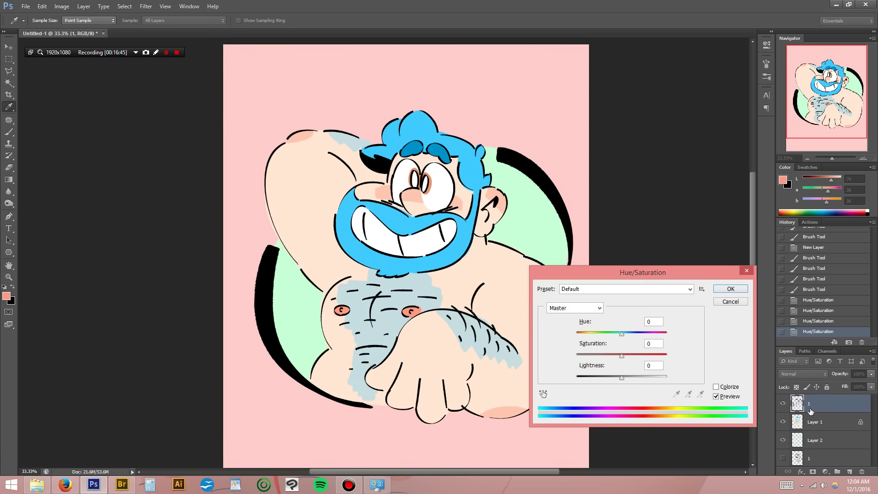
click(717, 388)
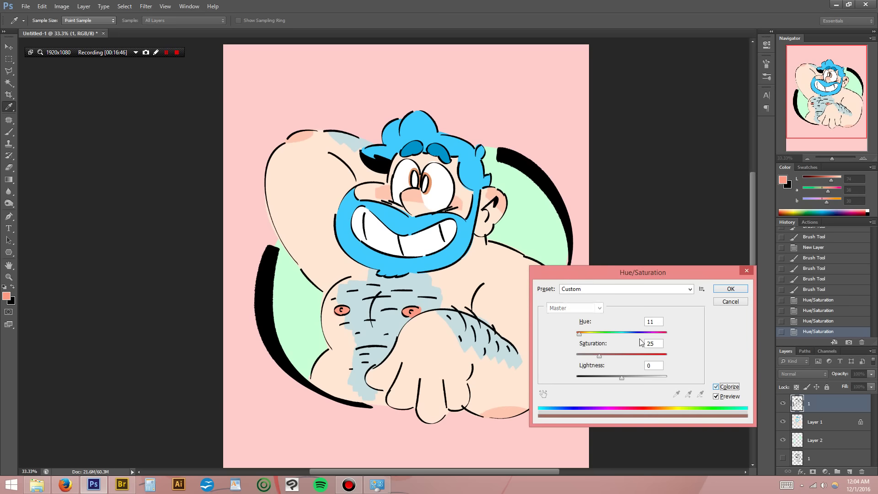
click(642, 377)
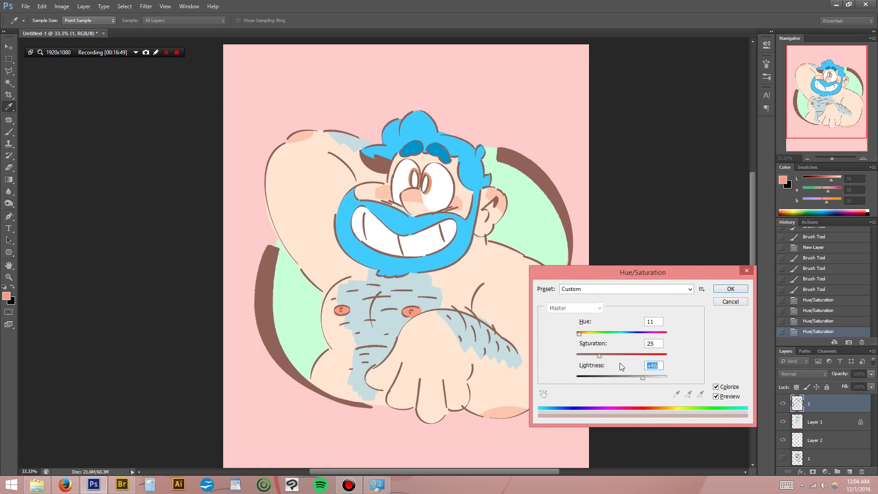
click(652, 343)
text(100)
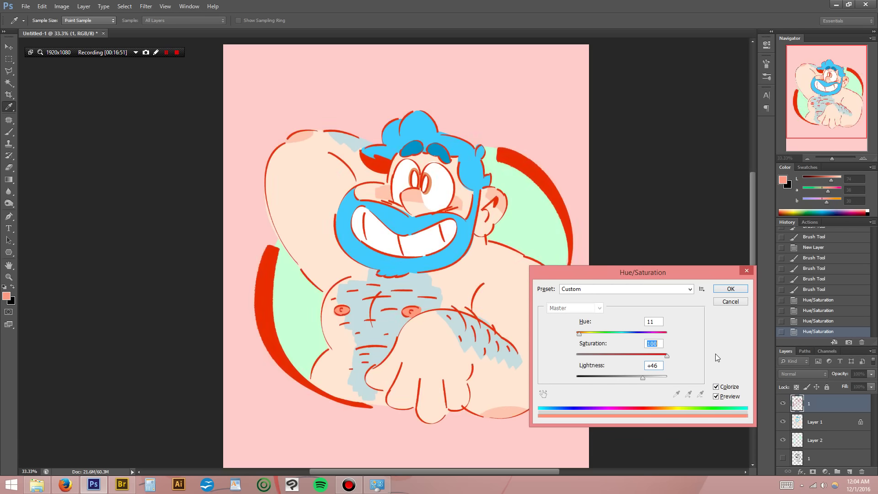
drag(580, 334, 629, 334)
click(731, 289)
key(ctrl+shift+n)
Clip the new layer to the linework and paint white over both side arcs, toggling it to compare.
key(ctrl+alt+g)
key(b)
key(d)
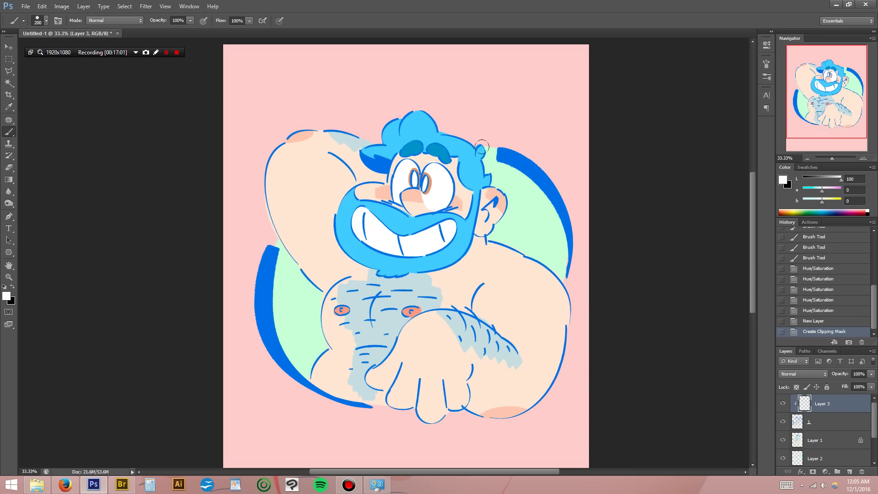
drag(501, 153, 566, 272)
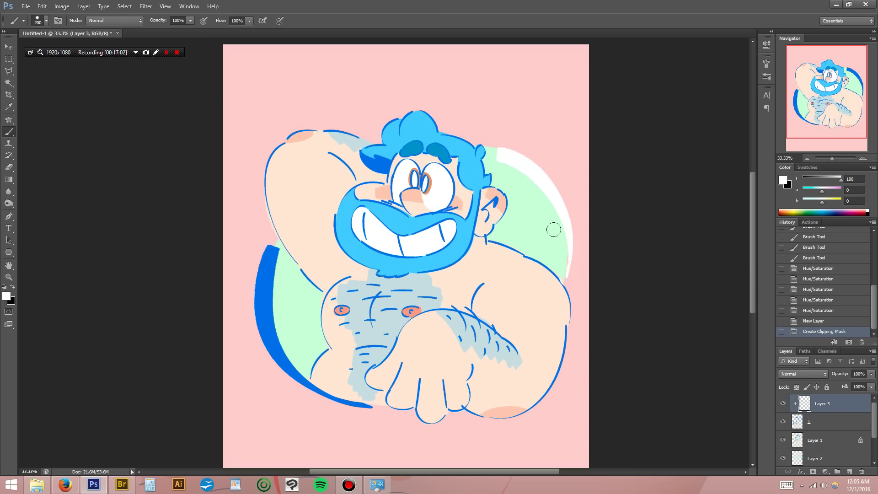
mouse_move(271, 247)
mouse_down()
mouse_move(282, 374)
mouse_move(371, 408)
mouse_up()
key(ctrl+minus)
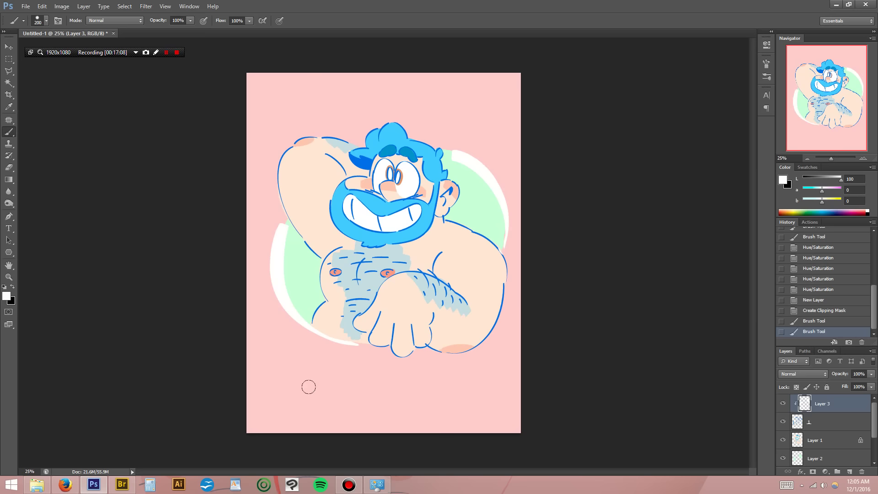
click(784, 403)
click(785, 402)
key(i)
key(x)
Open the Canvas Size settings and dismiss them without changes.
click(62, 7)
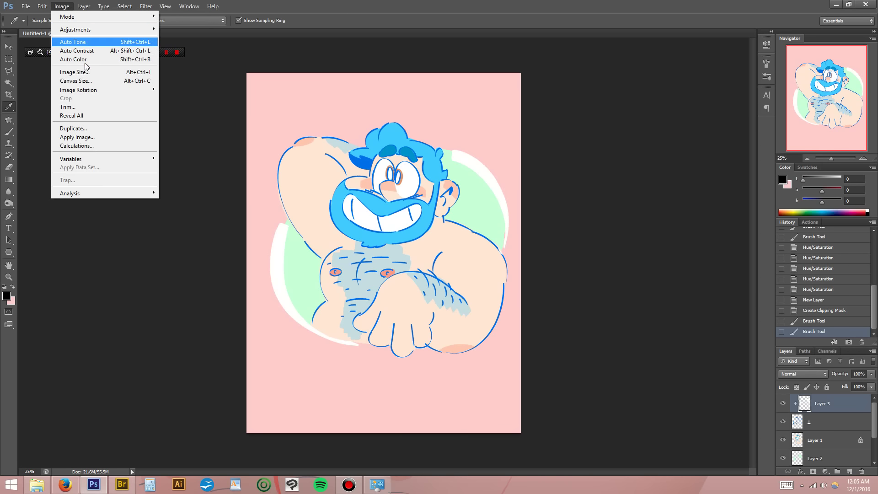
click(75, 81)
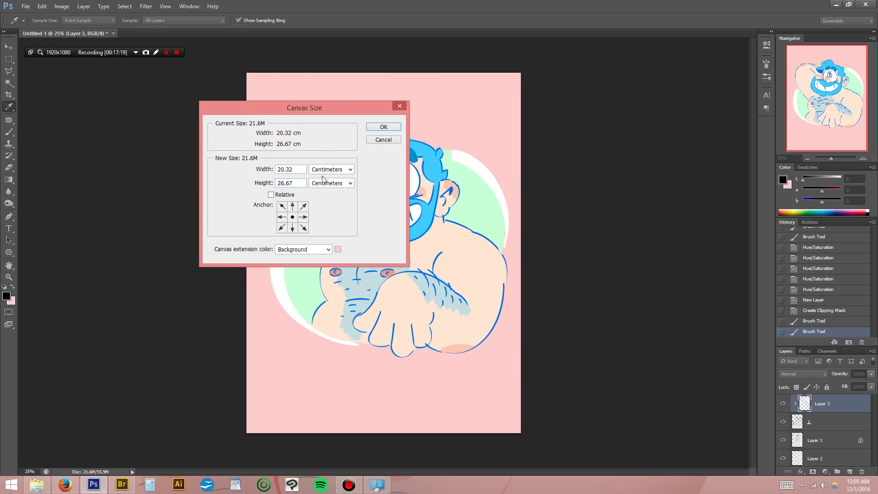
click(383, 139)
Select all artwork layers and nudge the illustration slightly higher on the page.
key(v)
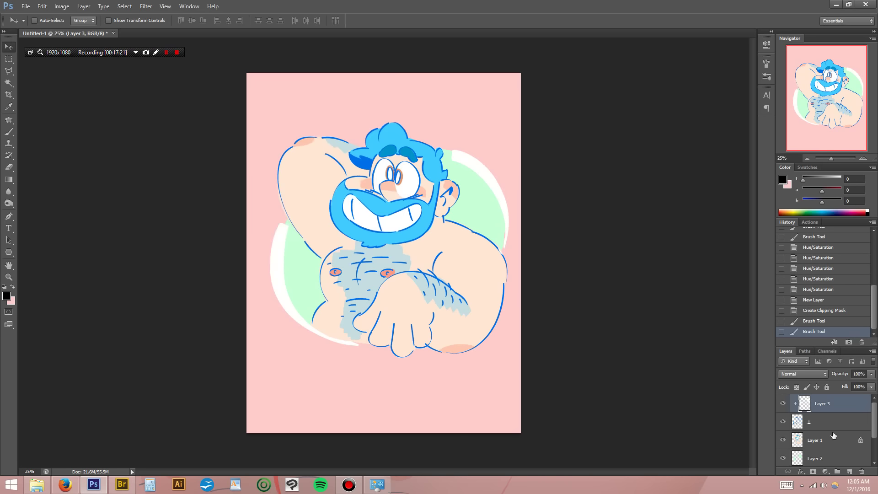
scroll(828, 441, down, 2)
click(826, 442)
key(ctrl+alt+a)
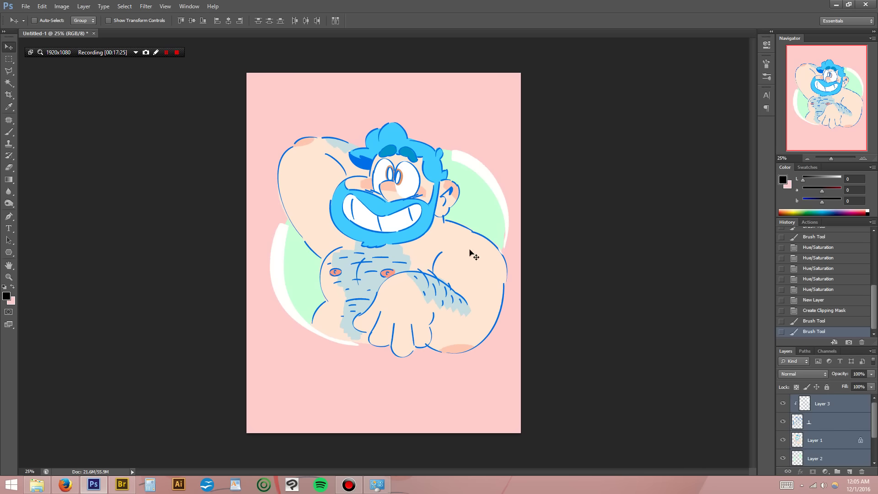
mouse_move(459, 236)
mouse_down()
mouse_move(423, 215)
mouse_move(423, 224)
mouse_up()
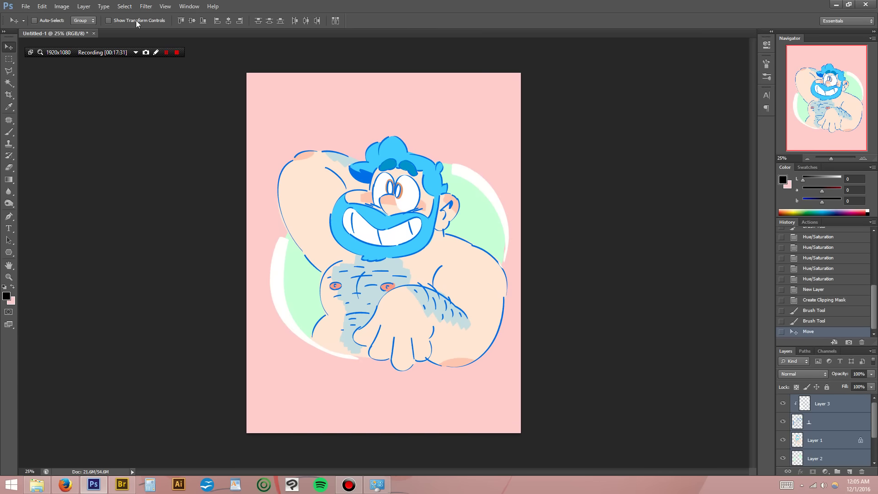
click(62, 6)
Resize the canvas to 8.5 × 8.5 inches, accept clipping, and nudge the character up-left.
click(76, 81)
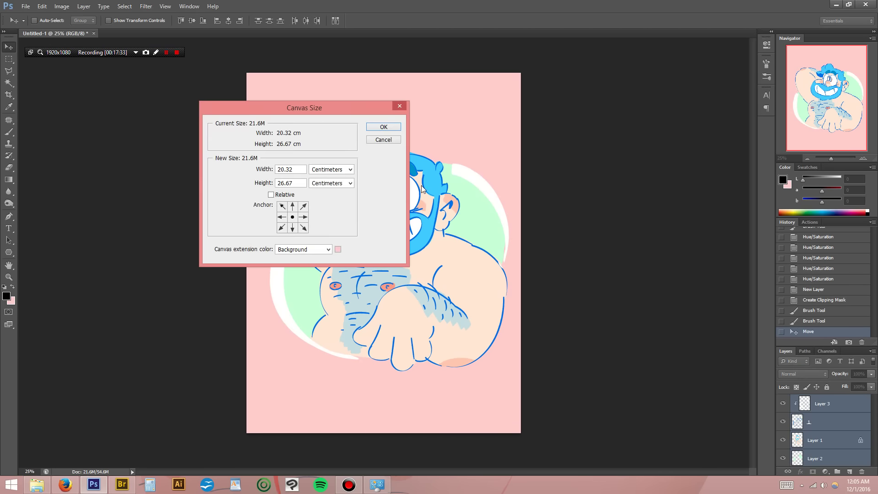
click(349, 169)
click(320, 193)
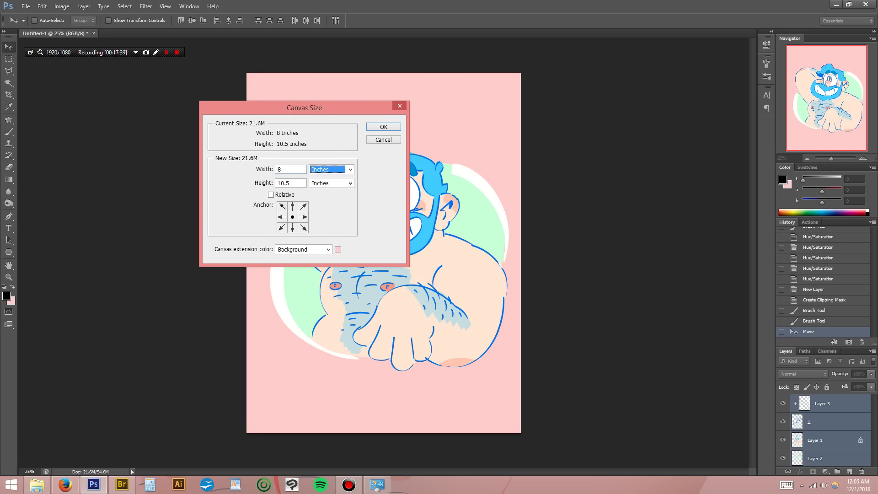
key(shift+Tab)
text(11)
key(BackSpace)
key(BackSpace)
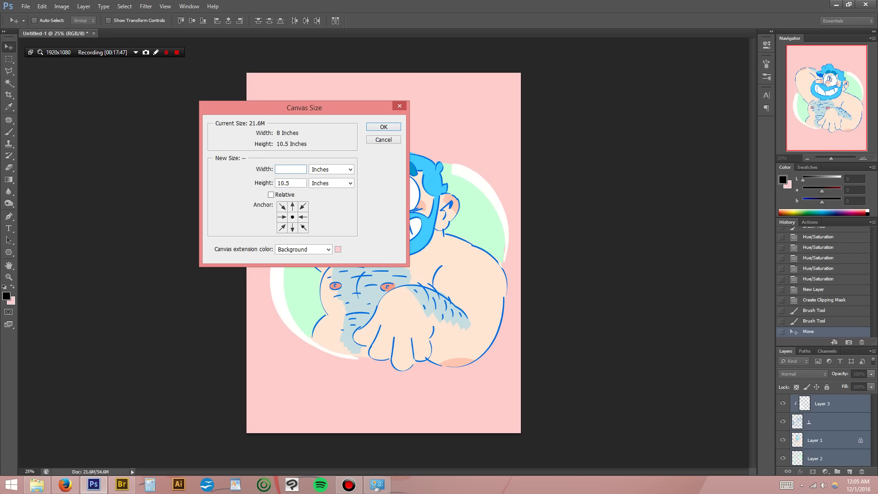
text(8.5)
key(Tab)
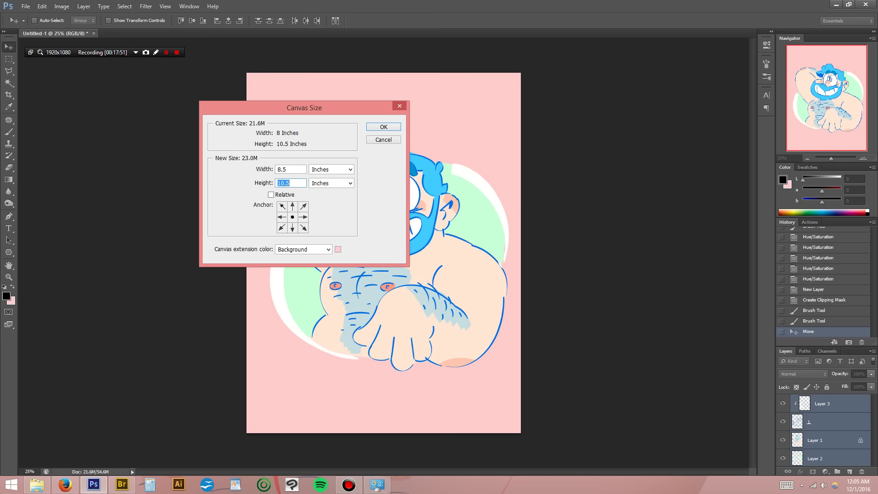
text(8)
key(Return)
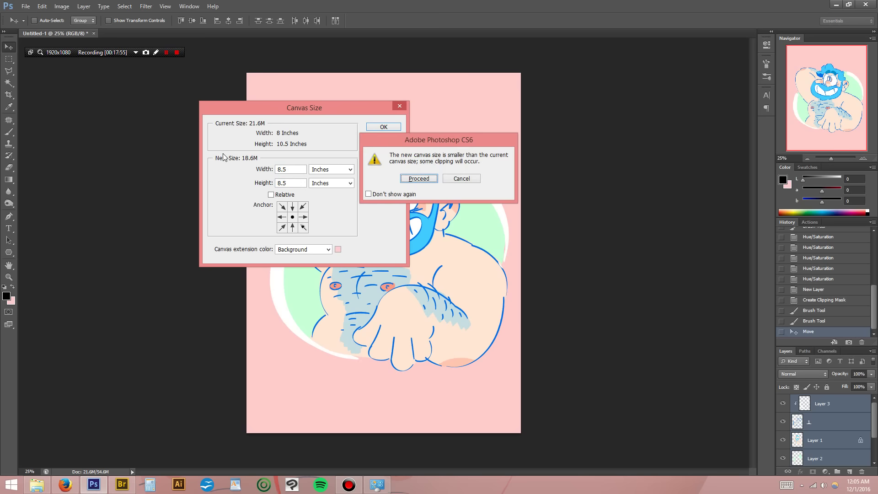
key(Return)
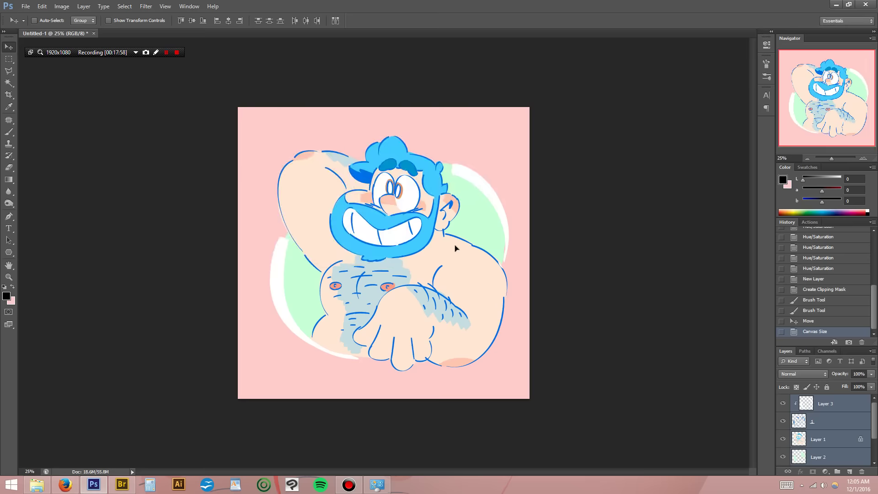
drag(461, 247, 458, 240)
Add a new empty layer above Layer 3.
key(z)
click(382, 271)
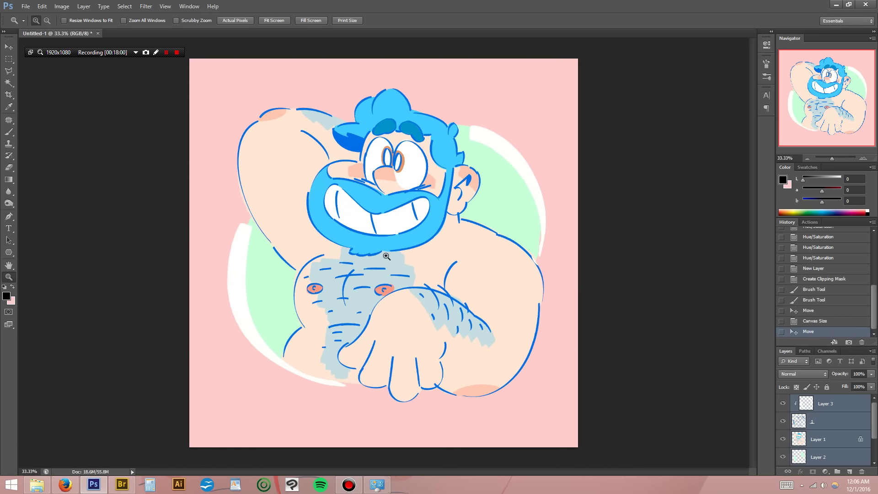
click(825, 406)
key(ctrl+shift+n)
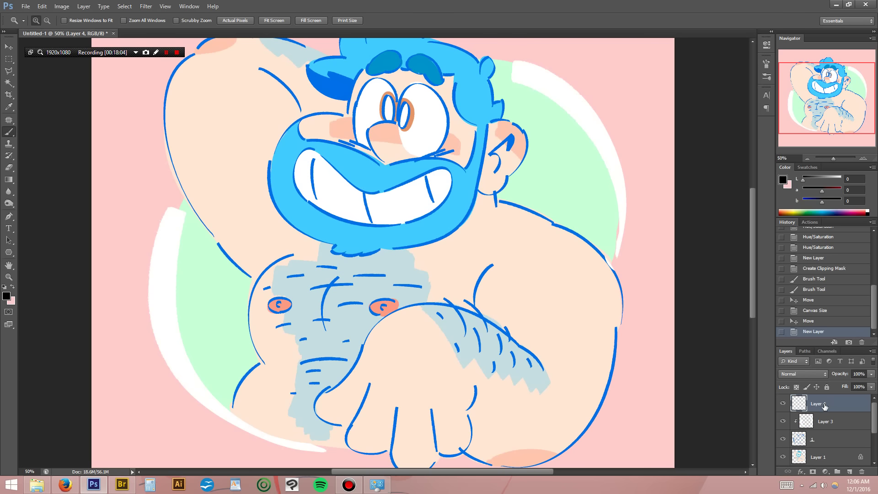
Dab white shines on both pupils with a small hard brush.
key(b)
key(x)
drag(380, 159, 365, 214)
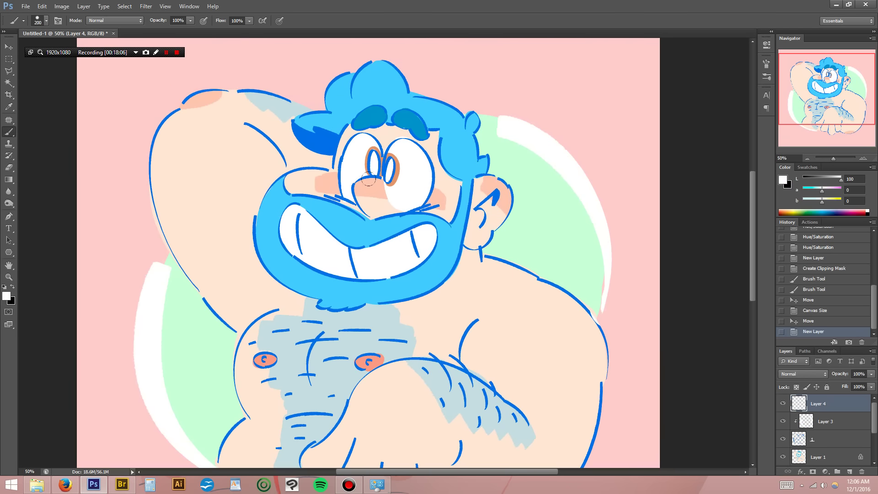
right_click(389, 191)
scroll(441, 343, down, 5)
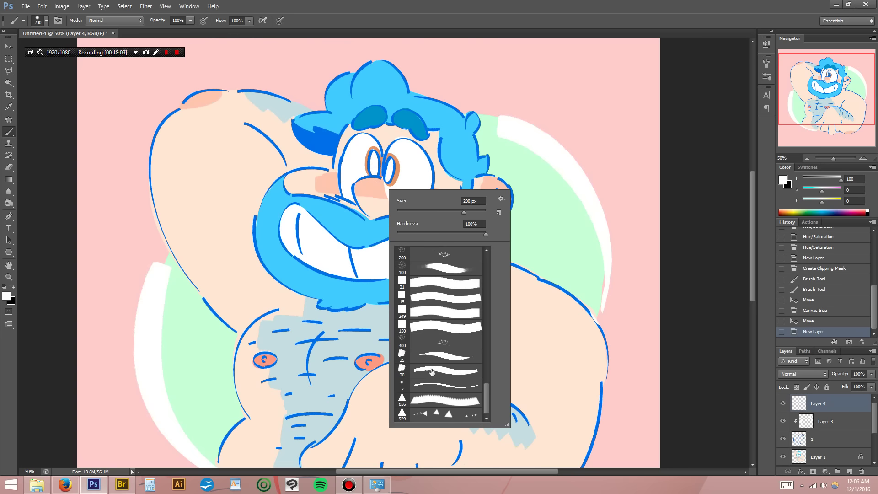
click(430, 370)
click(371, 25)
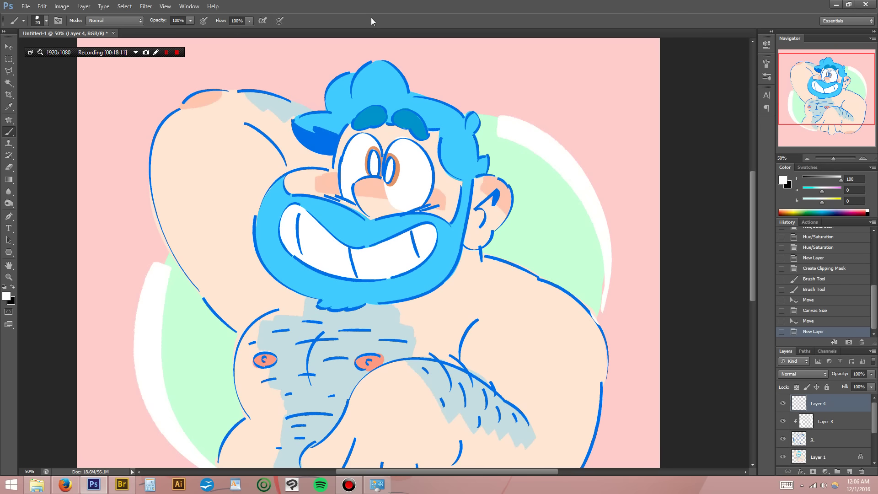
drag(400, 155, 399, 165)
click(376, 159)
key(v)
Scribble a small white handwritten signature in the lower-left corner beside the character.
key(ctrl+minus)
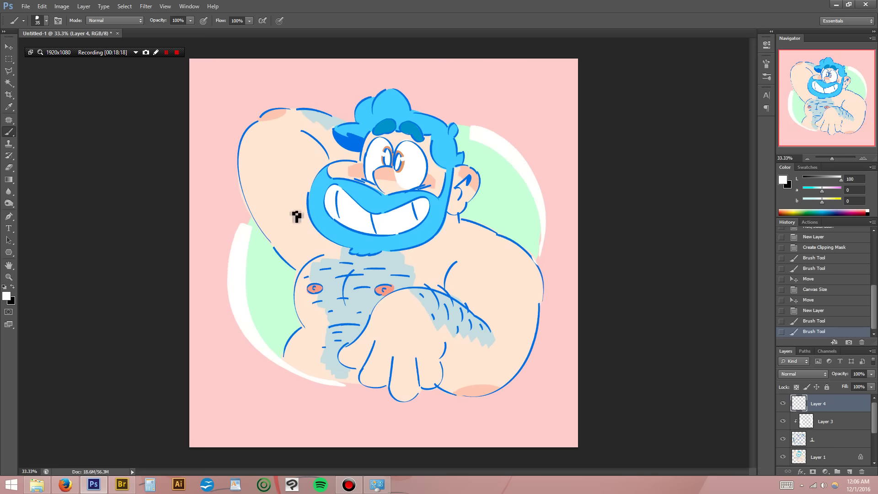
drag(244, 364, 327, 398)
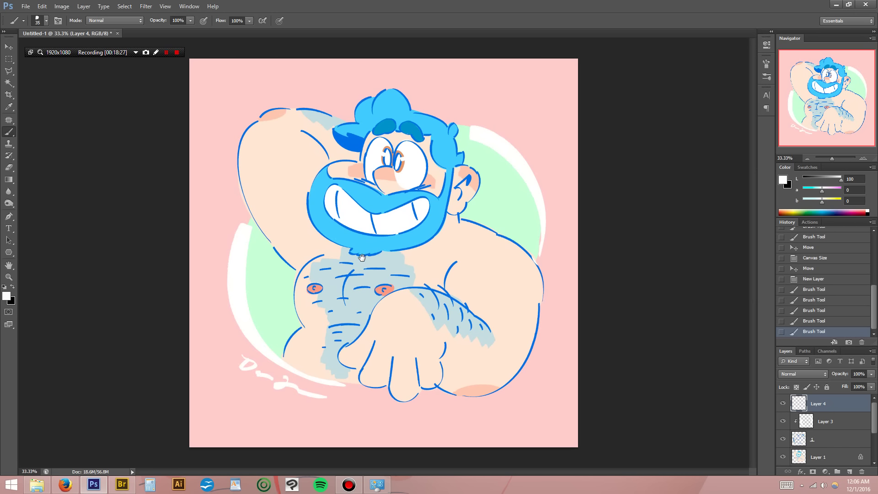
click(9, 59)
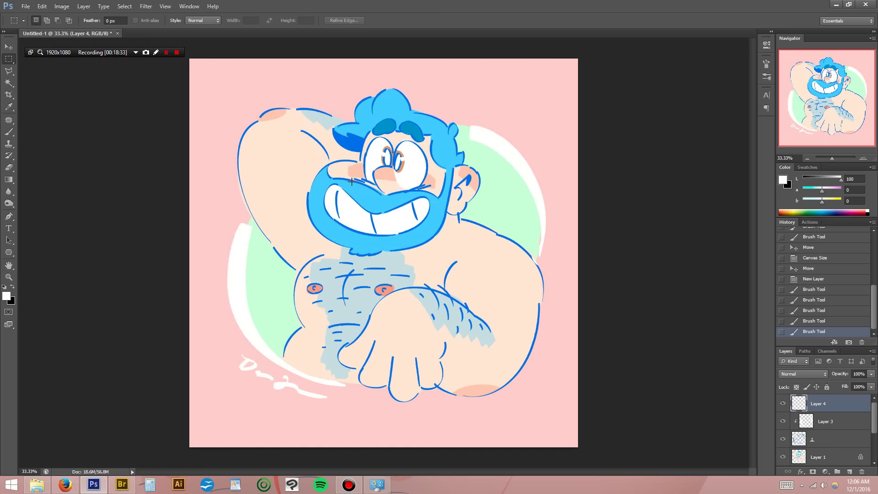
key(z)
click(350, 112)
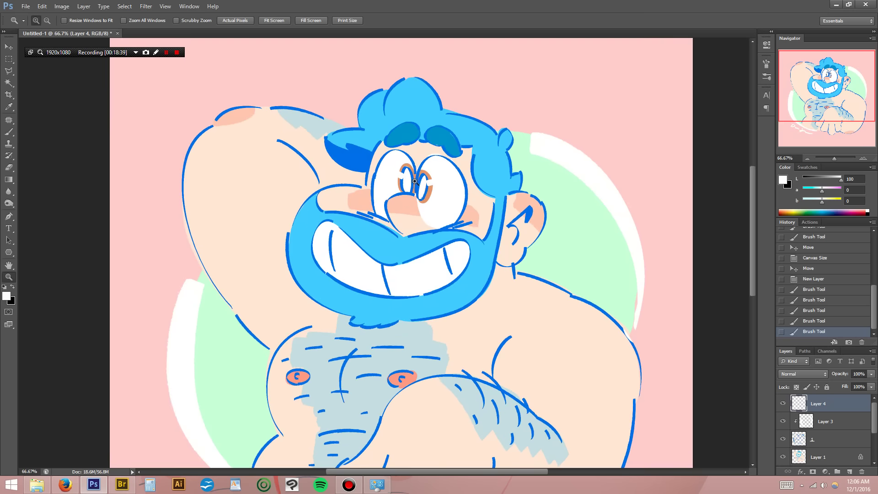
click(405, 199)
key(space)
mouse_move(424, 190)
mouse_down()
mouse_move(453, 268)
mouse_move(384, 82)
mouse_up()
mouse_move(412, 343)
mouse_down()
mouse_move(371, 103)
mouse_move(352, 114)
mouse_move(425, 384)
mouse_up()
drag(343, 137, 385, 343)
drag(344, 171, 330, 344)
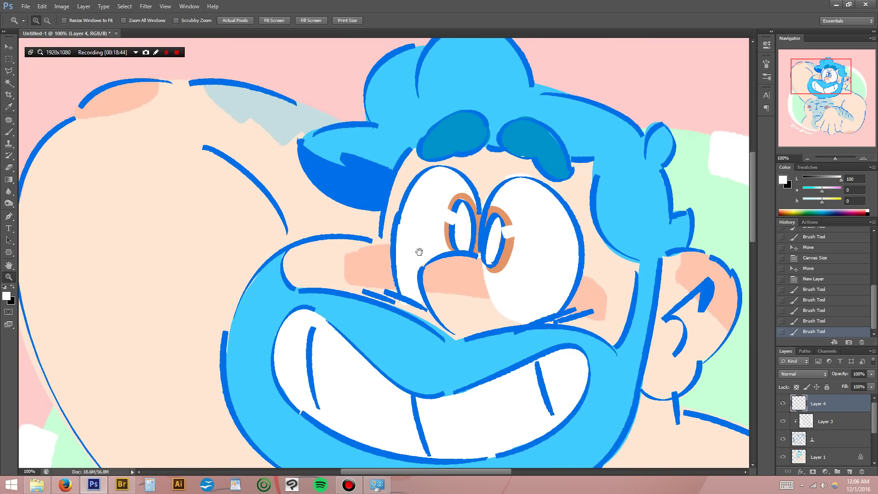
alt+click(329, 242)
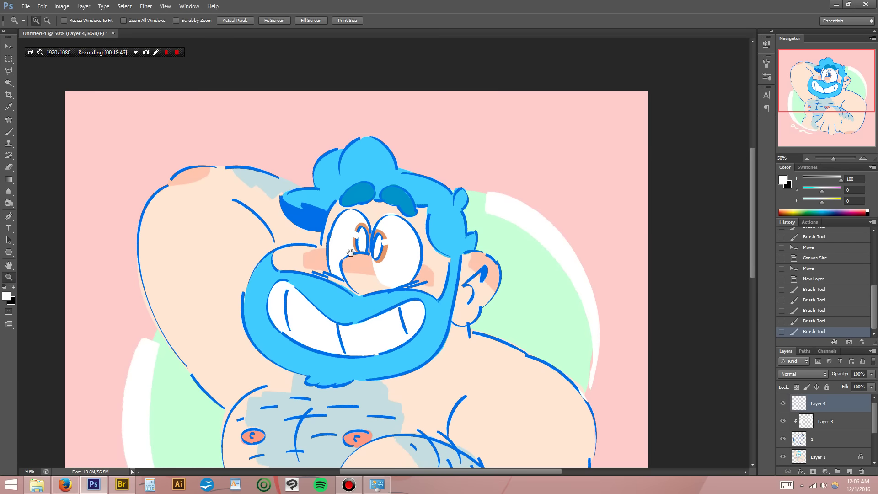
key(space)
drag(323, 234, 366, 211)
alt+click(365, 214)
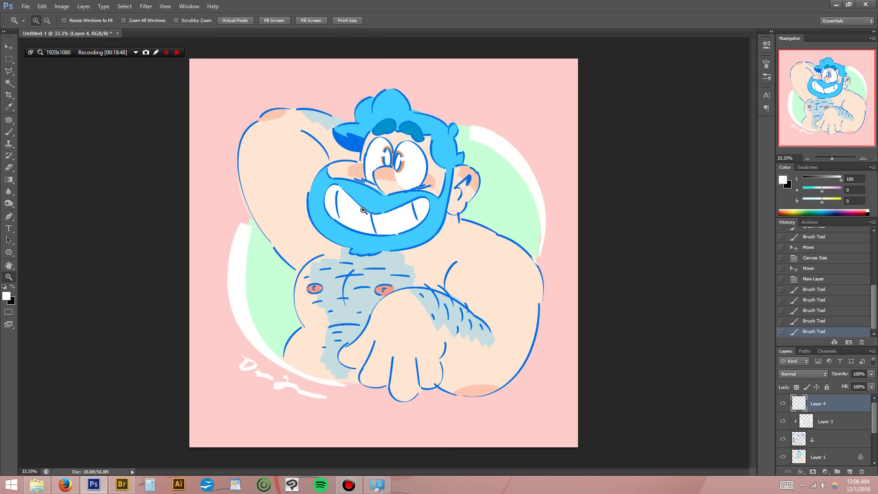